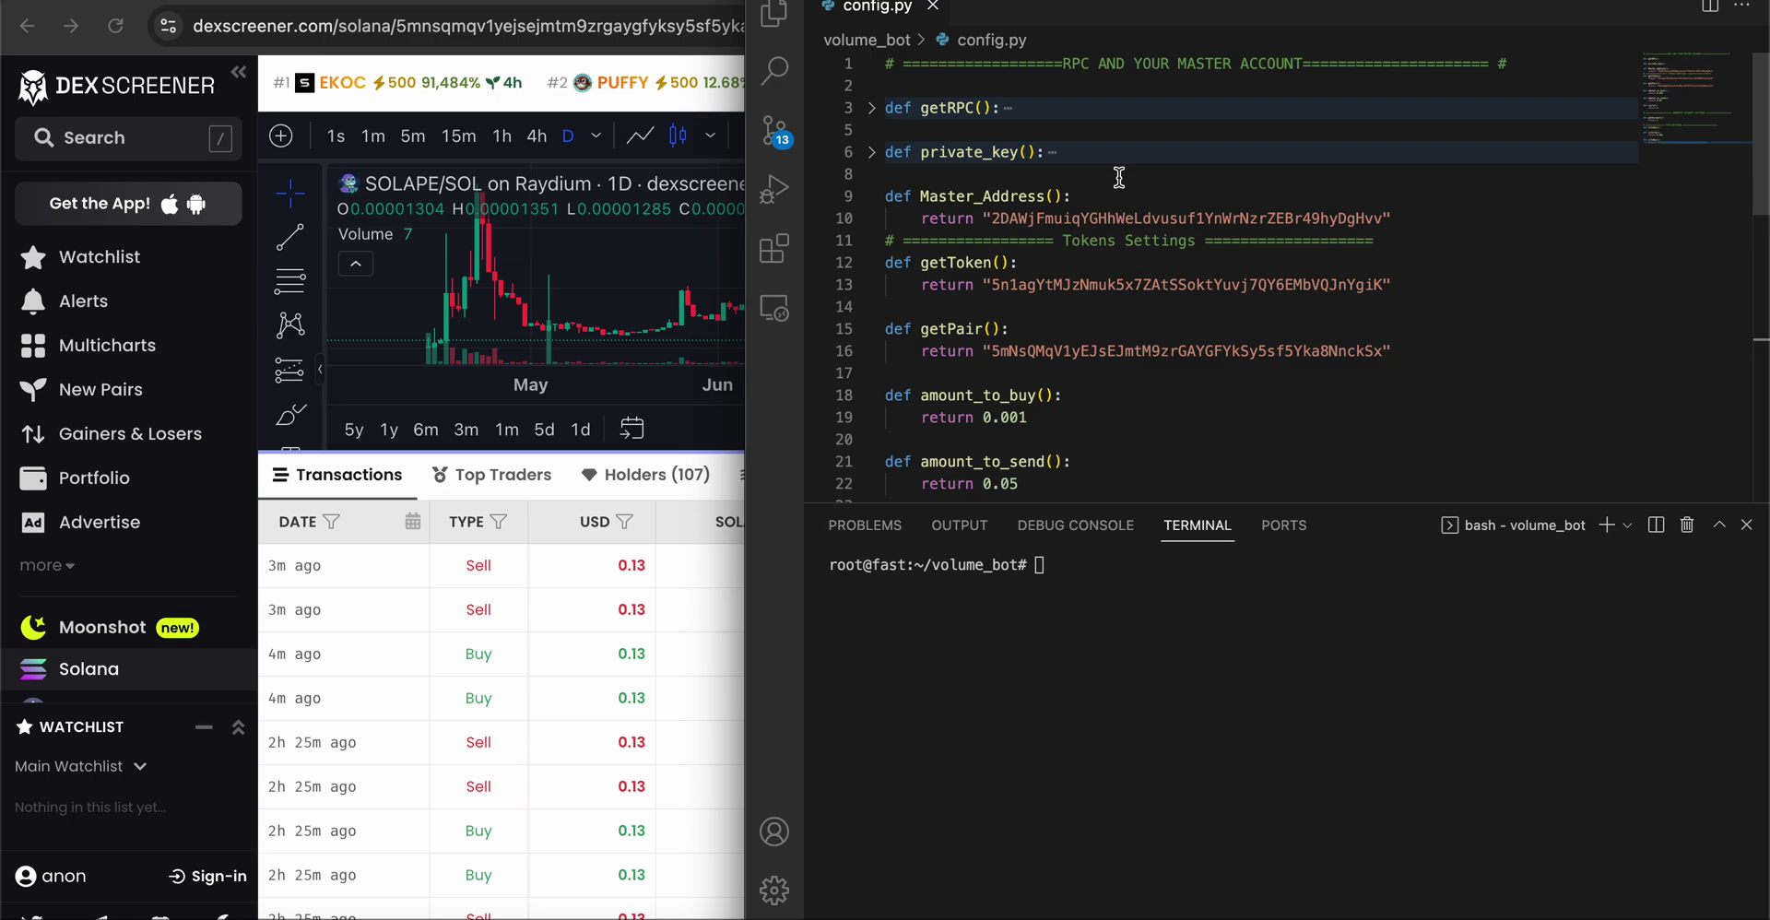
- Review config.py's 0.05 SOL per-wallet send amount and cycle count of 5
scroll(1045, 277, "down", 3)
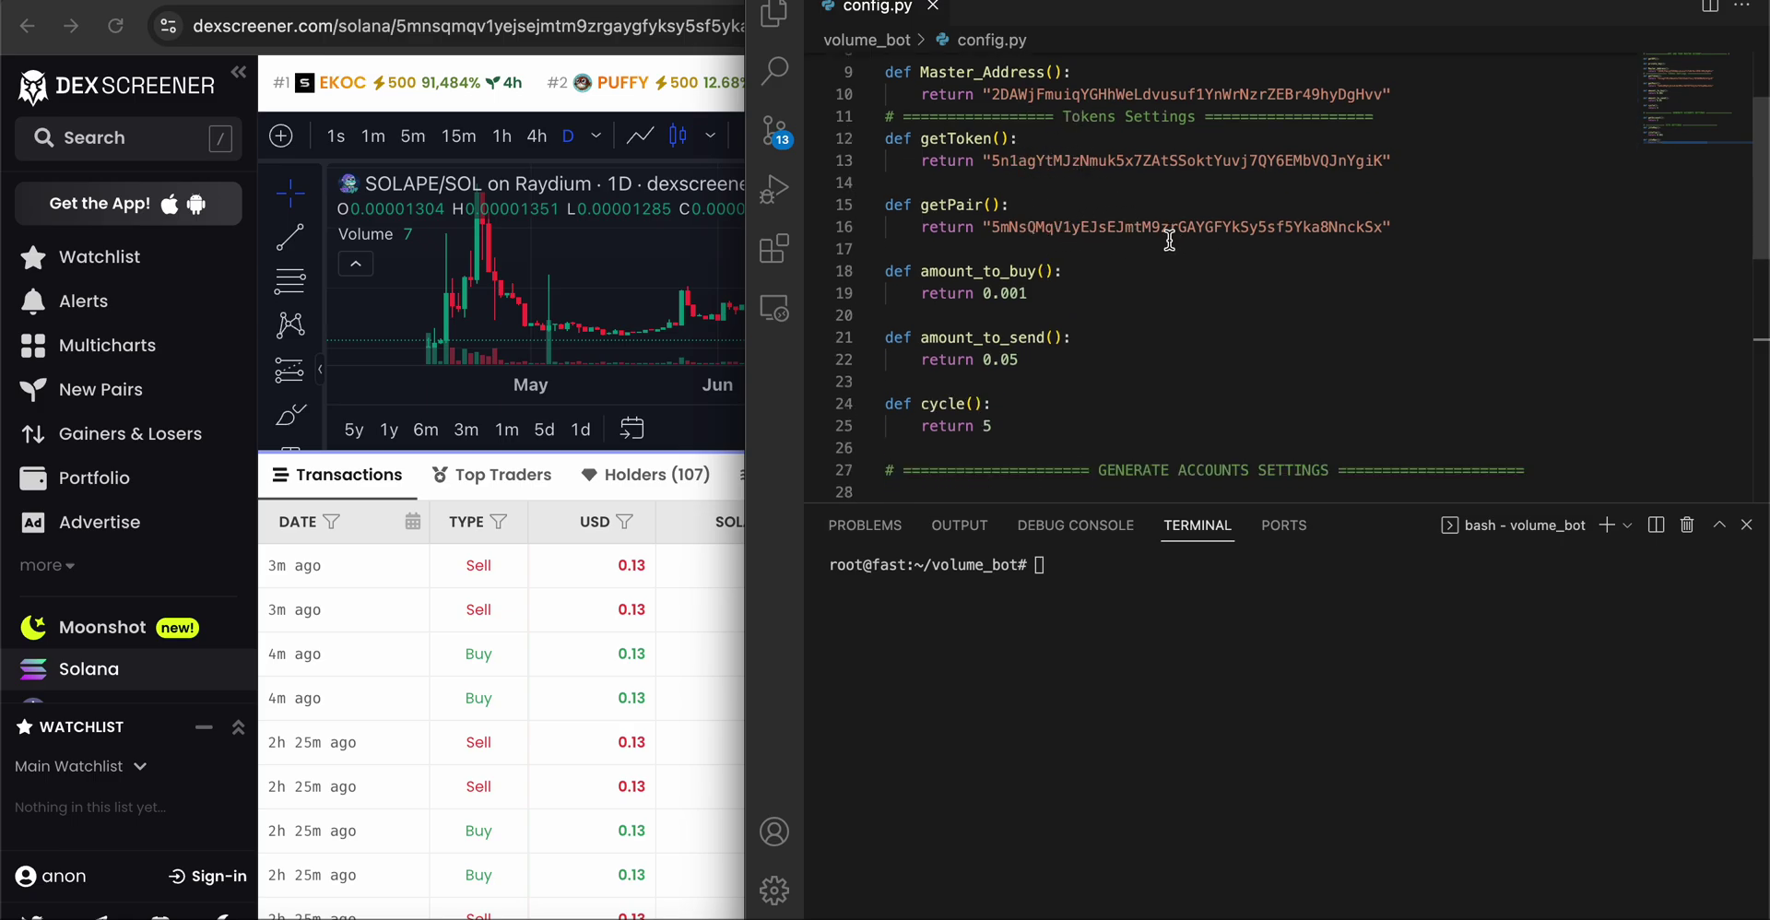
scroll(1121, 286, "down", 2)
left_click_drag(1037, 201, 979, 201)
left_click_drag(1044, 267, 985, 269)
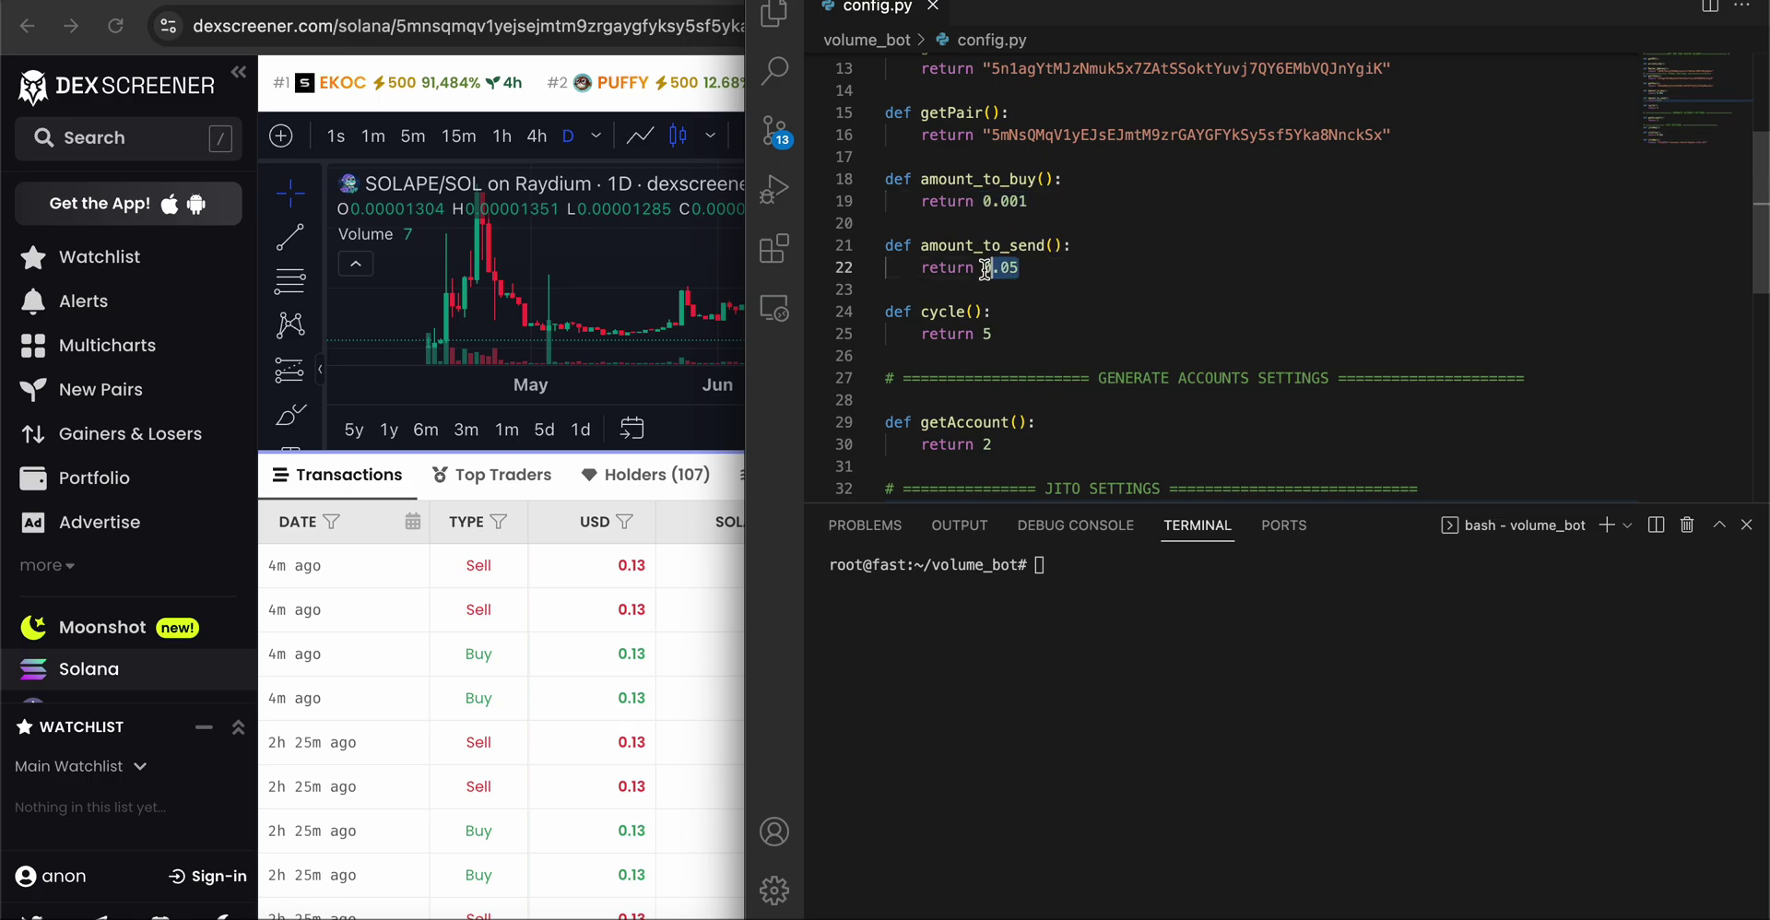
left_click_drag(1007, 335, 941, 341)
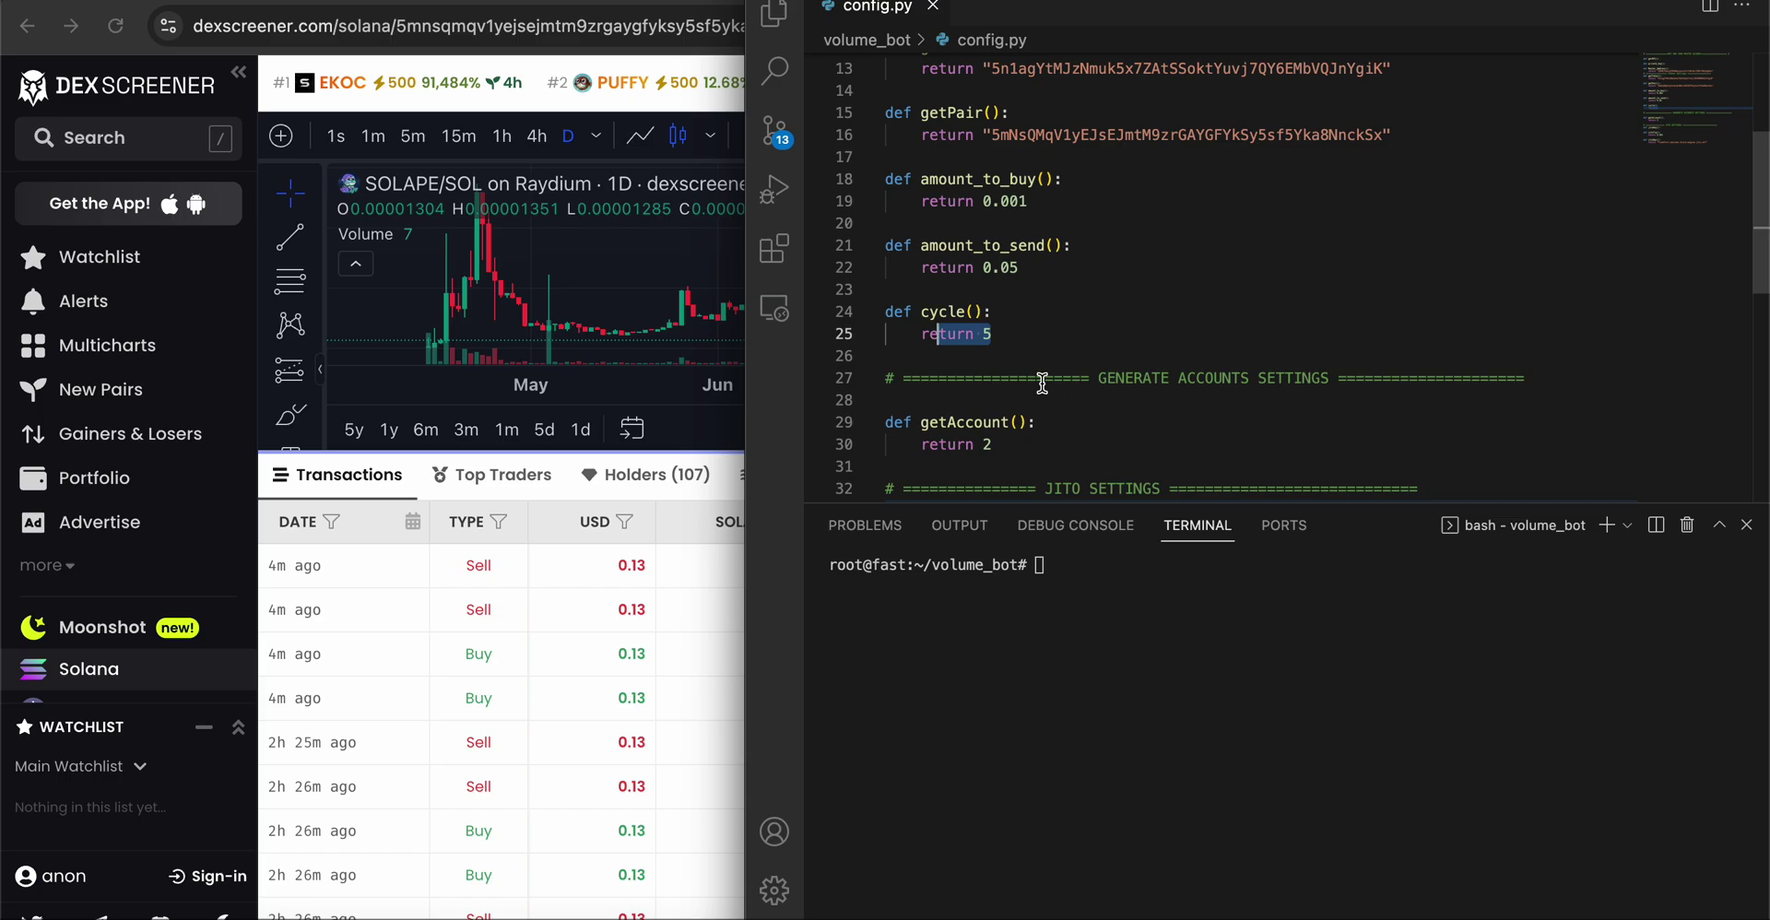
- Change getAccount's return value in config.py to 2
scroll(1037, 378, "down", 2)
left_click(988, 332)
type("2")
left_click_drag(992, 332, 933, 333)
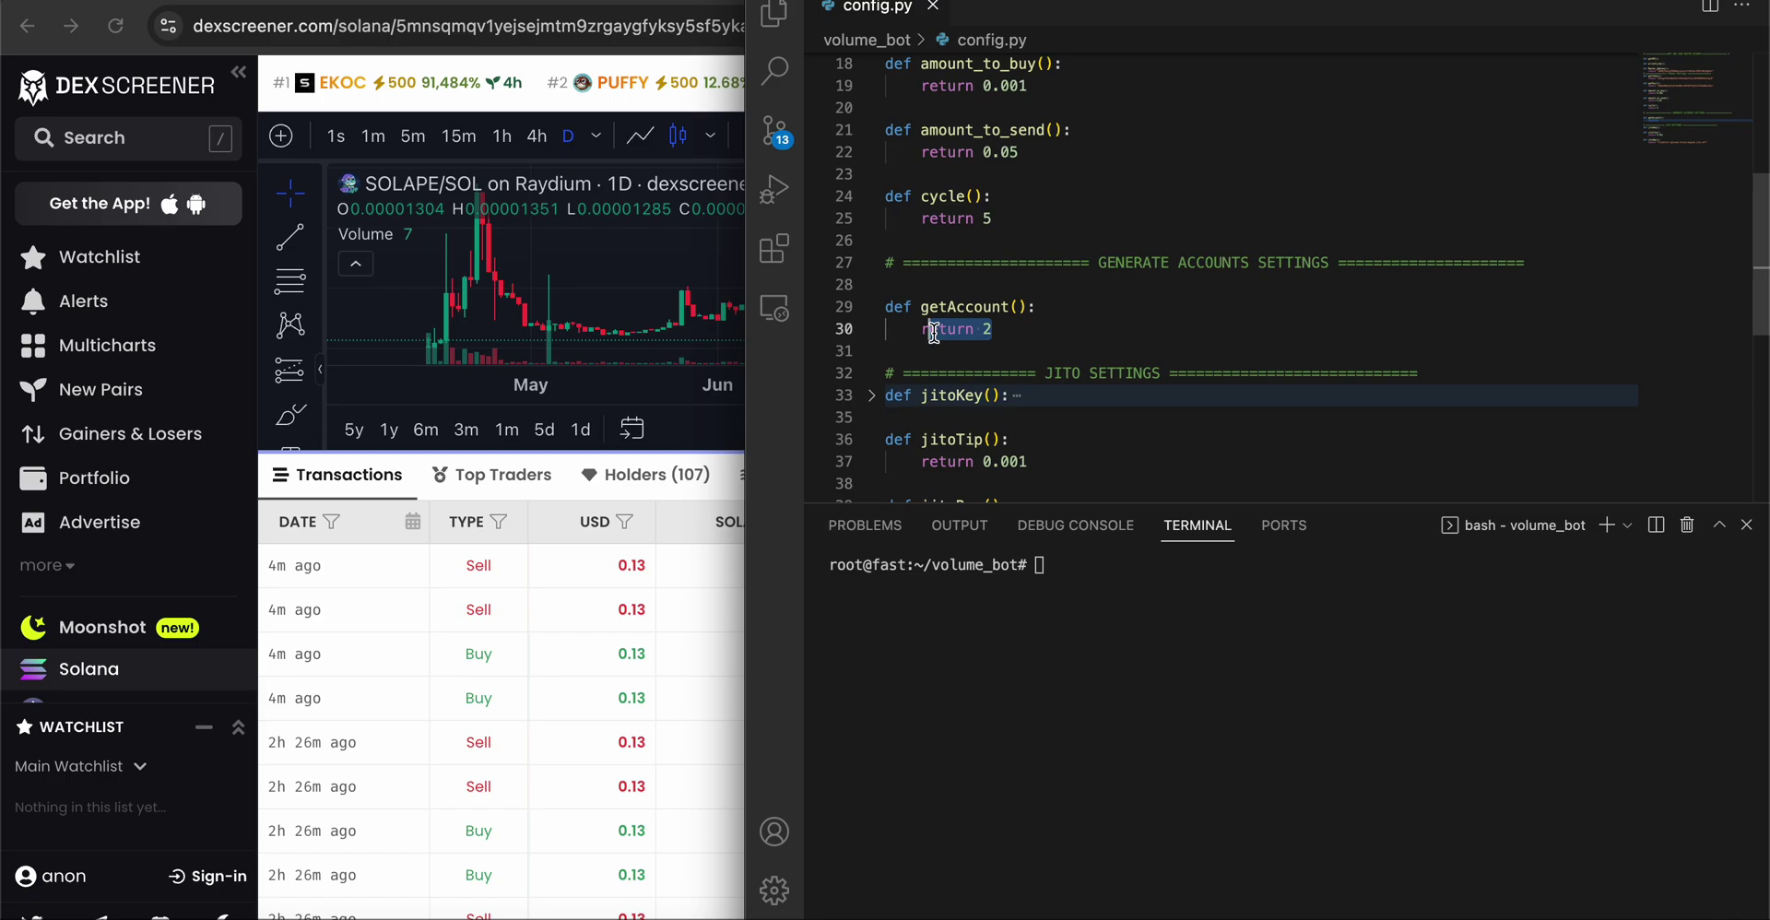
- Check the DexScreener SOLAPE/SOL page, then return to config.py's 0.001 buy amount
scroll(926, 388, "down", 2)
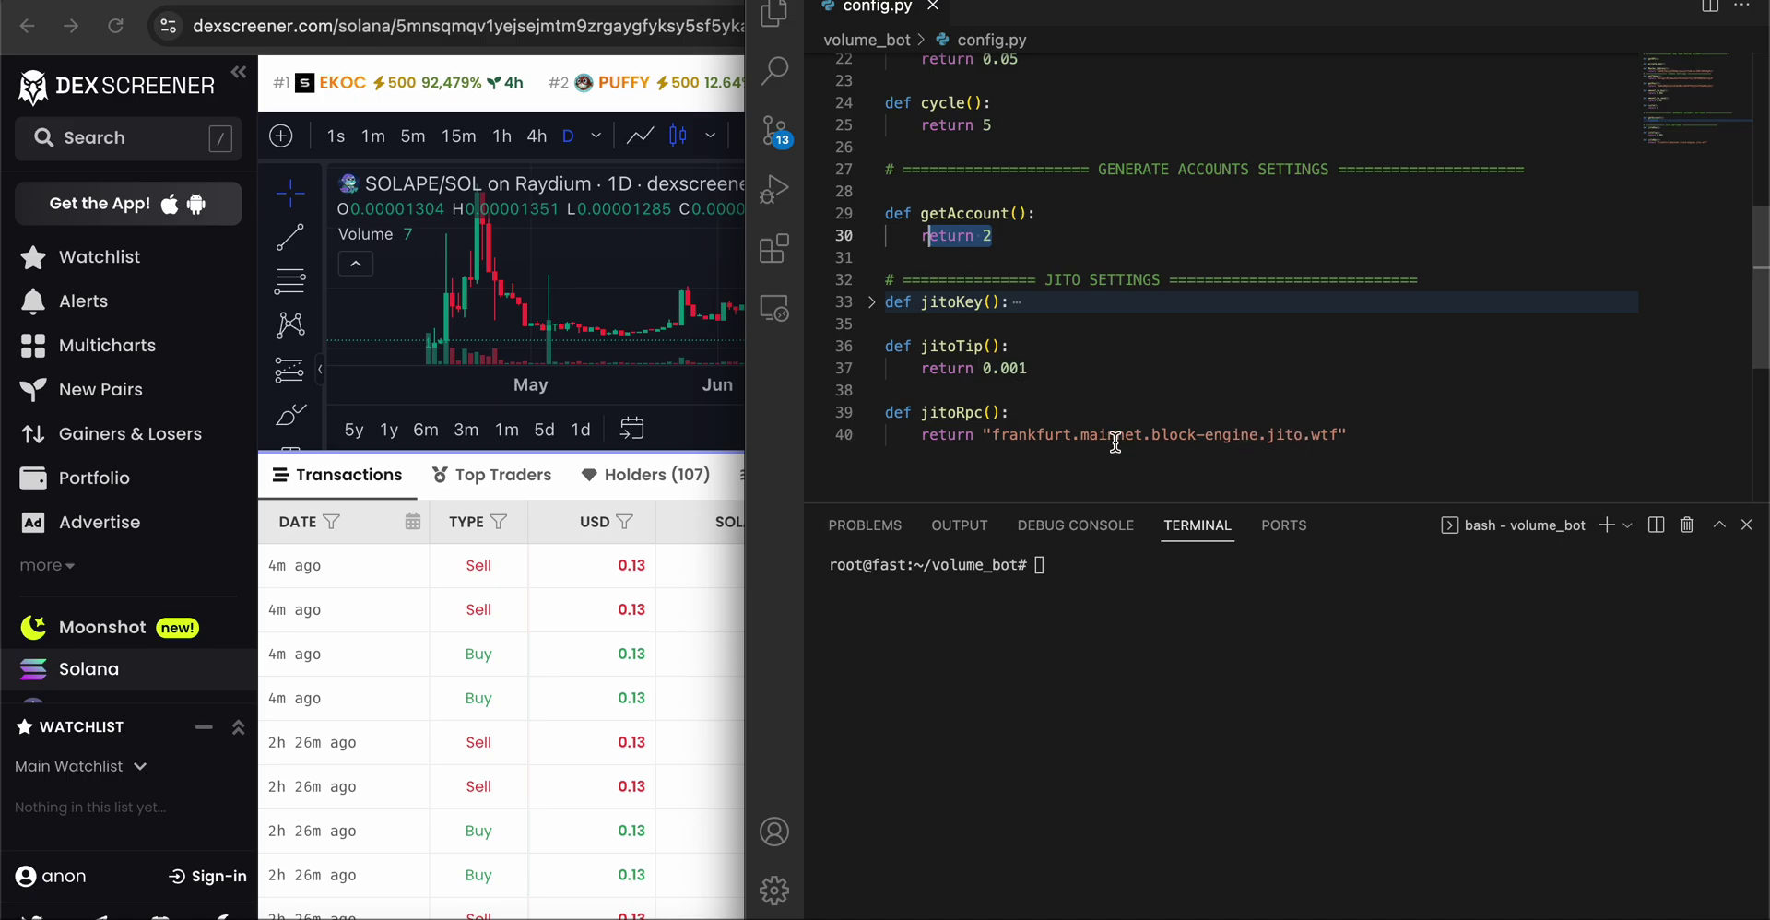
scroll(1109, 441, "up", 7)
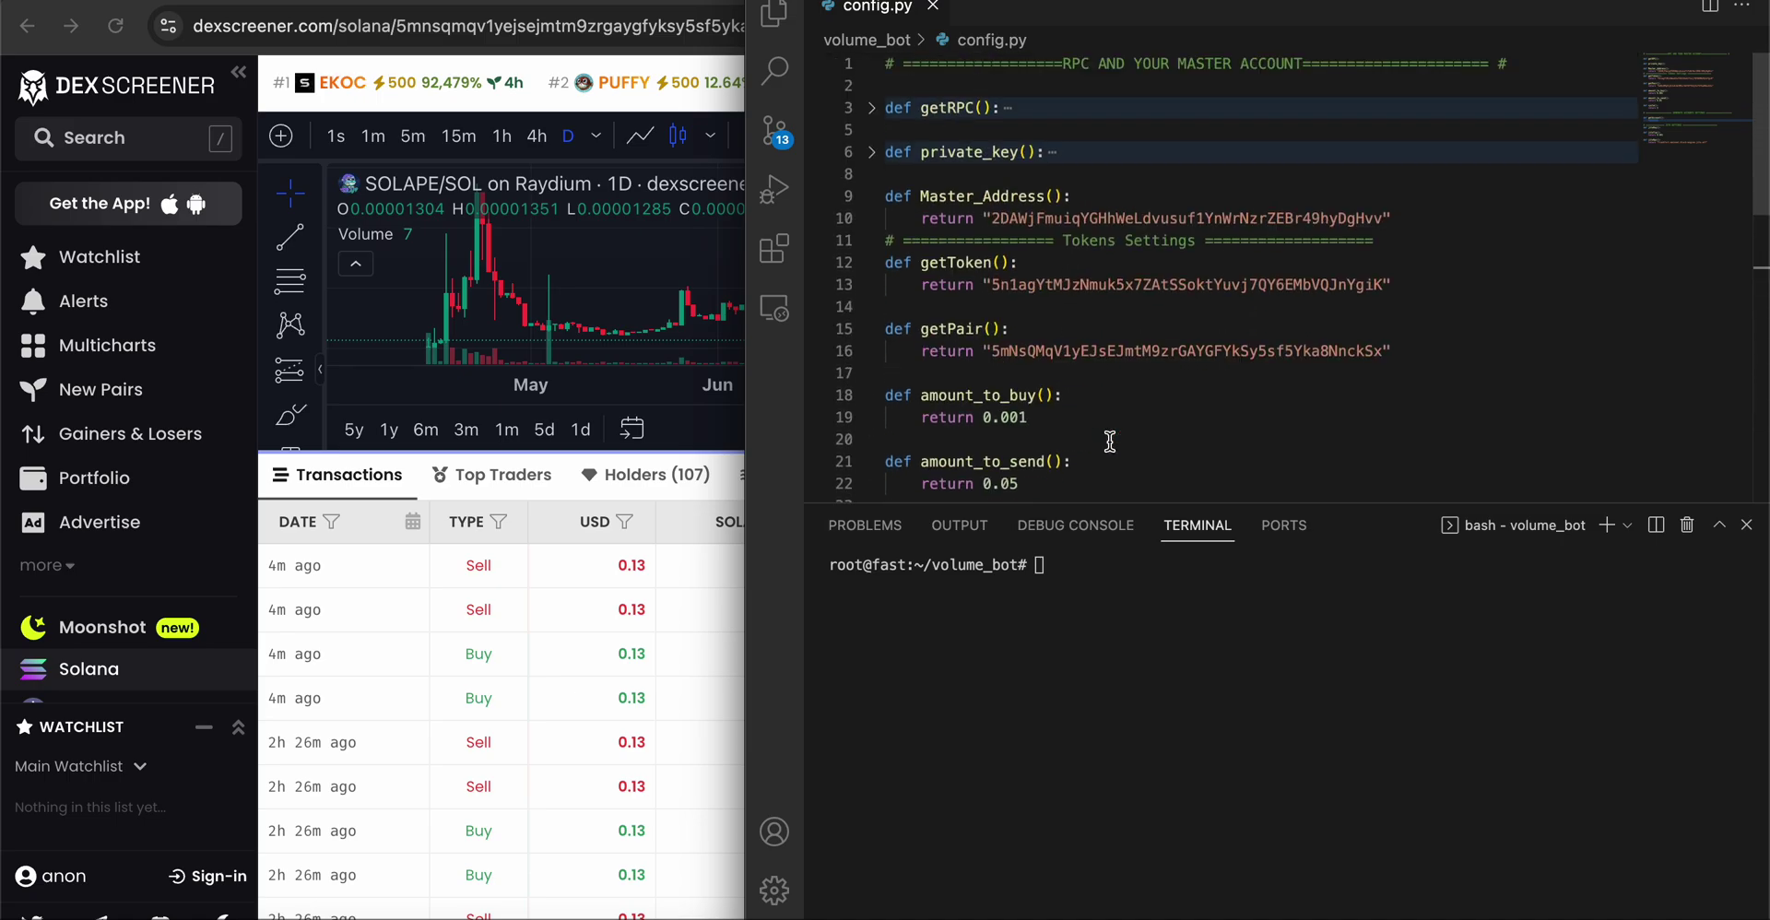
scroll(1109, 440, "down", 5)
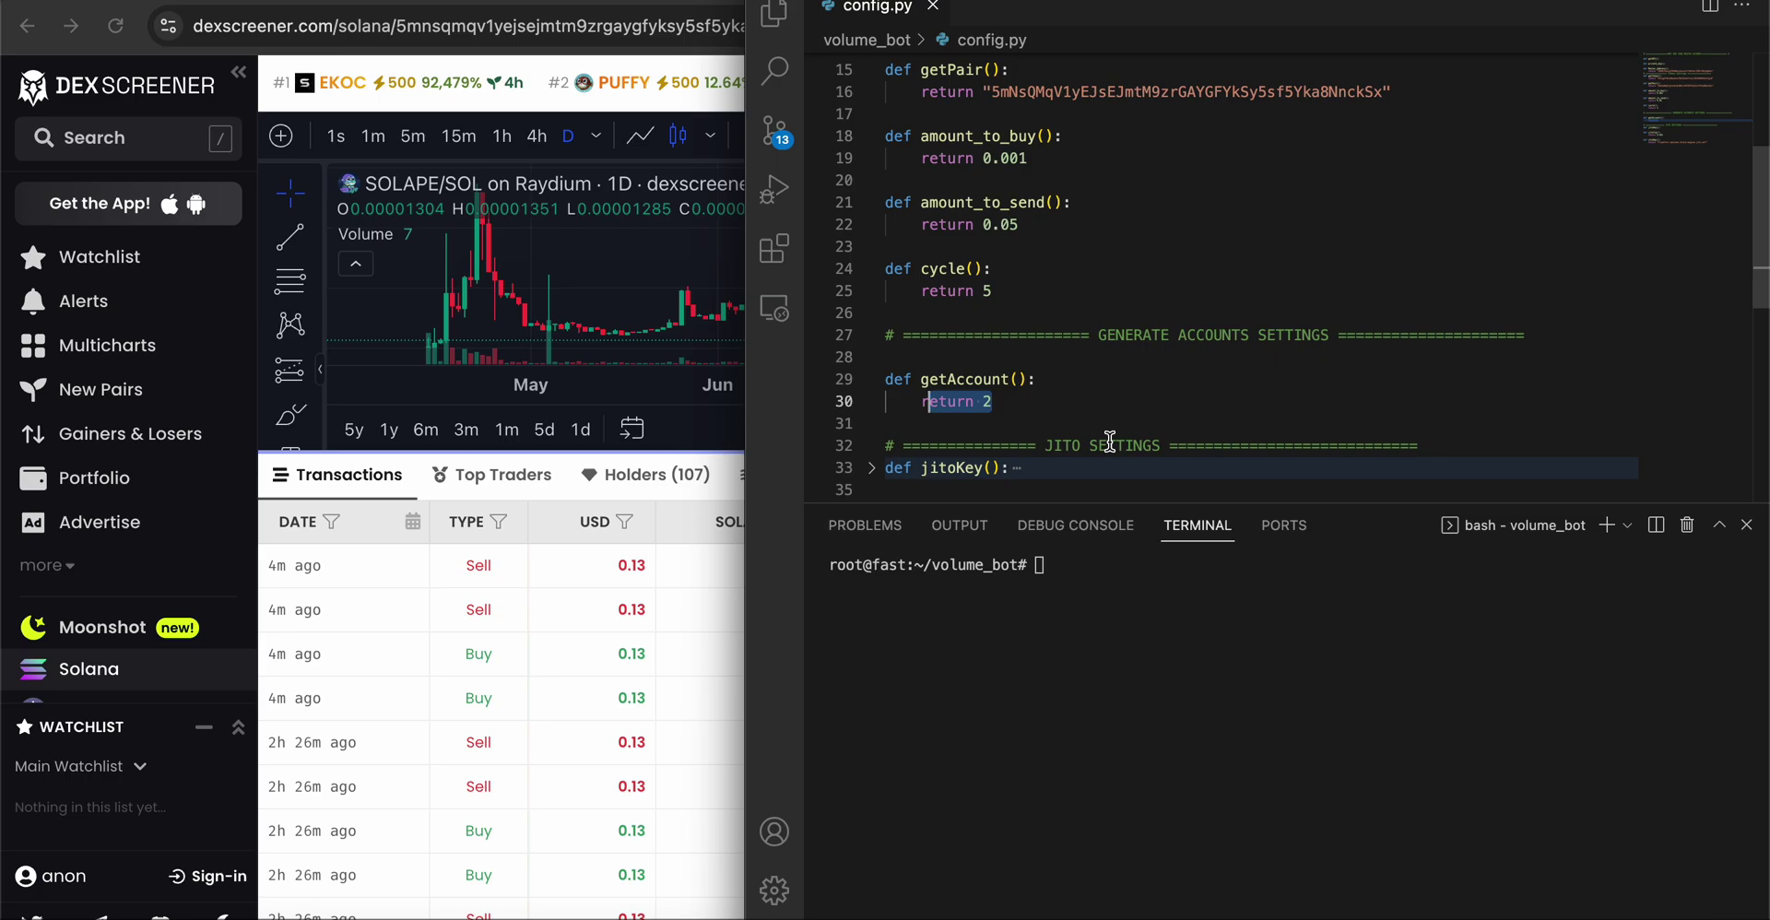
left_click(3, 137)
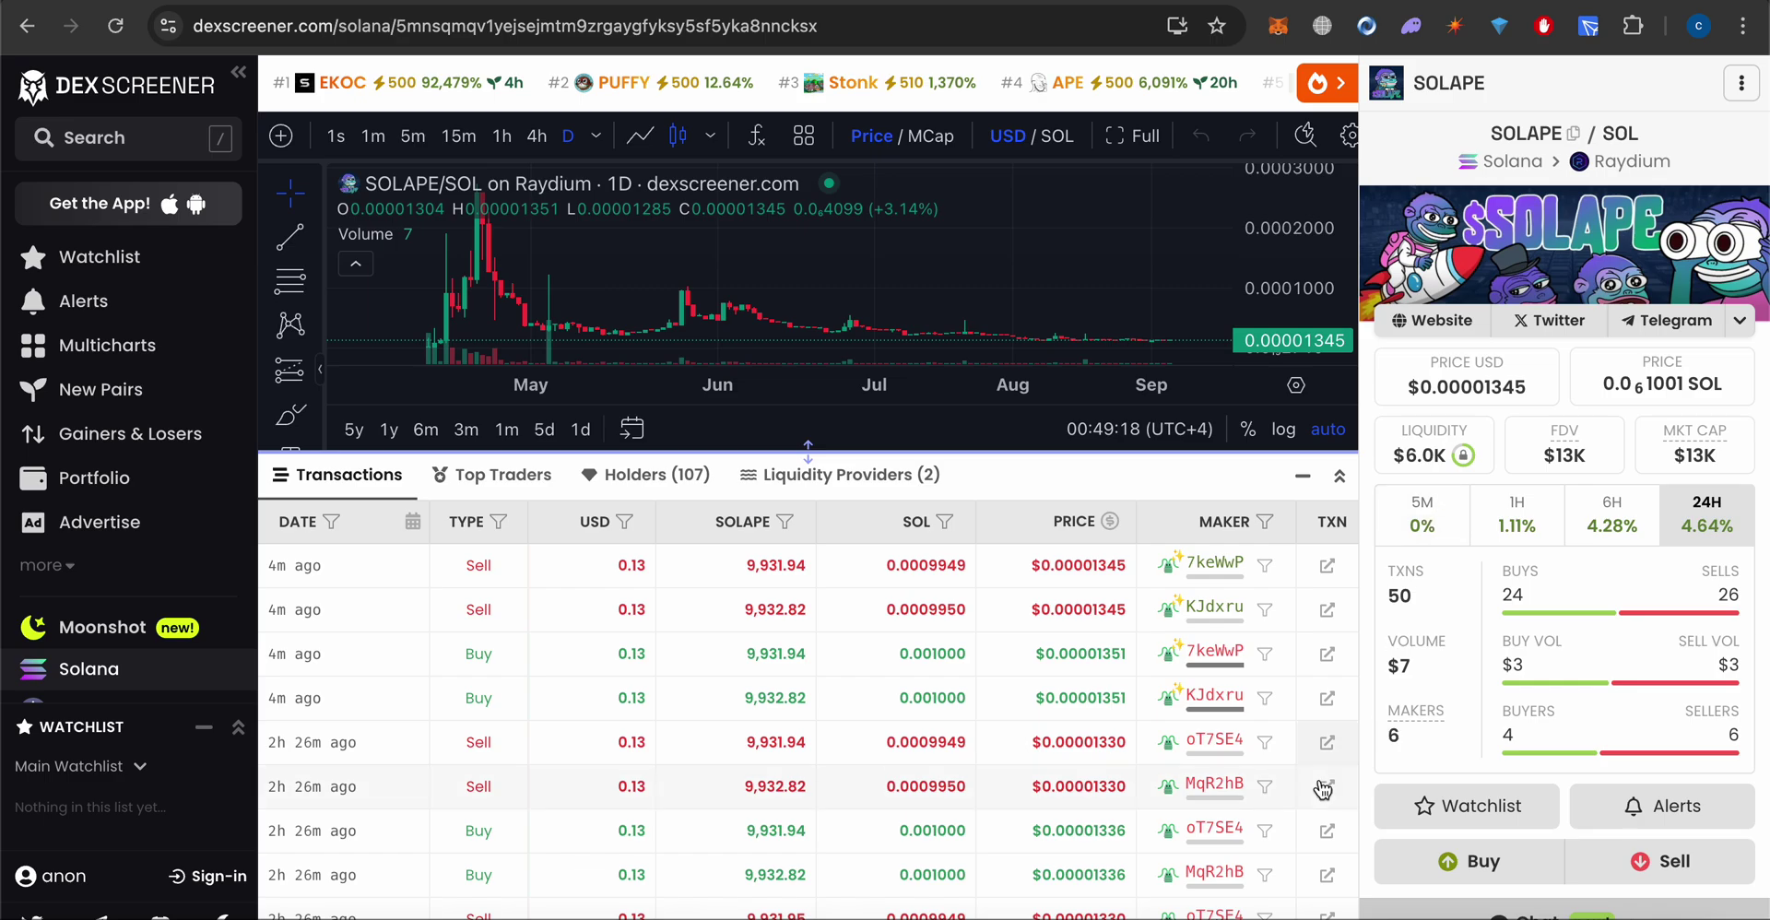
left_click(1296, 890)
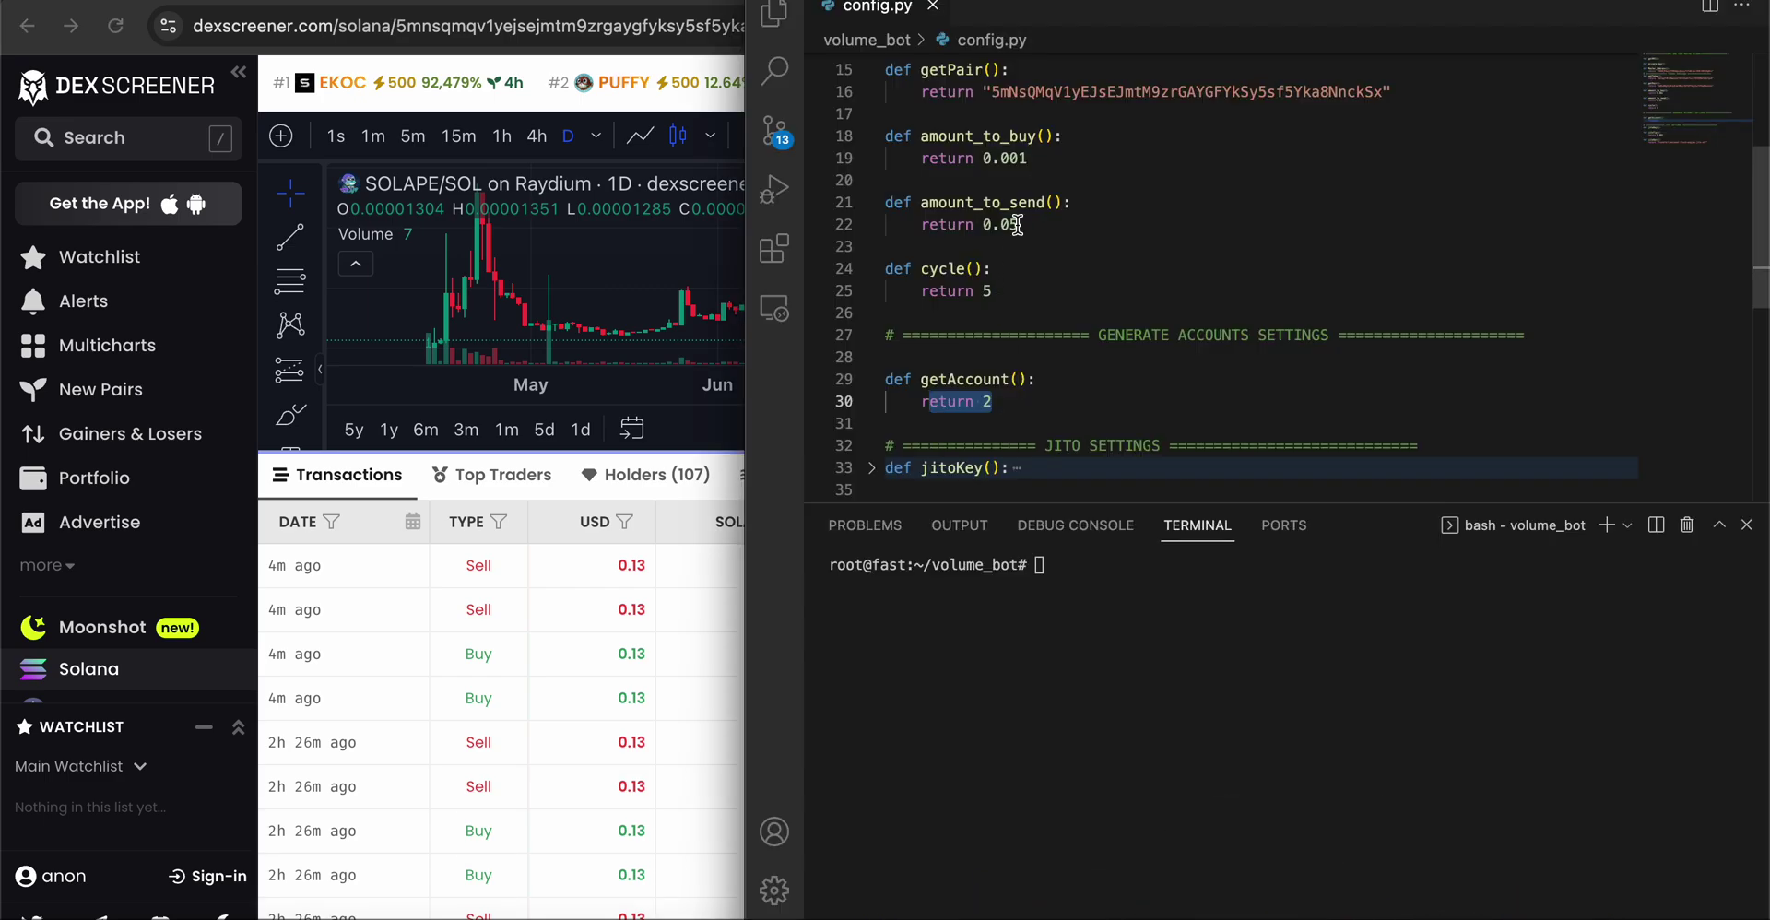
left_click_drag(1039, 158, 915, 155)
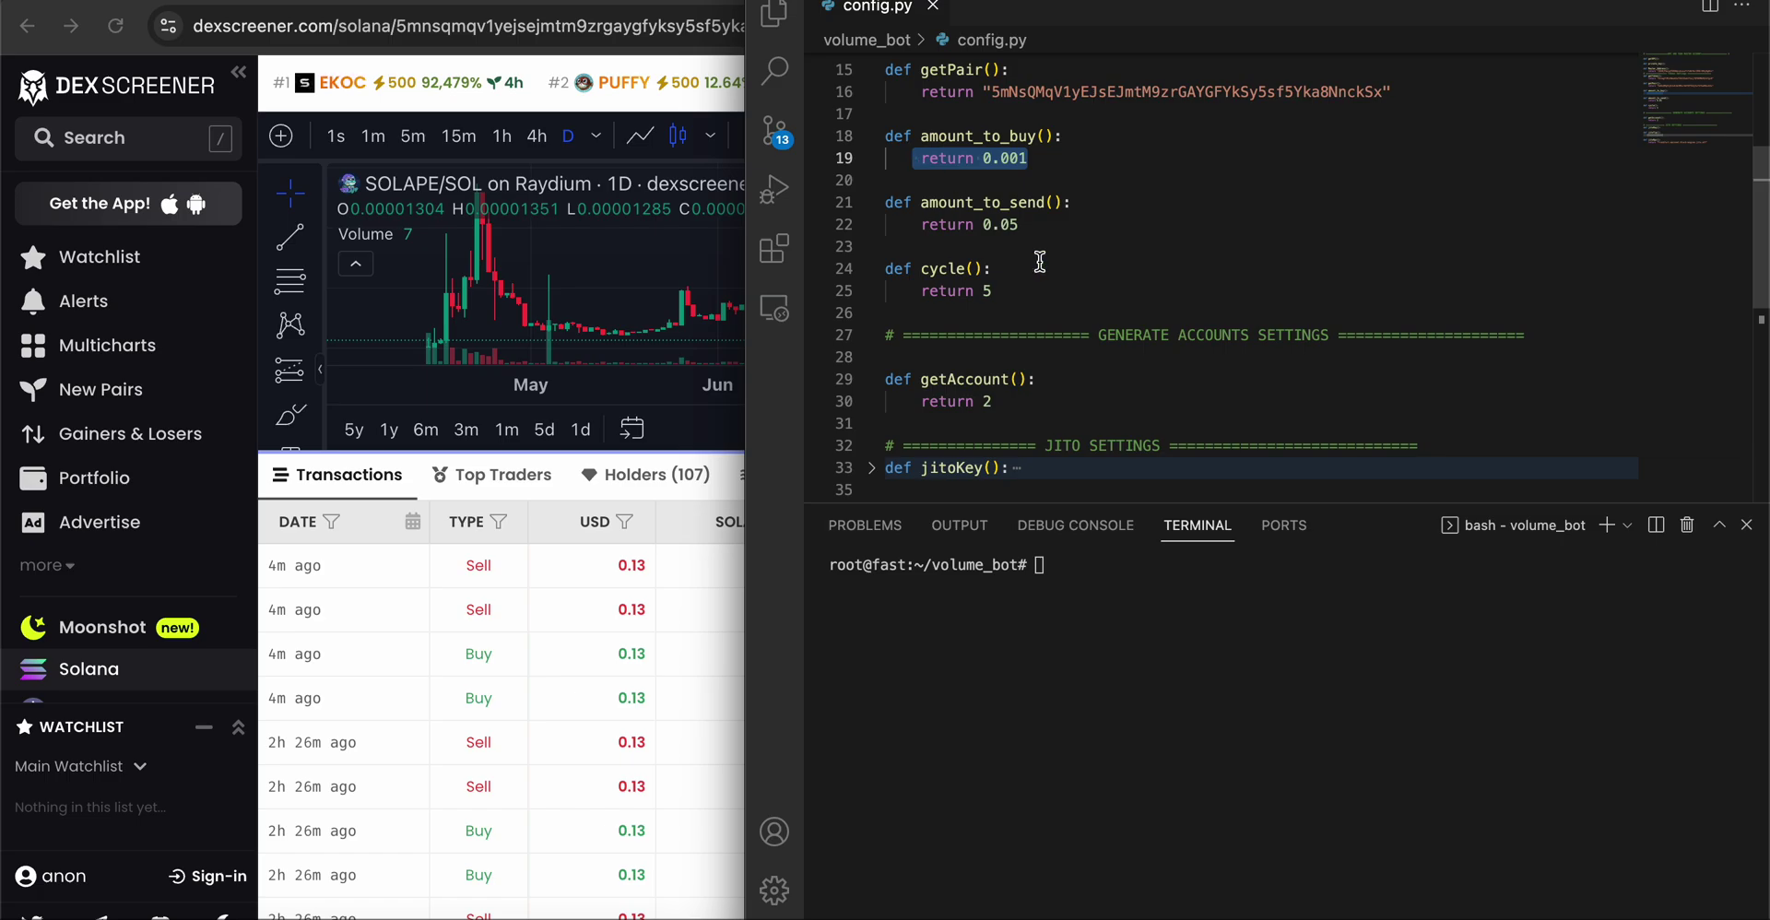
left_click(1105, 574)
- Launch the bot with python3.10 main.py and highlight the Telegram link in its output
type("p")
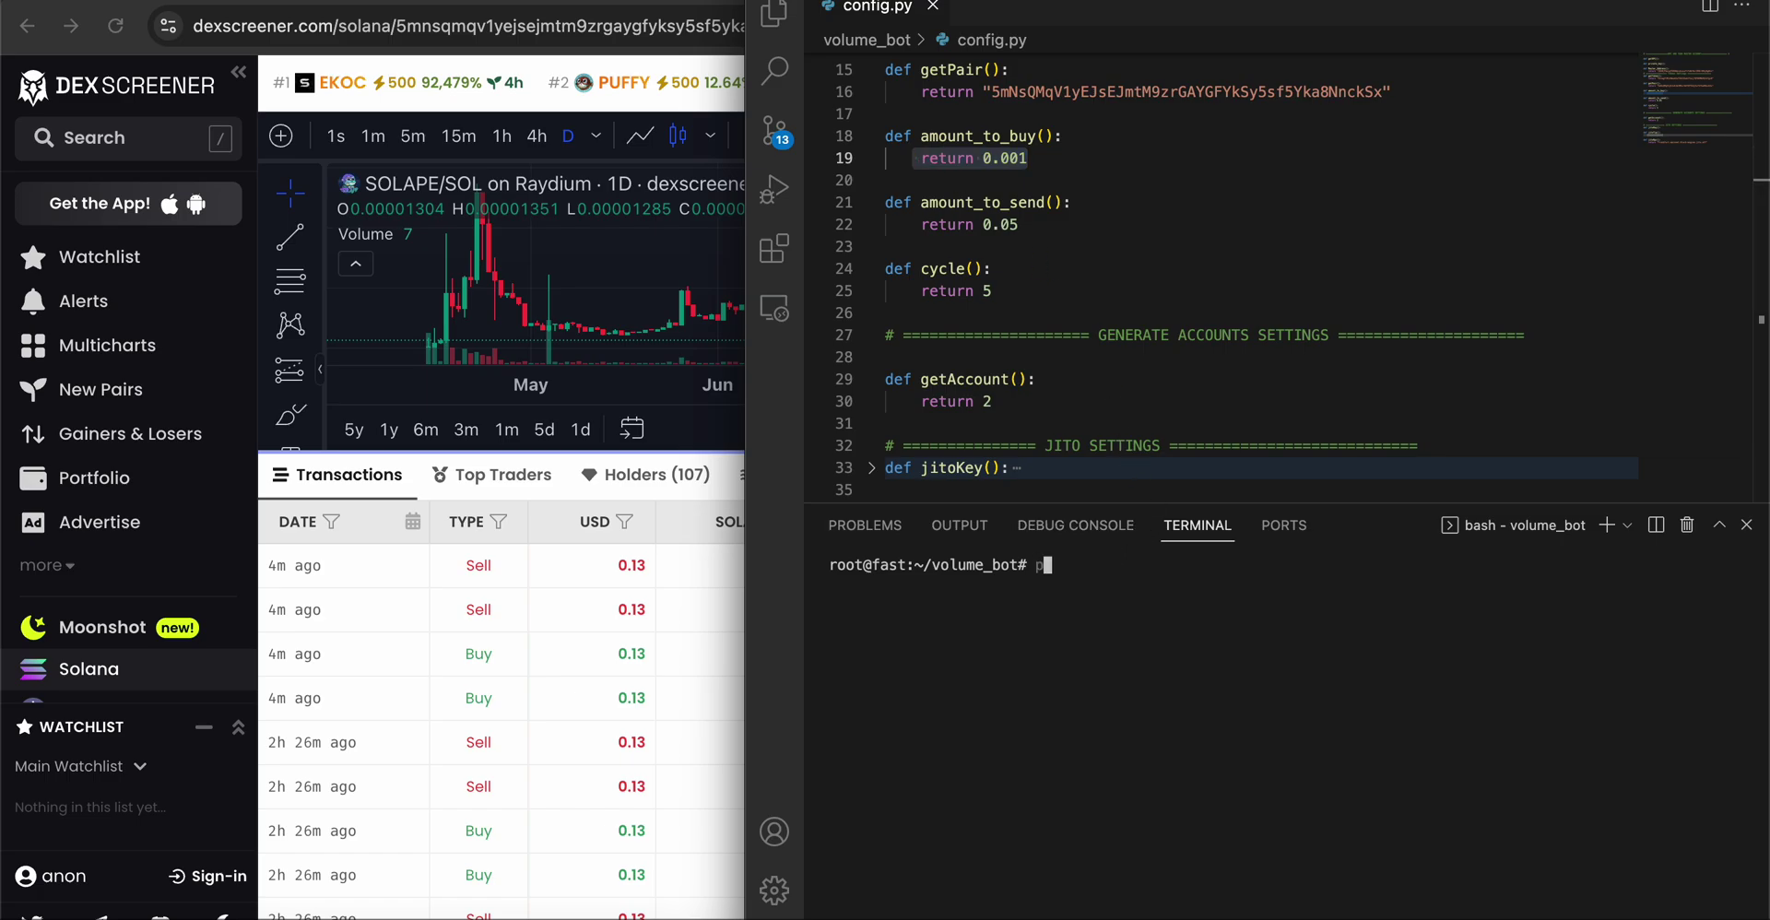
type("ython3.10 main.py")
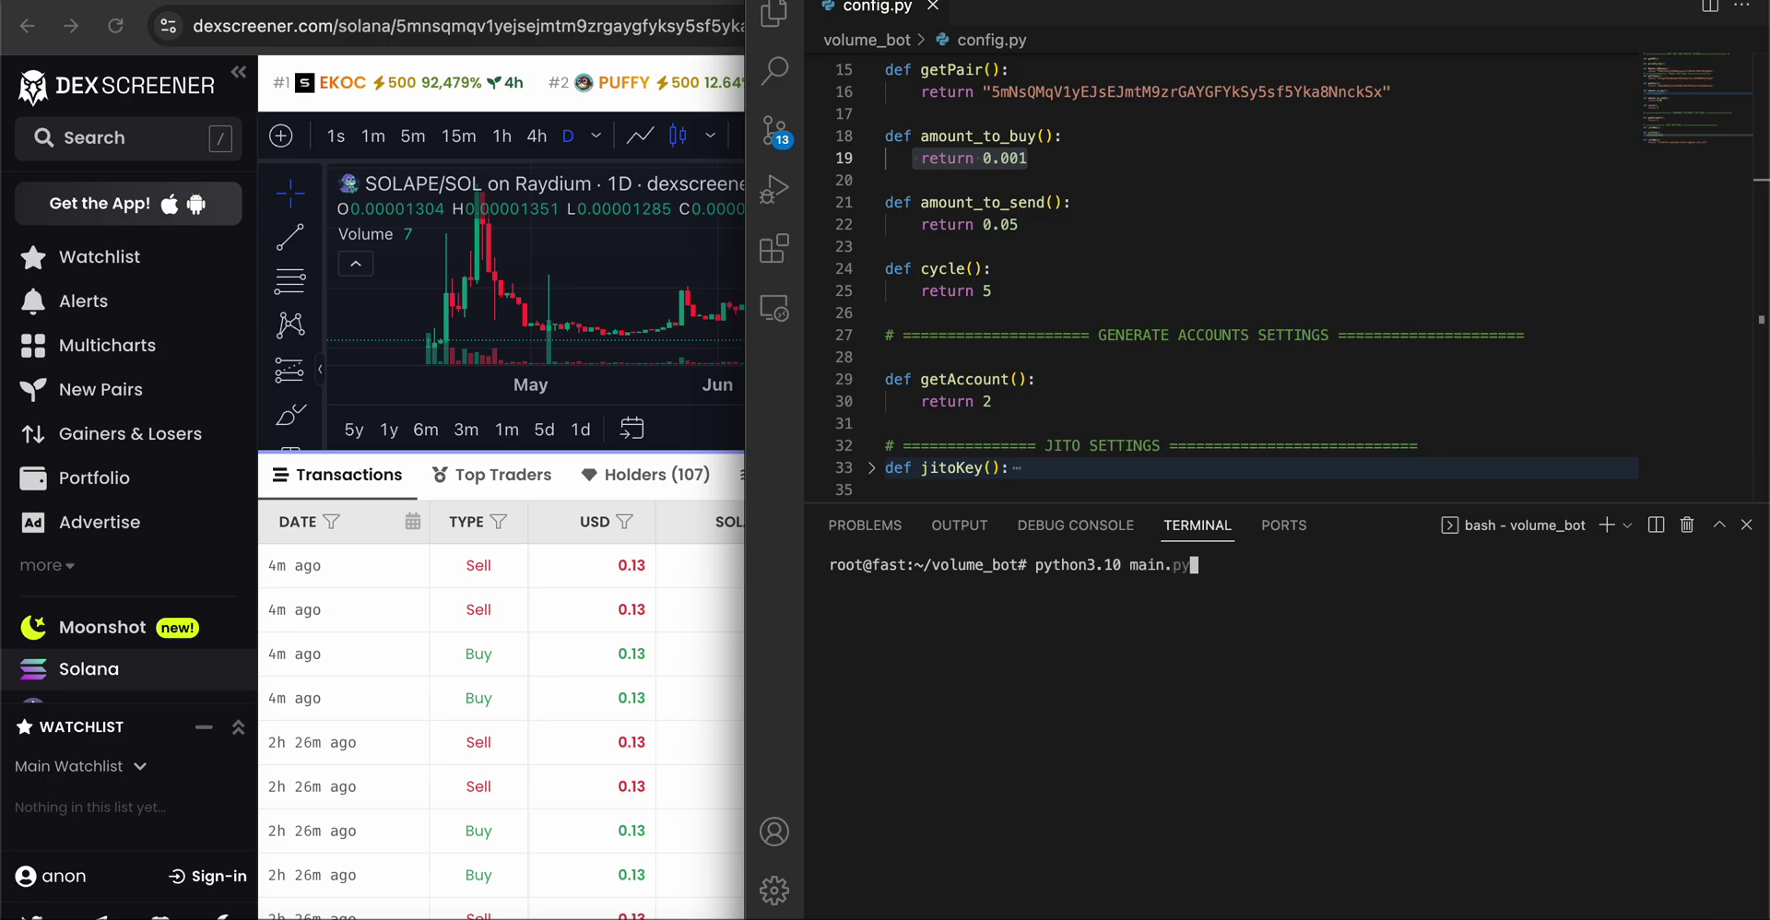
key("Return")
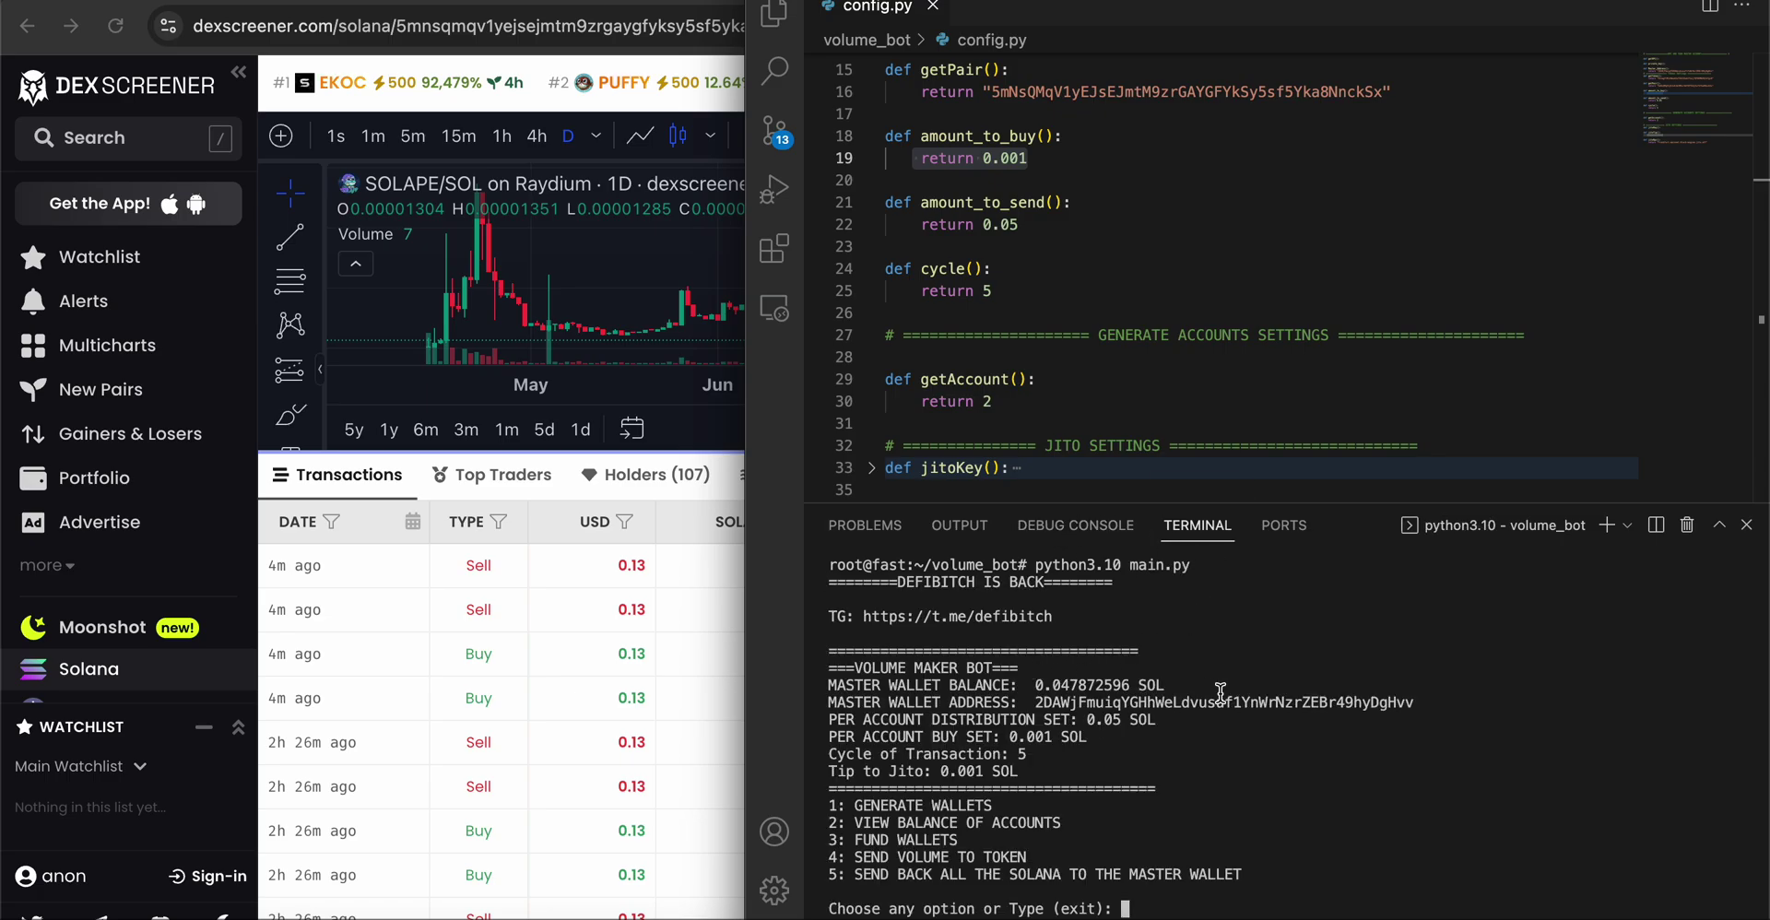
left_click_drag(1070, 615, 730, 616)
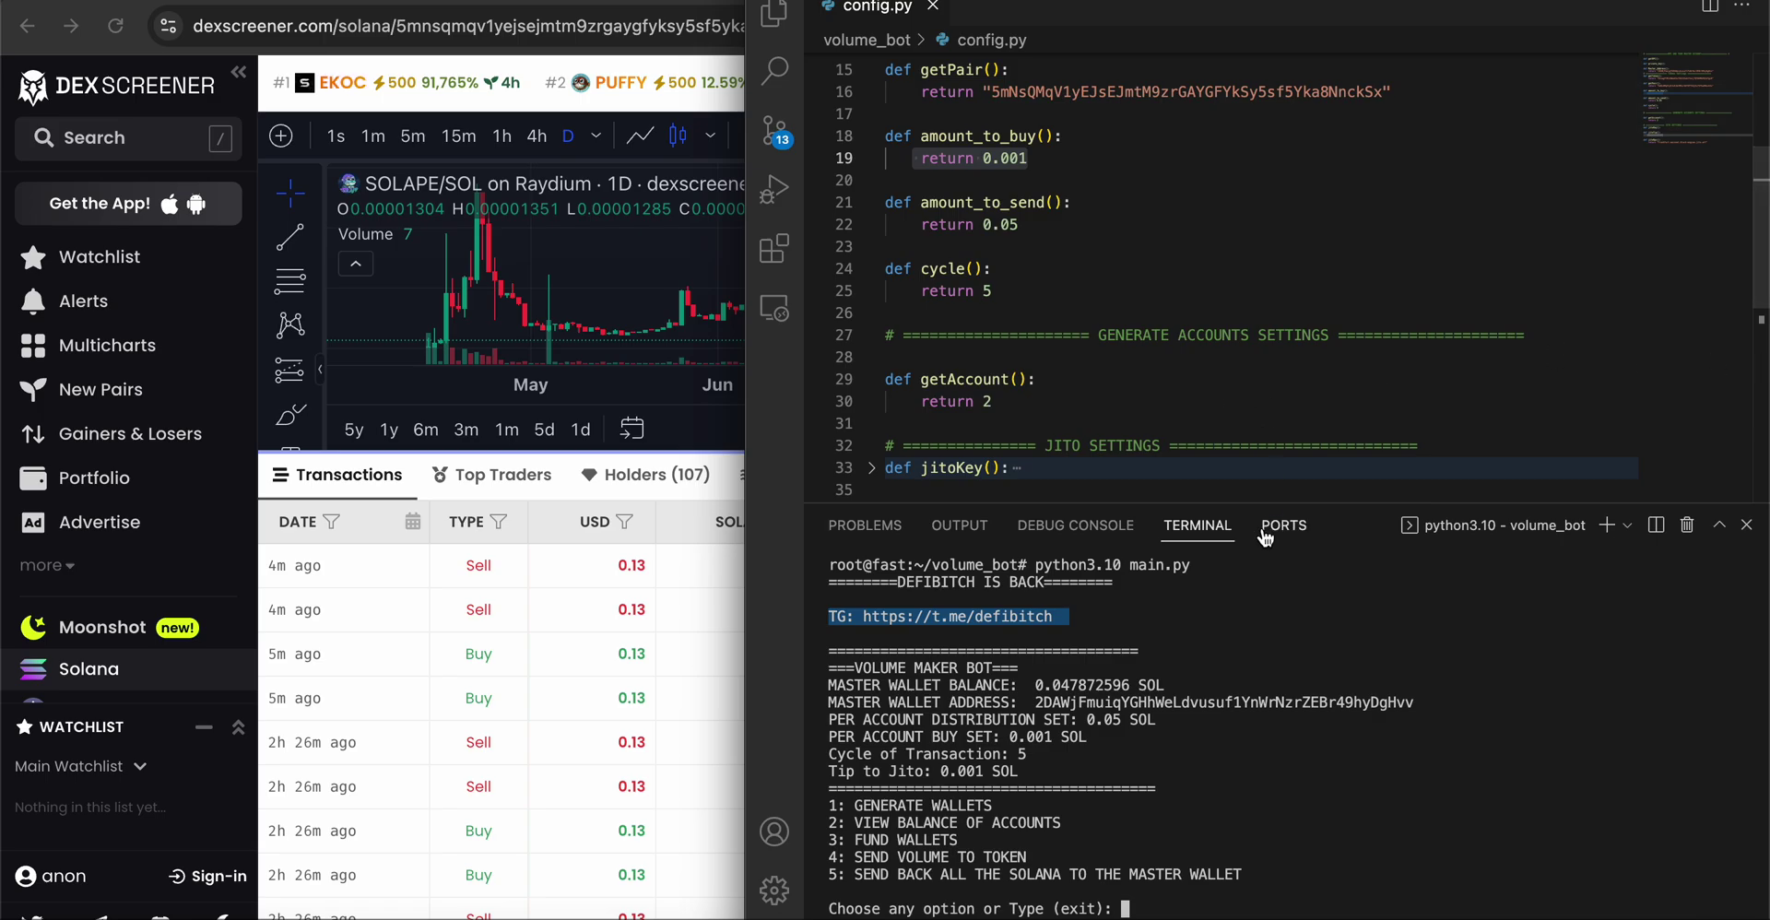
left_click(1091, 620)
left_click_drag(1078, 617, 862, 619)
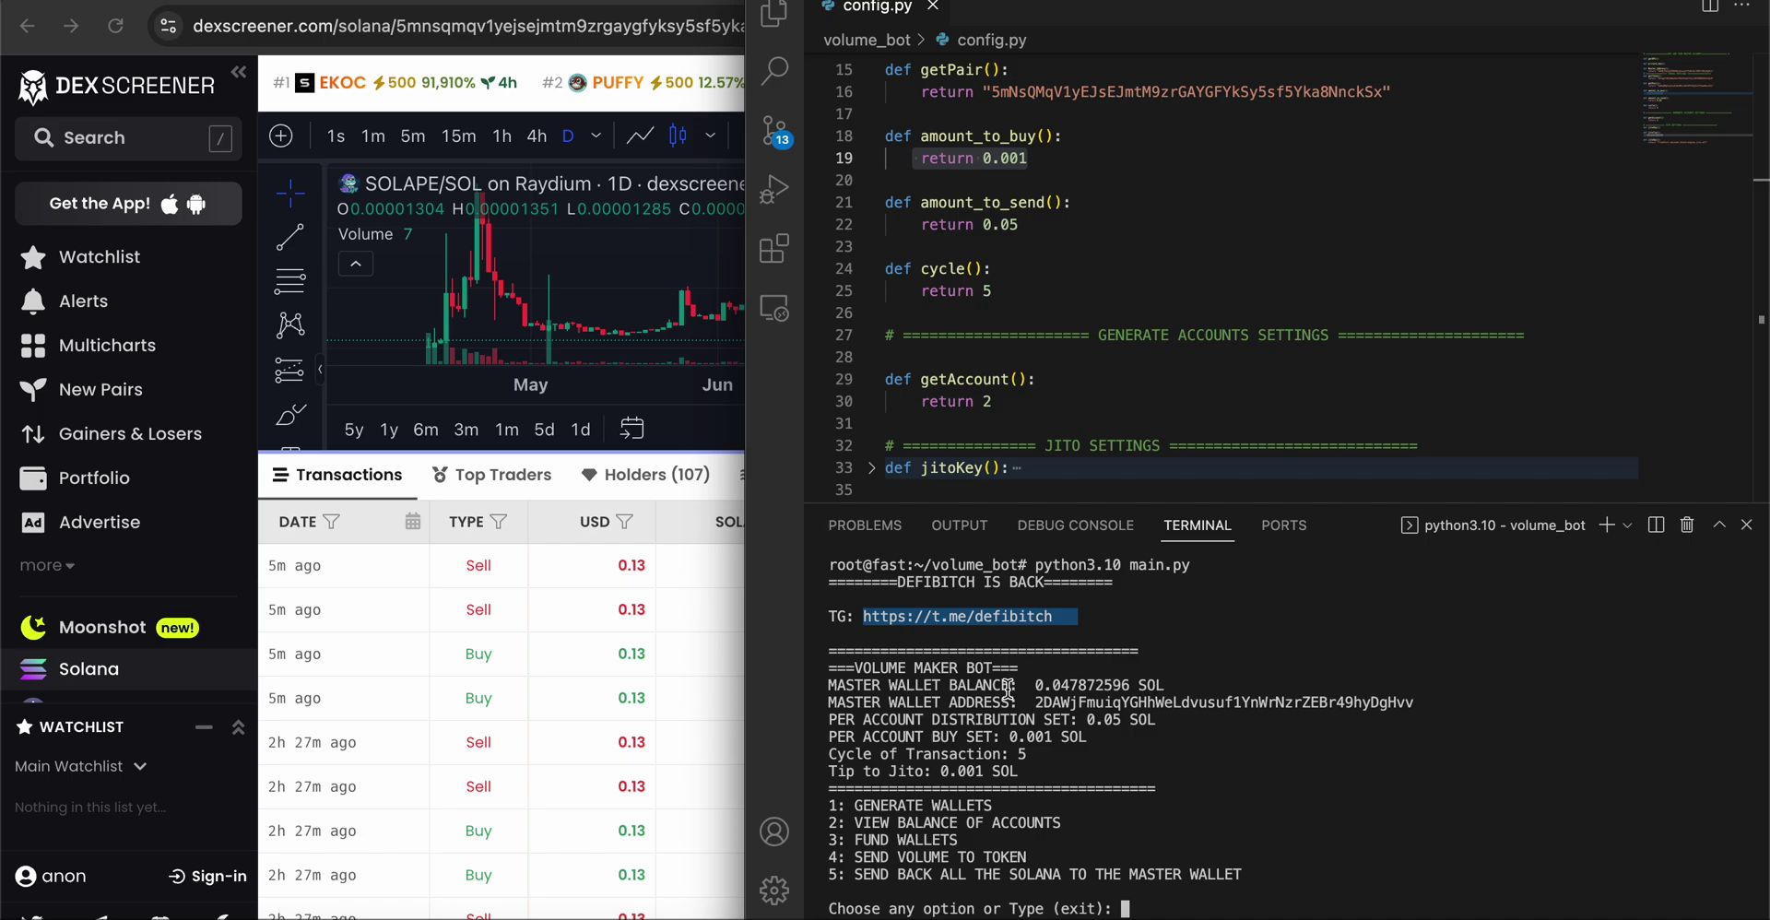
left_click_drag(1034, 686, 1132, 685)
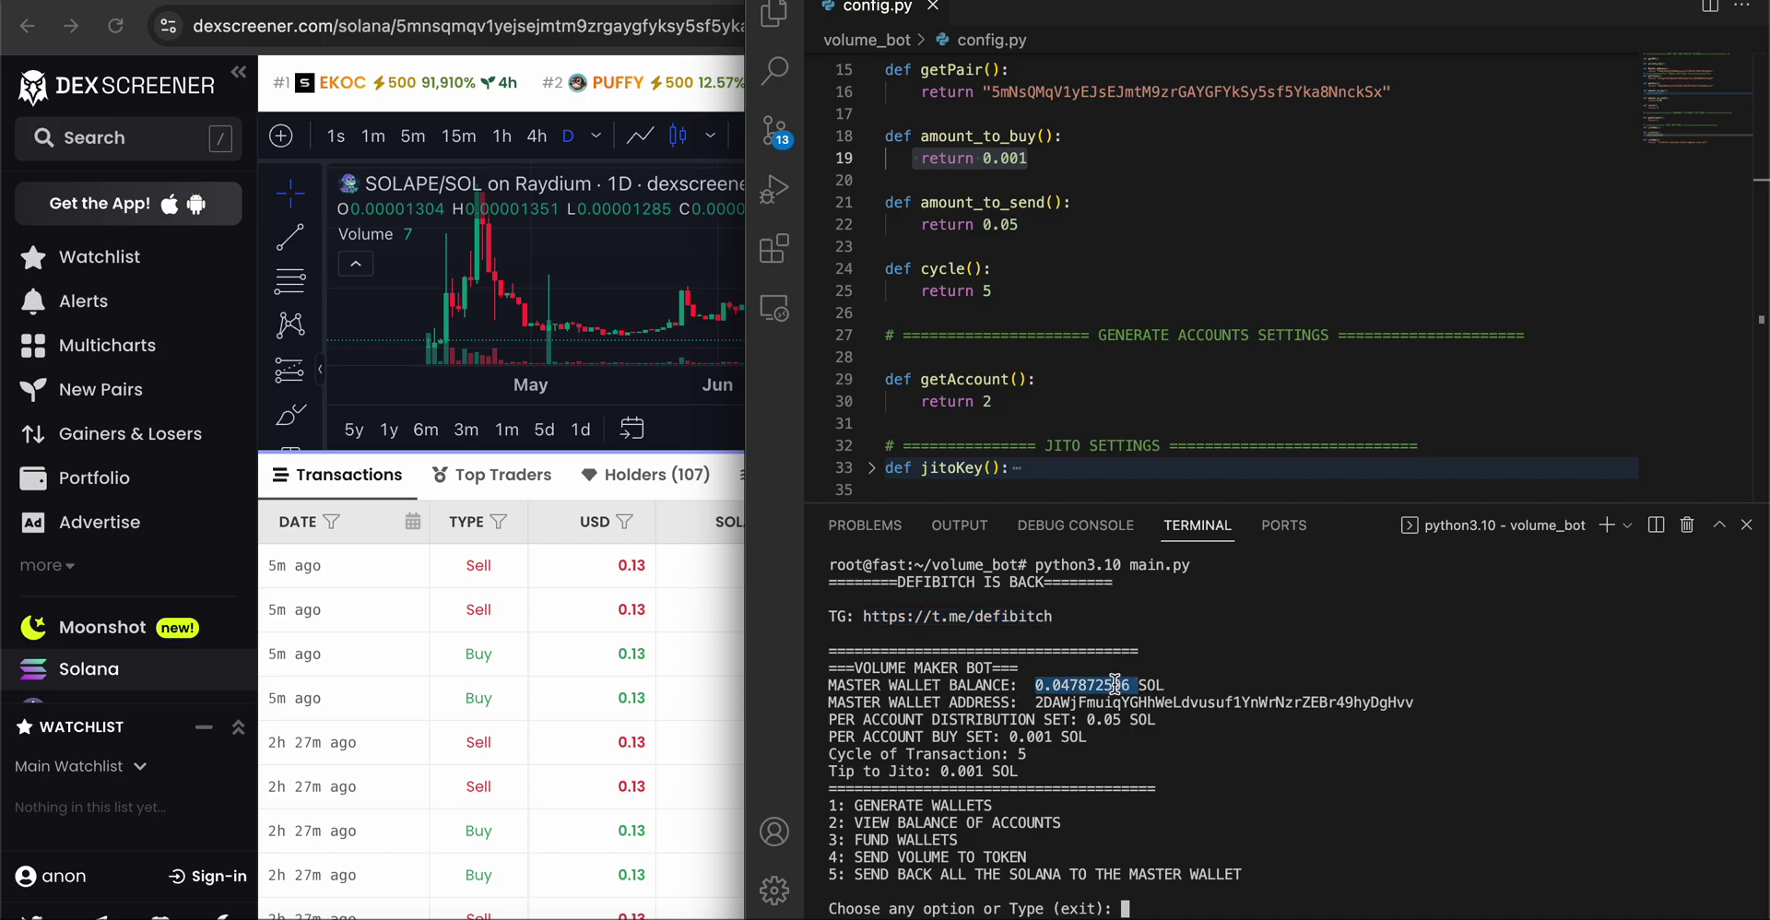
double_click(1088, 702)
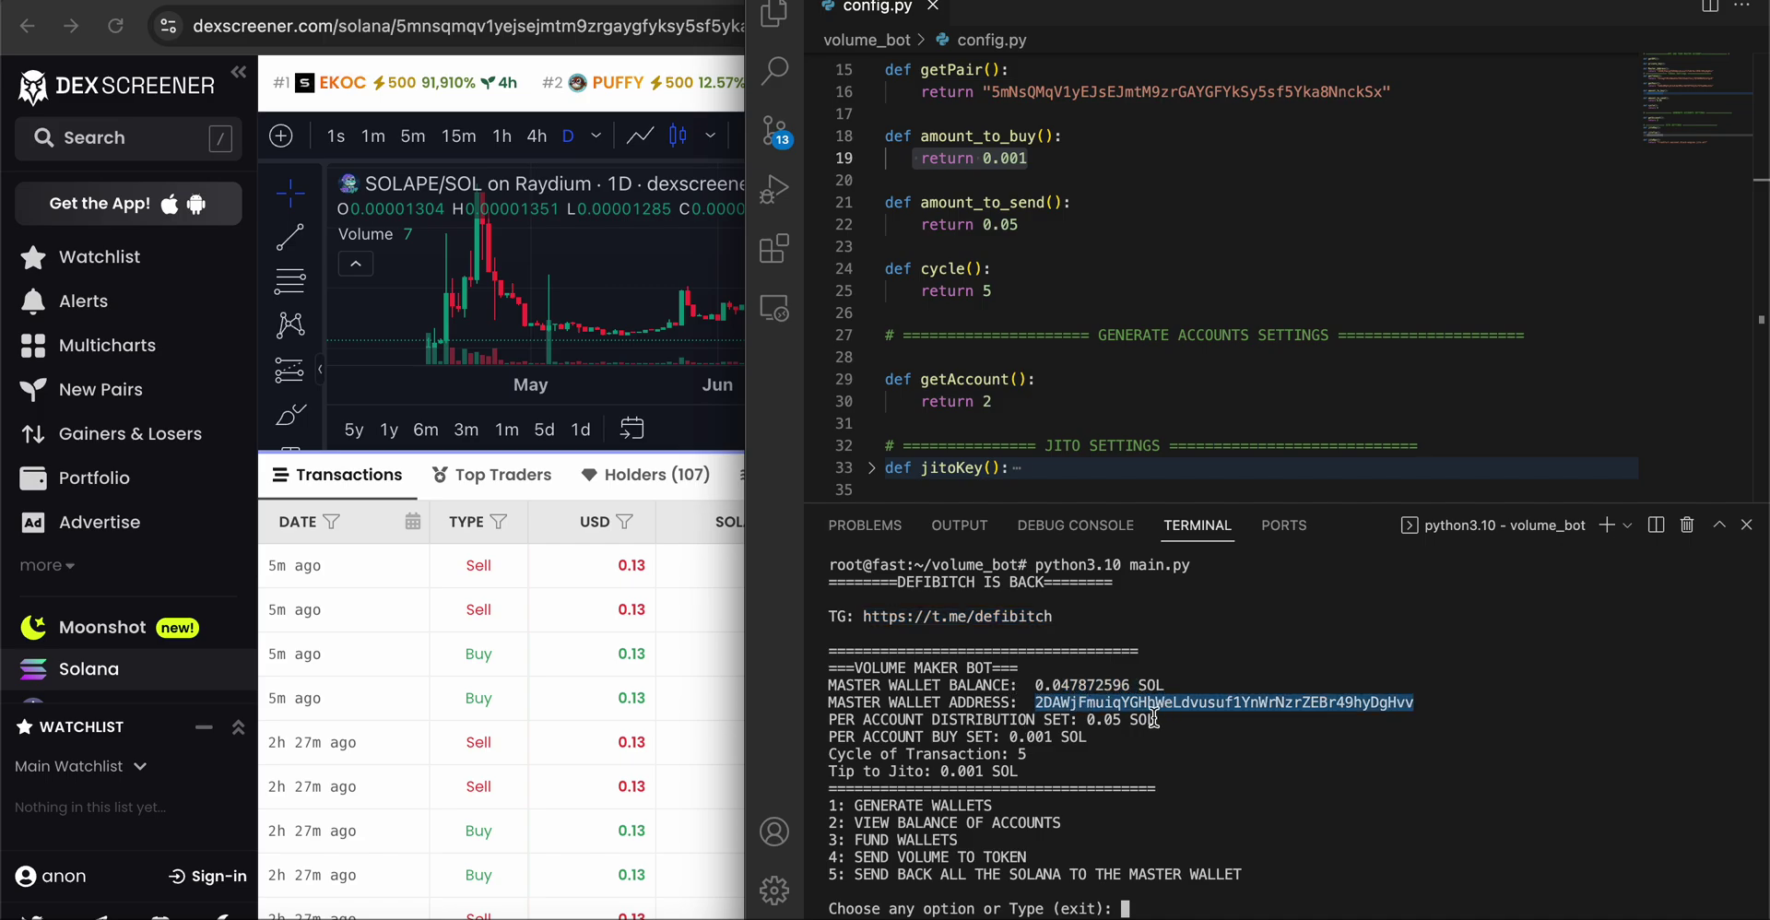
left_click(1085, 727)
left_click_drag(1085, 726, 1151, 725)
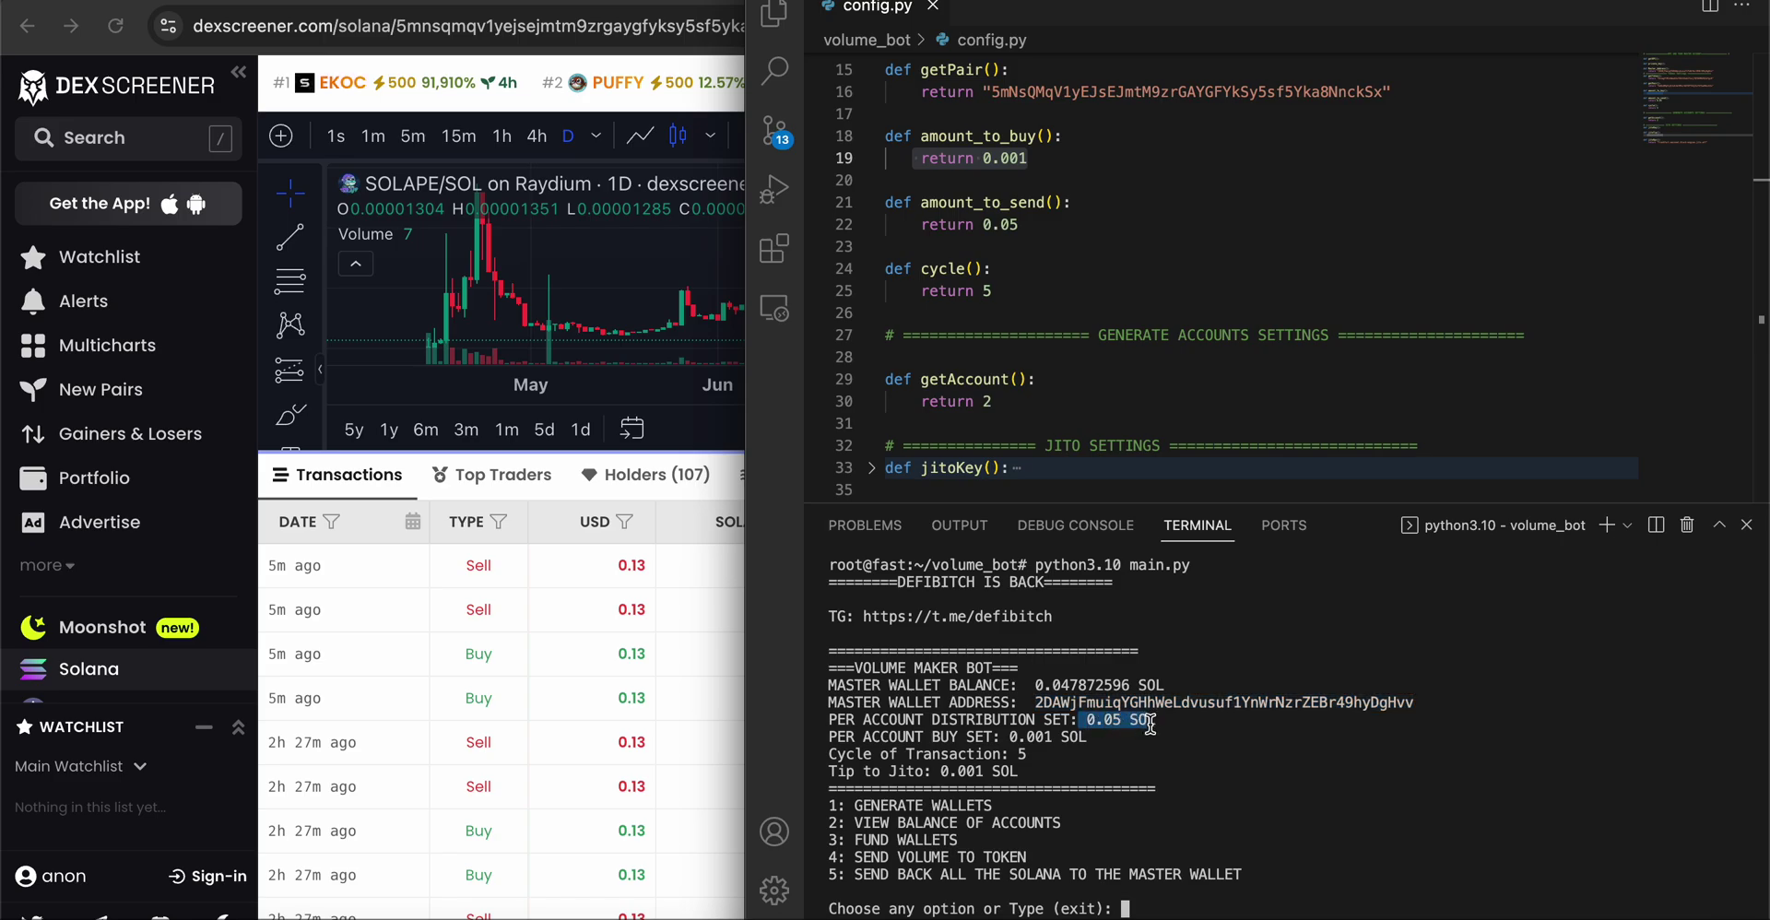
left_click_drag(1018, 738, 985, 756)
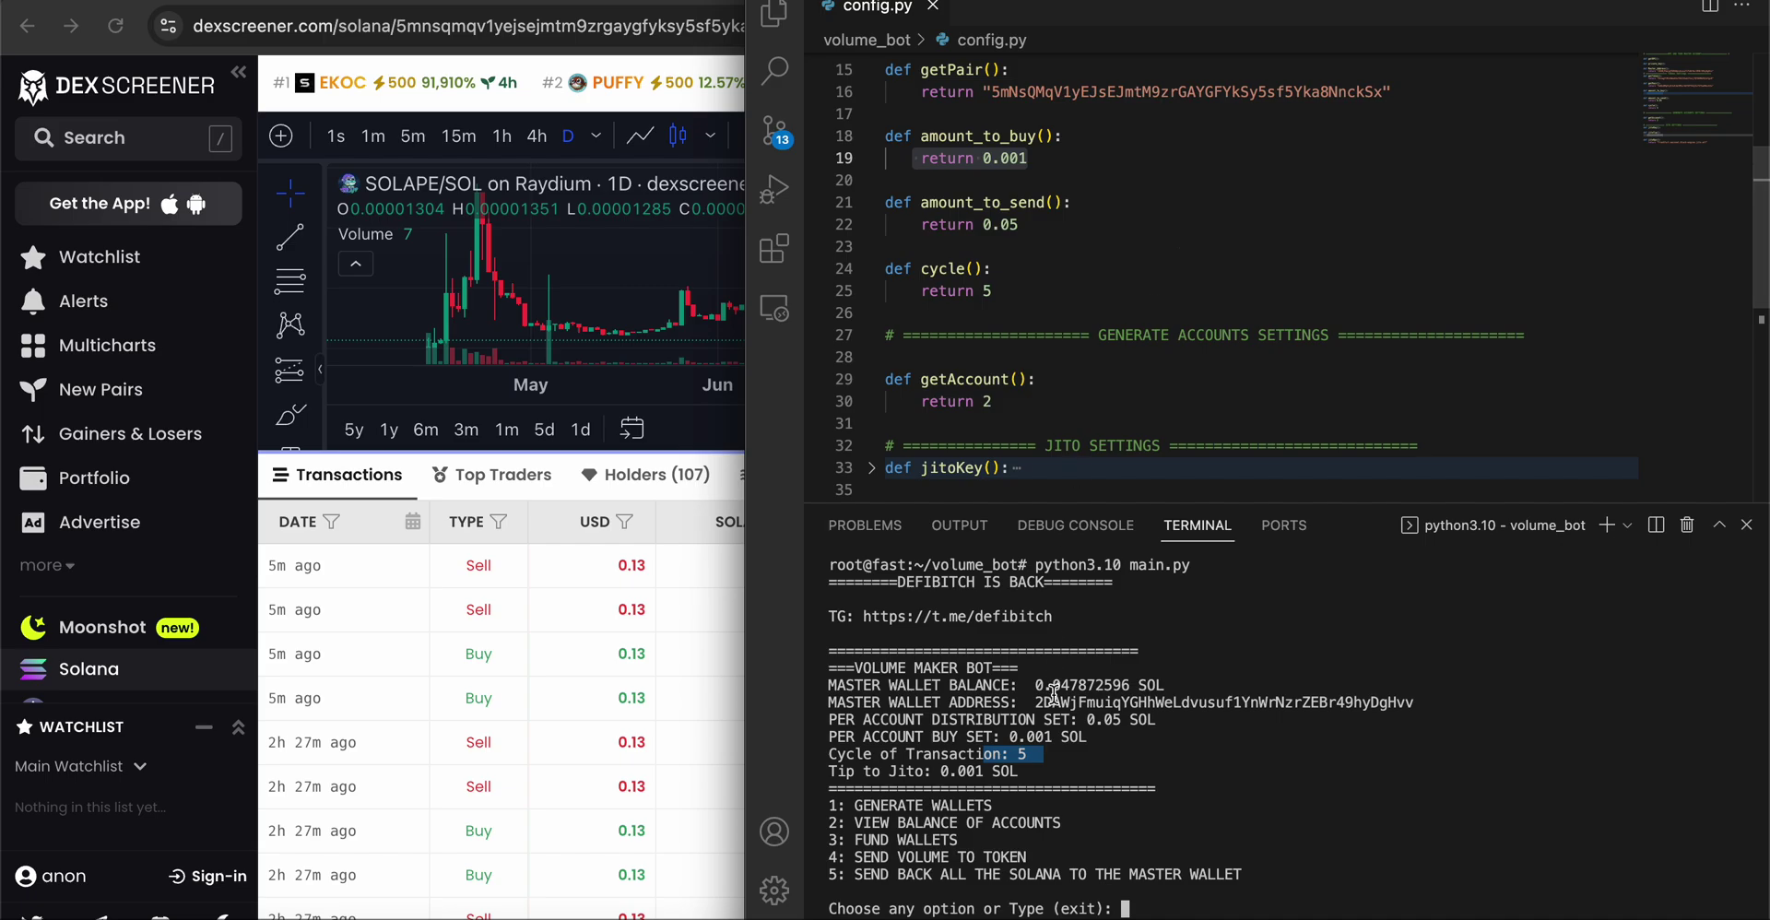
left_click(1240, 850)
left_click_drag(983, 805, 868, 804)
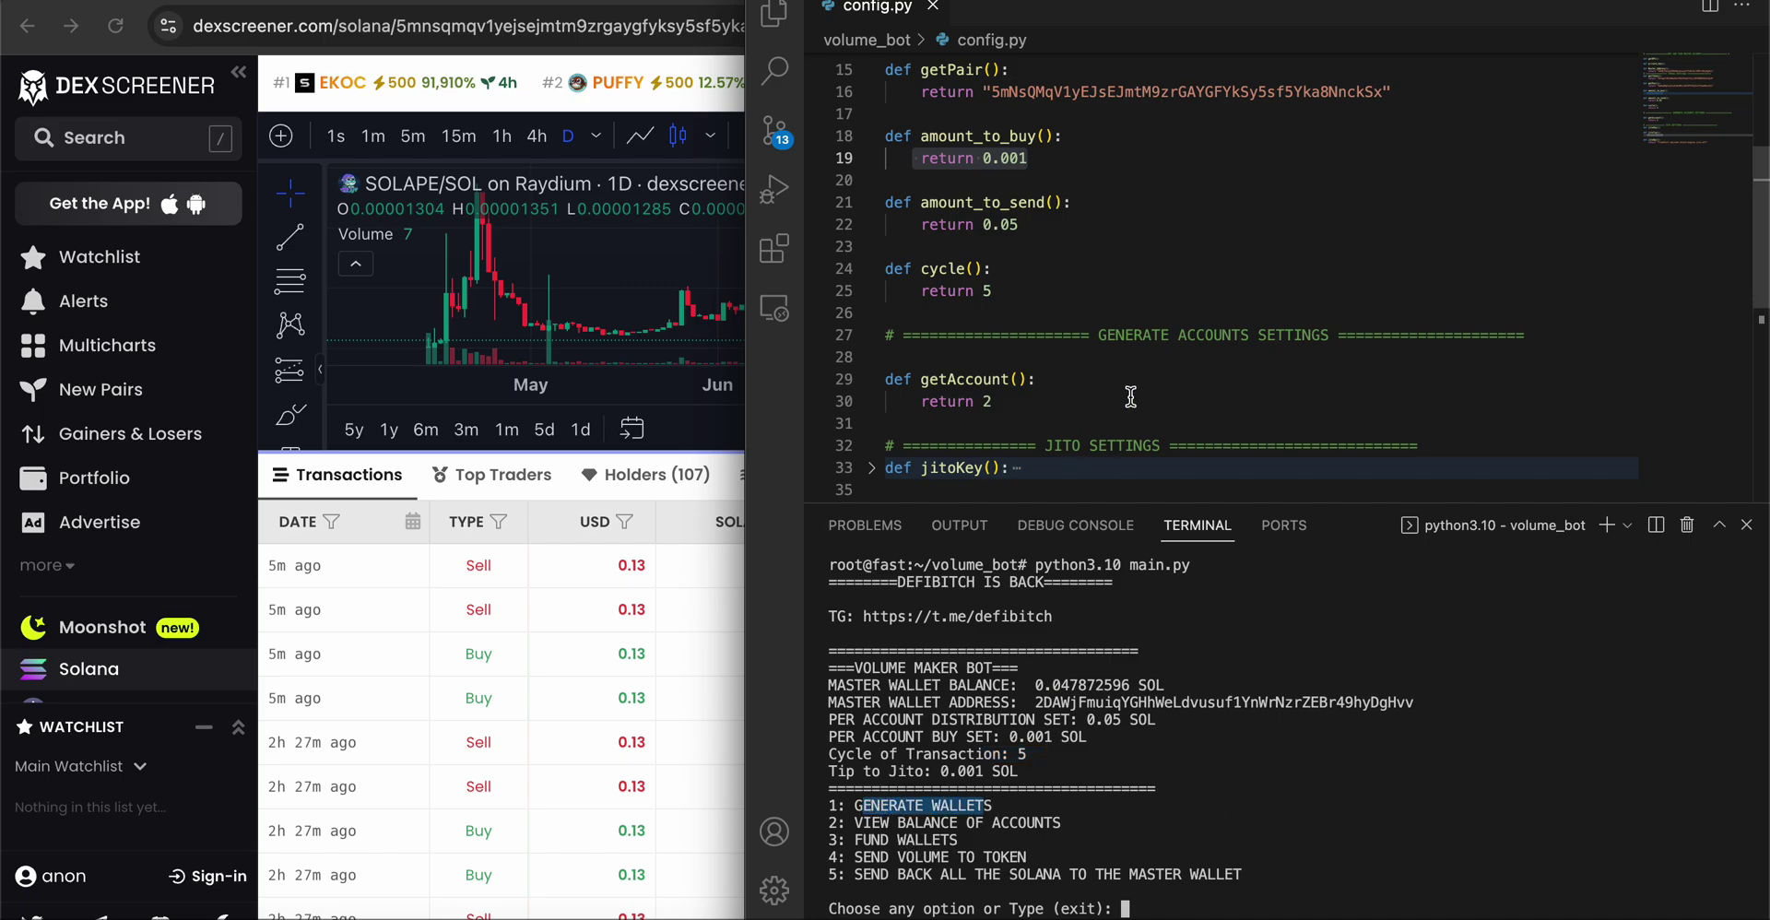
scroll(1131, 396, "down", 3)
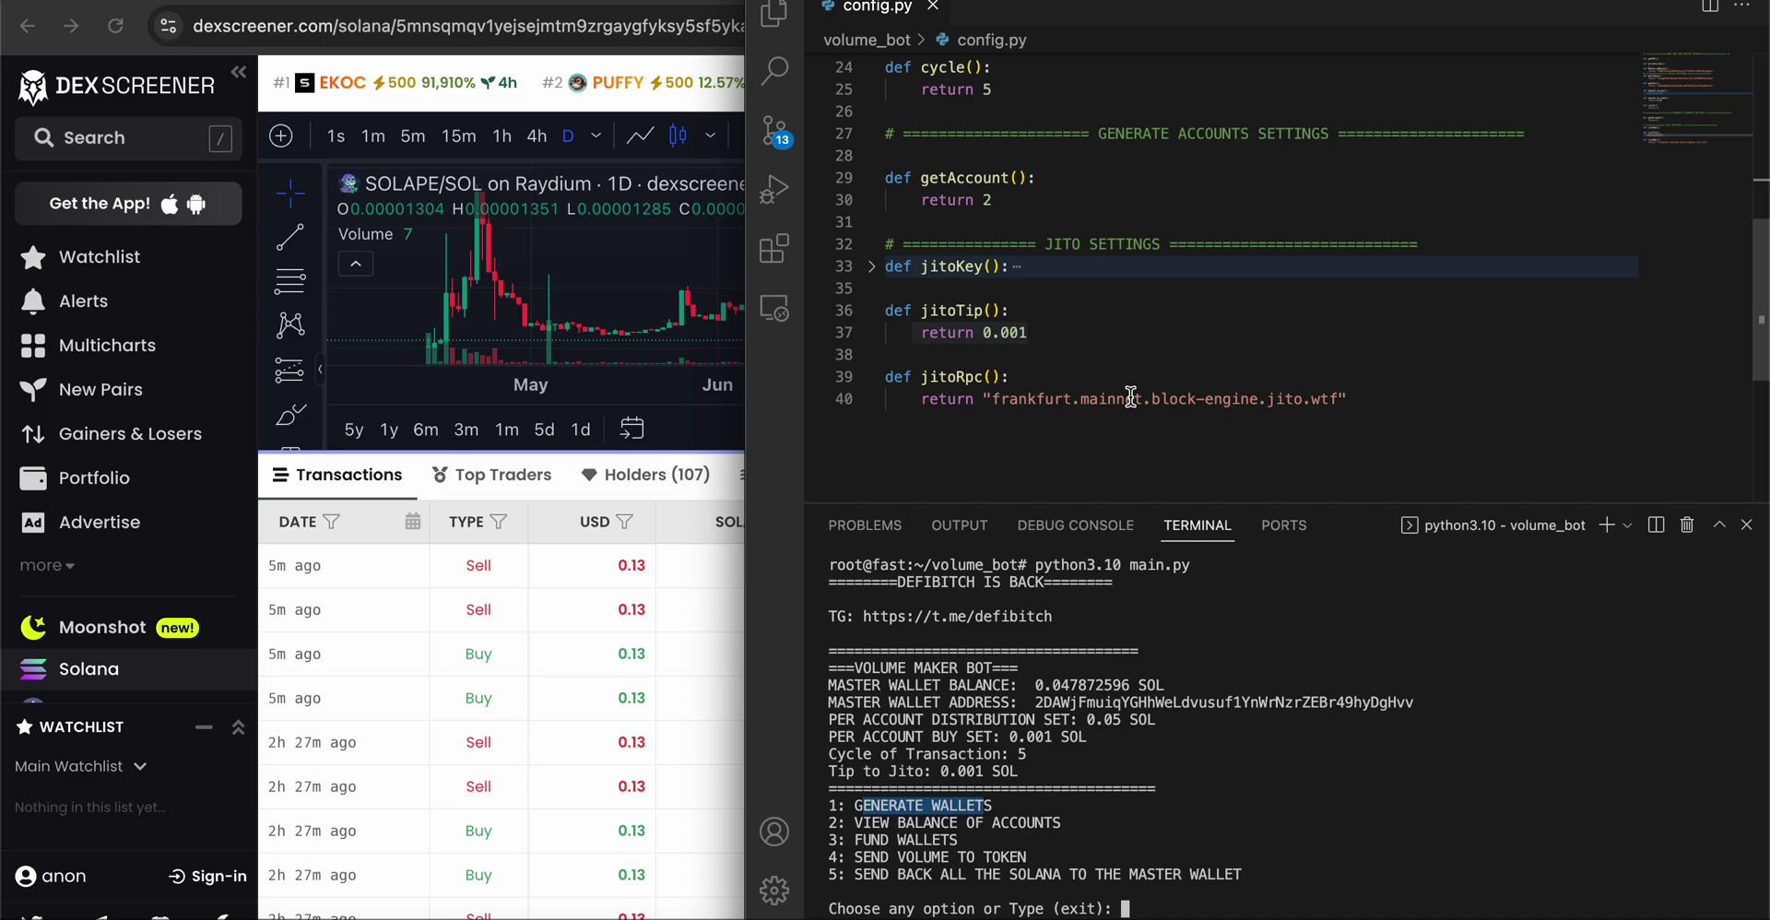
scroll(1090, 341, "up", 3)
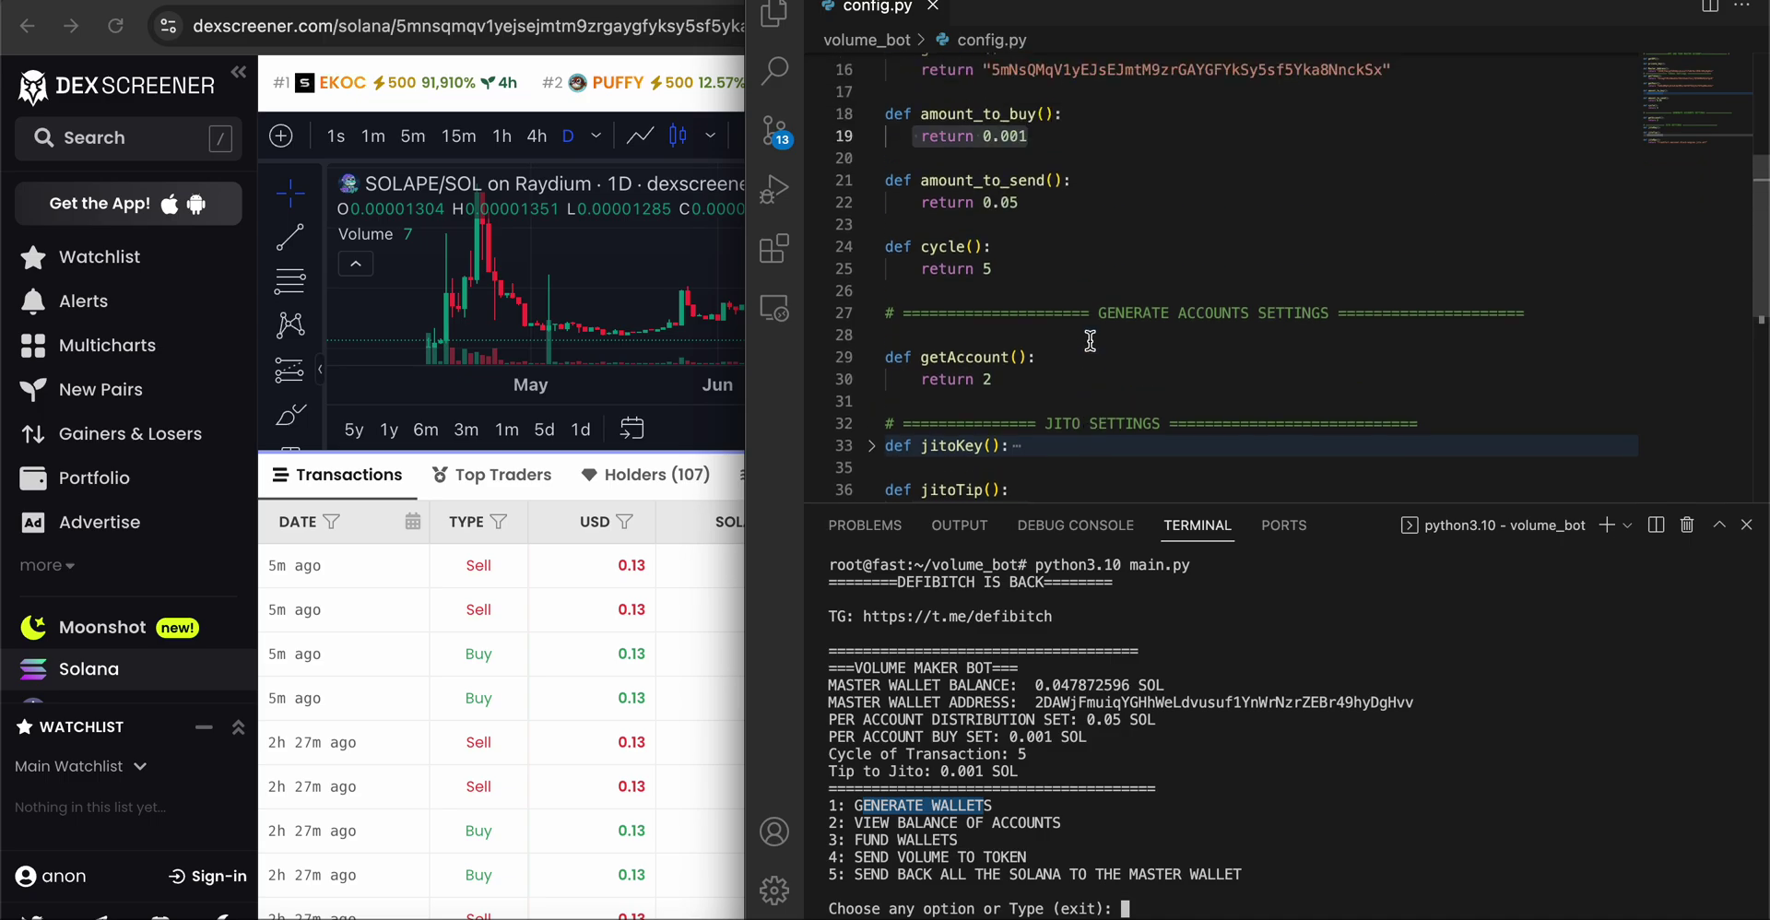
double_click(986, 379)
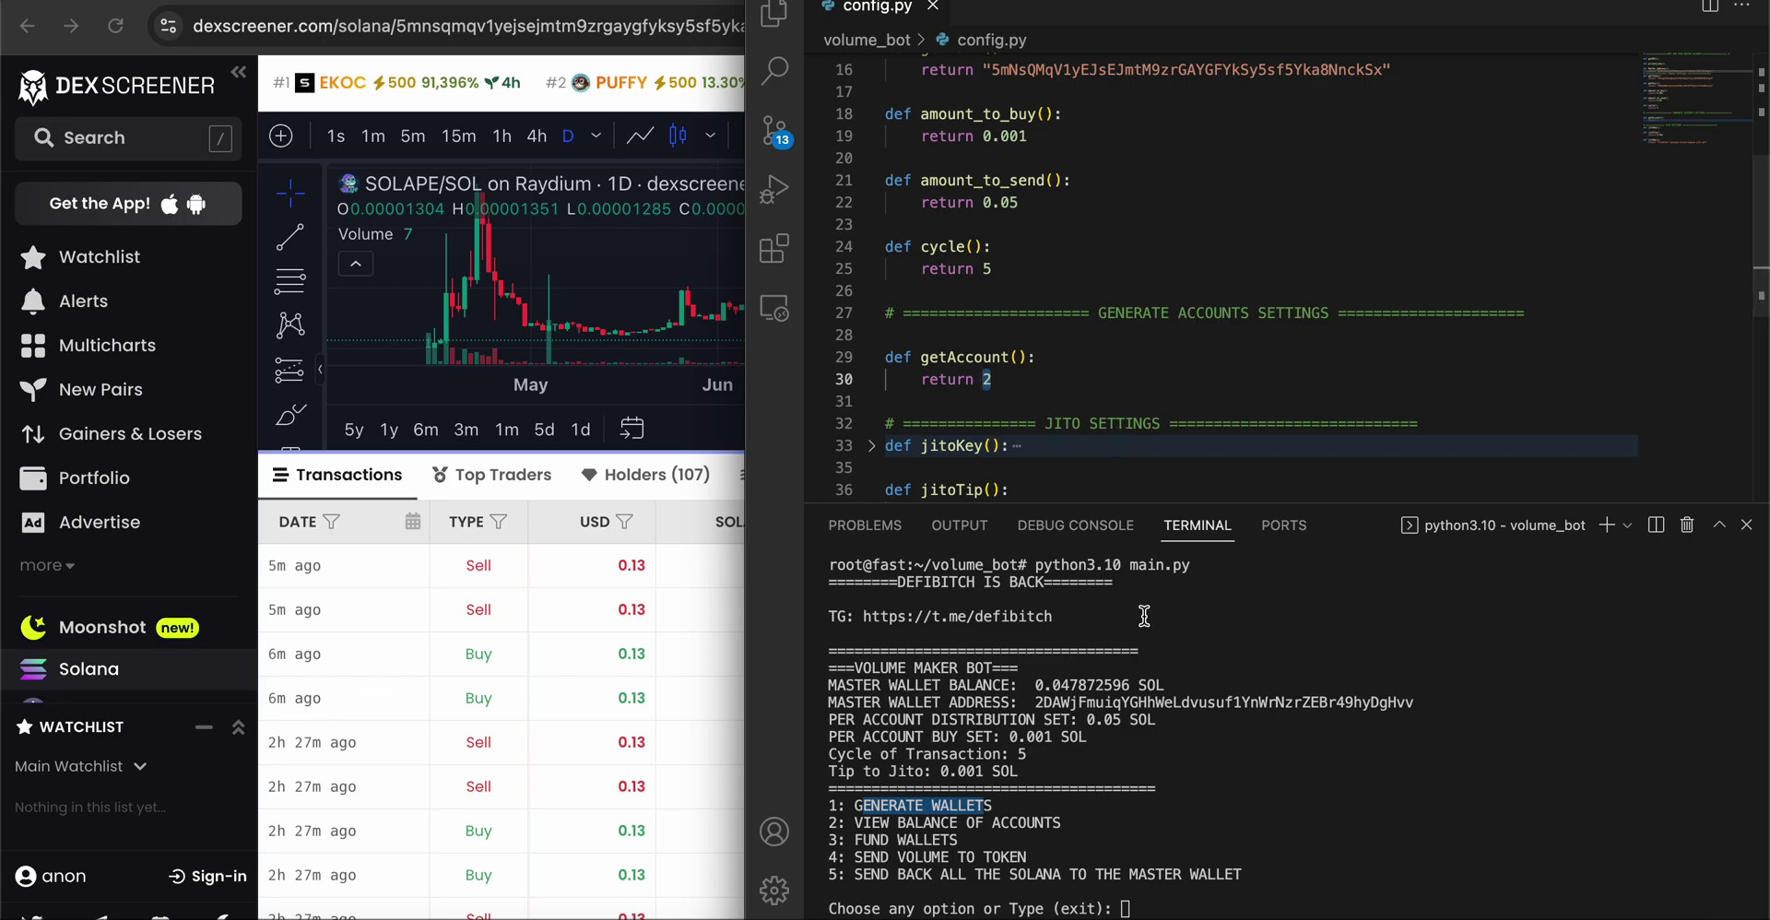
scroll(1193, 462, "down", 2)
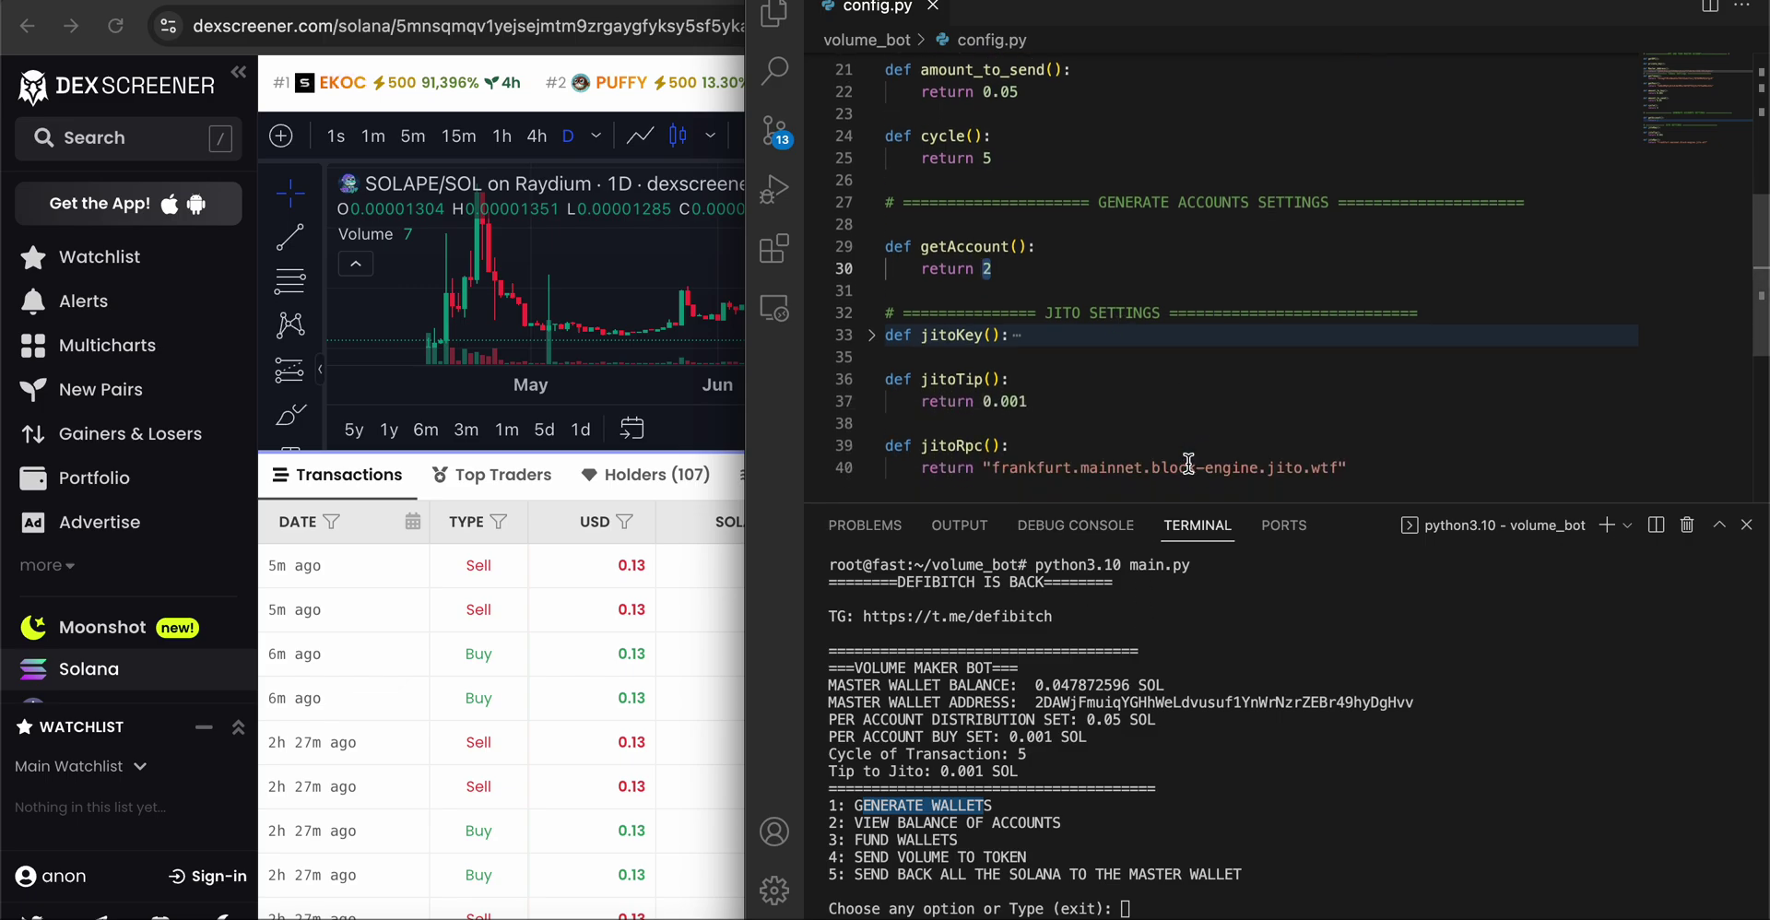
left_click(1107, 826)
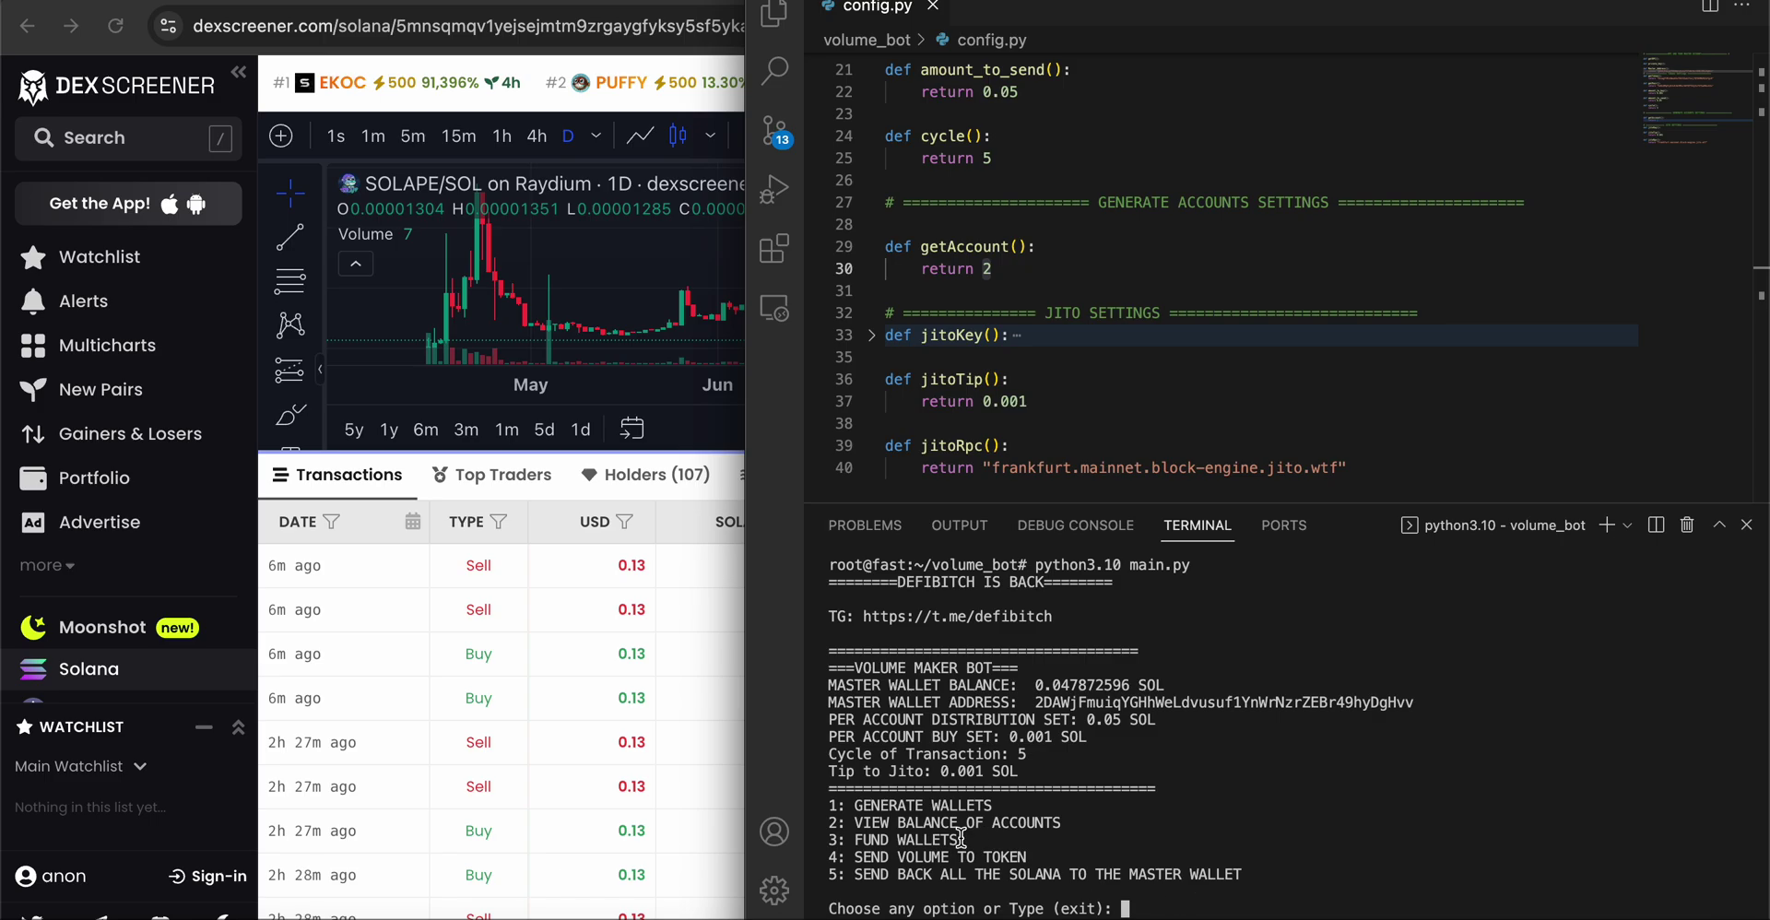
left_click_drag(961, 840, 850, 838)
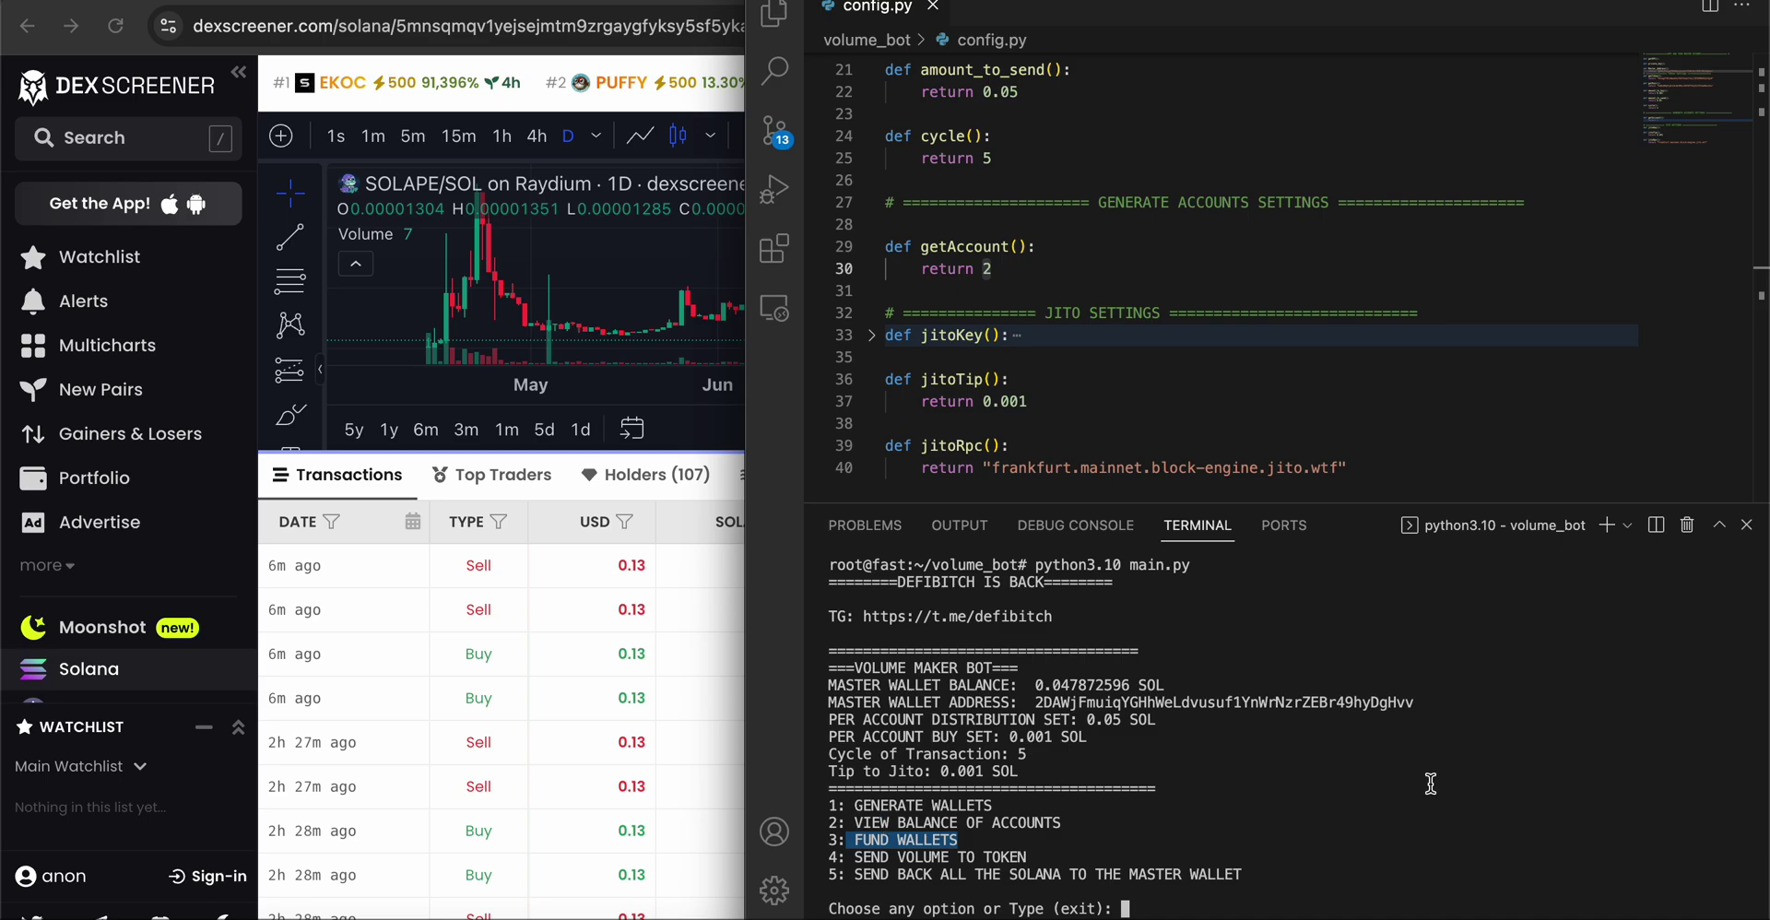
left_click(1238, 876)
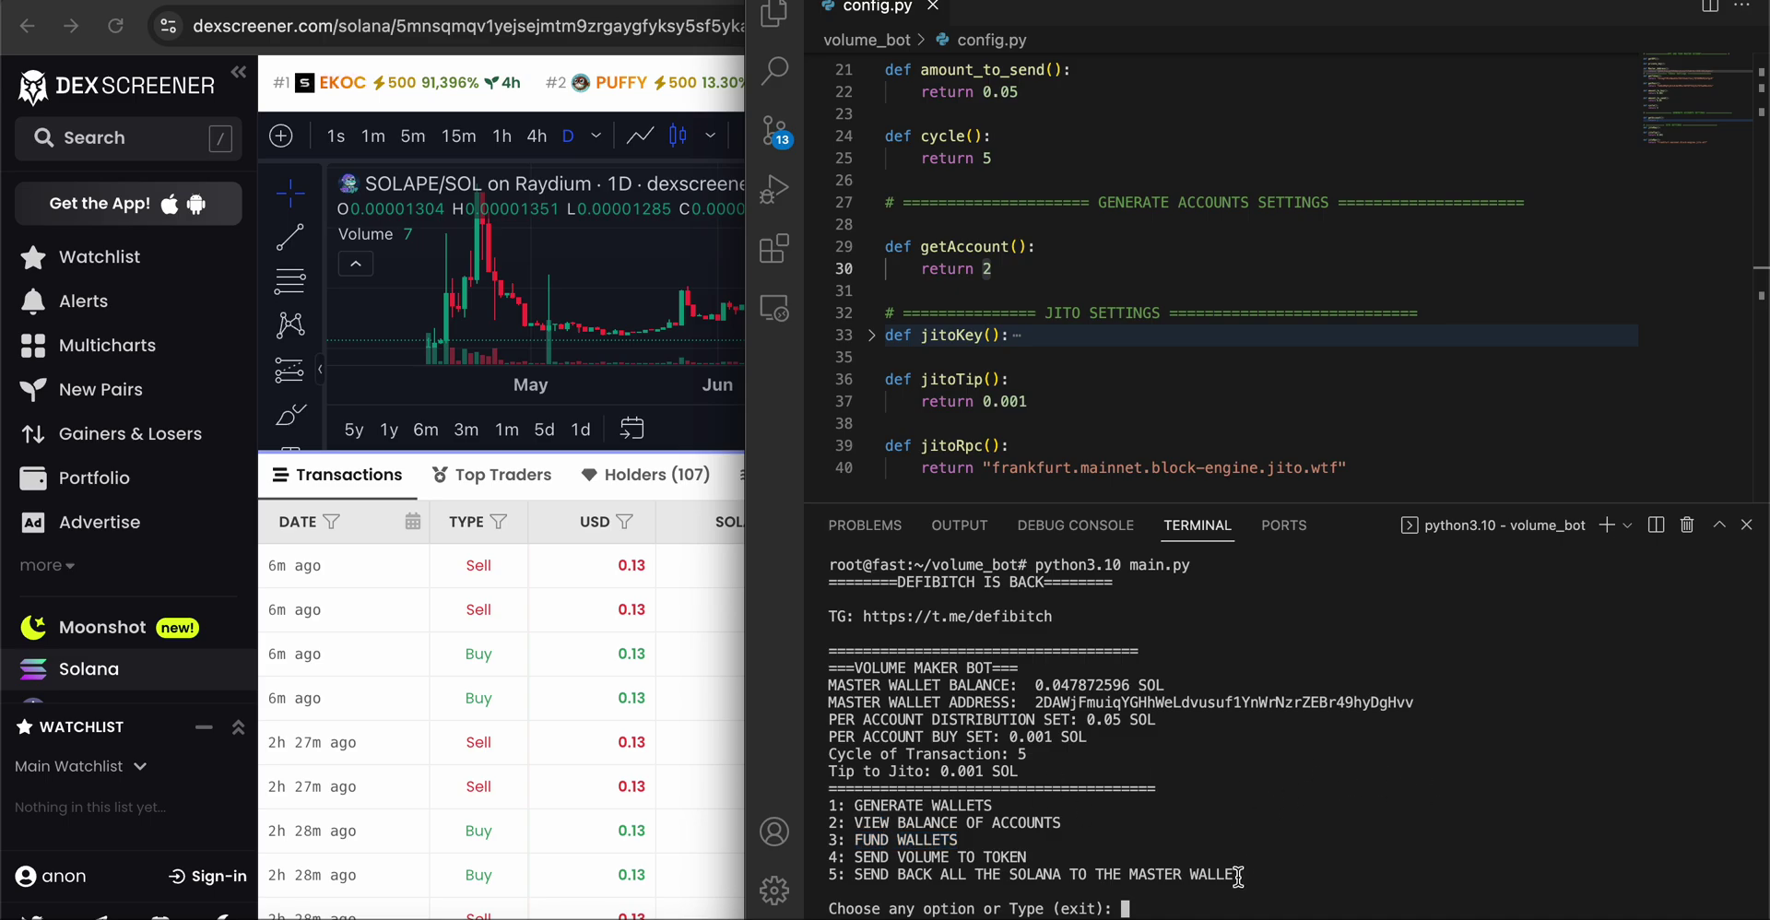
- Choose option 2 to list both wallets' ~0.0459 SOL balances and copy the wallet lines
type("2")
key("Return")
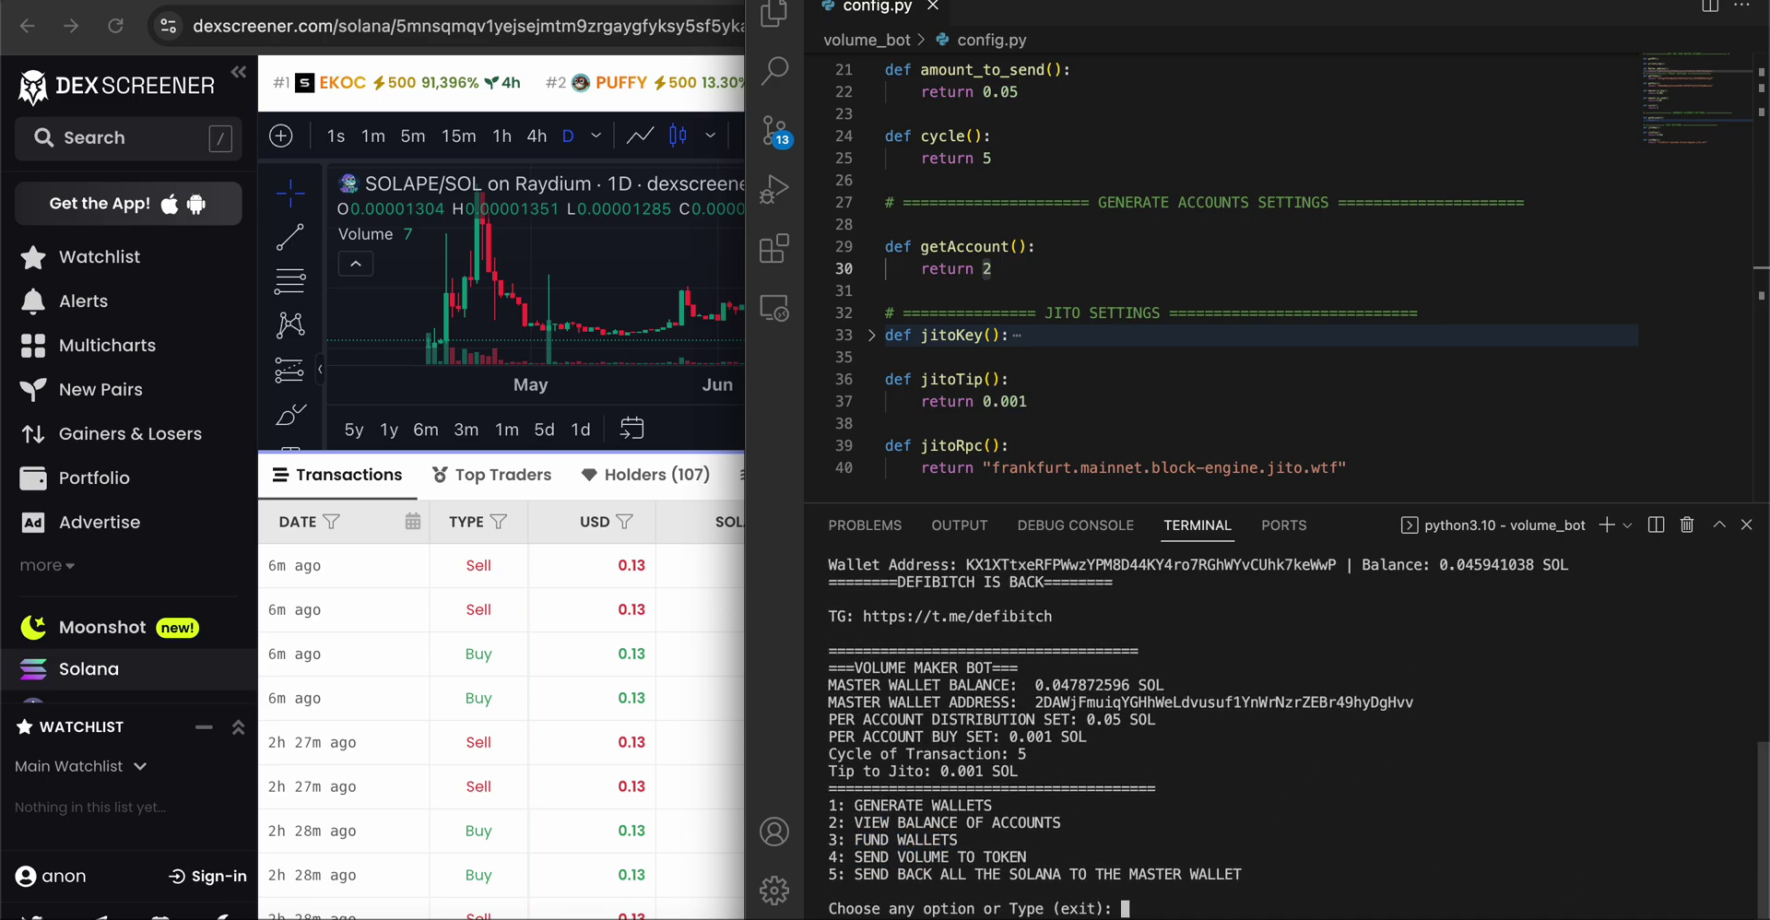
scroll(1388, 768, "up", 3)
left_click_drag(1565, 703, 828, 685)
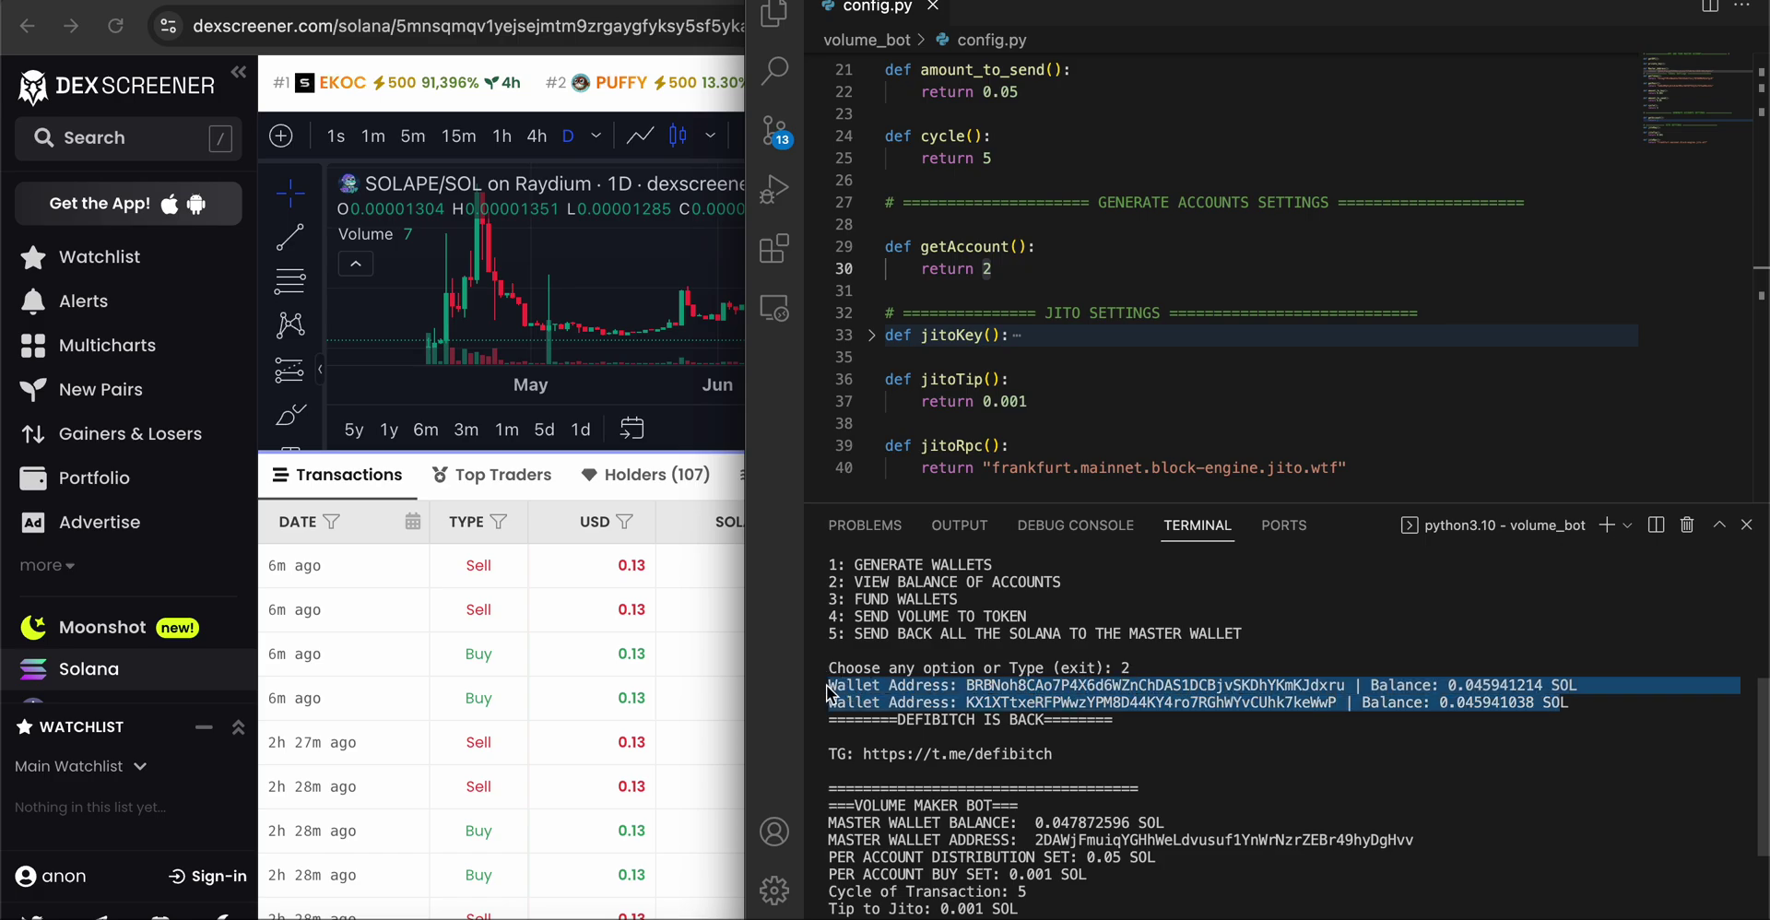
key("super+c")
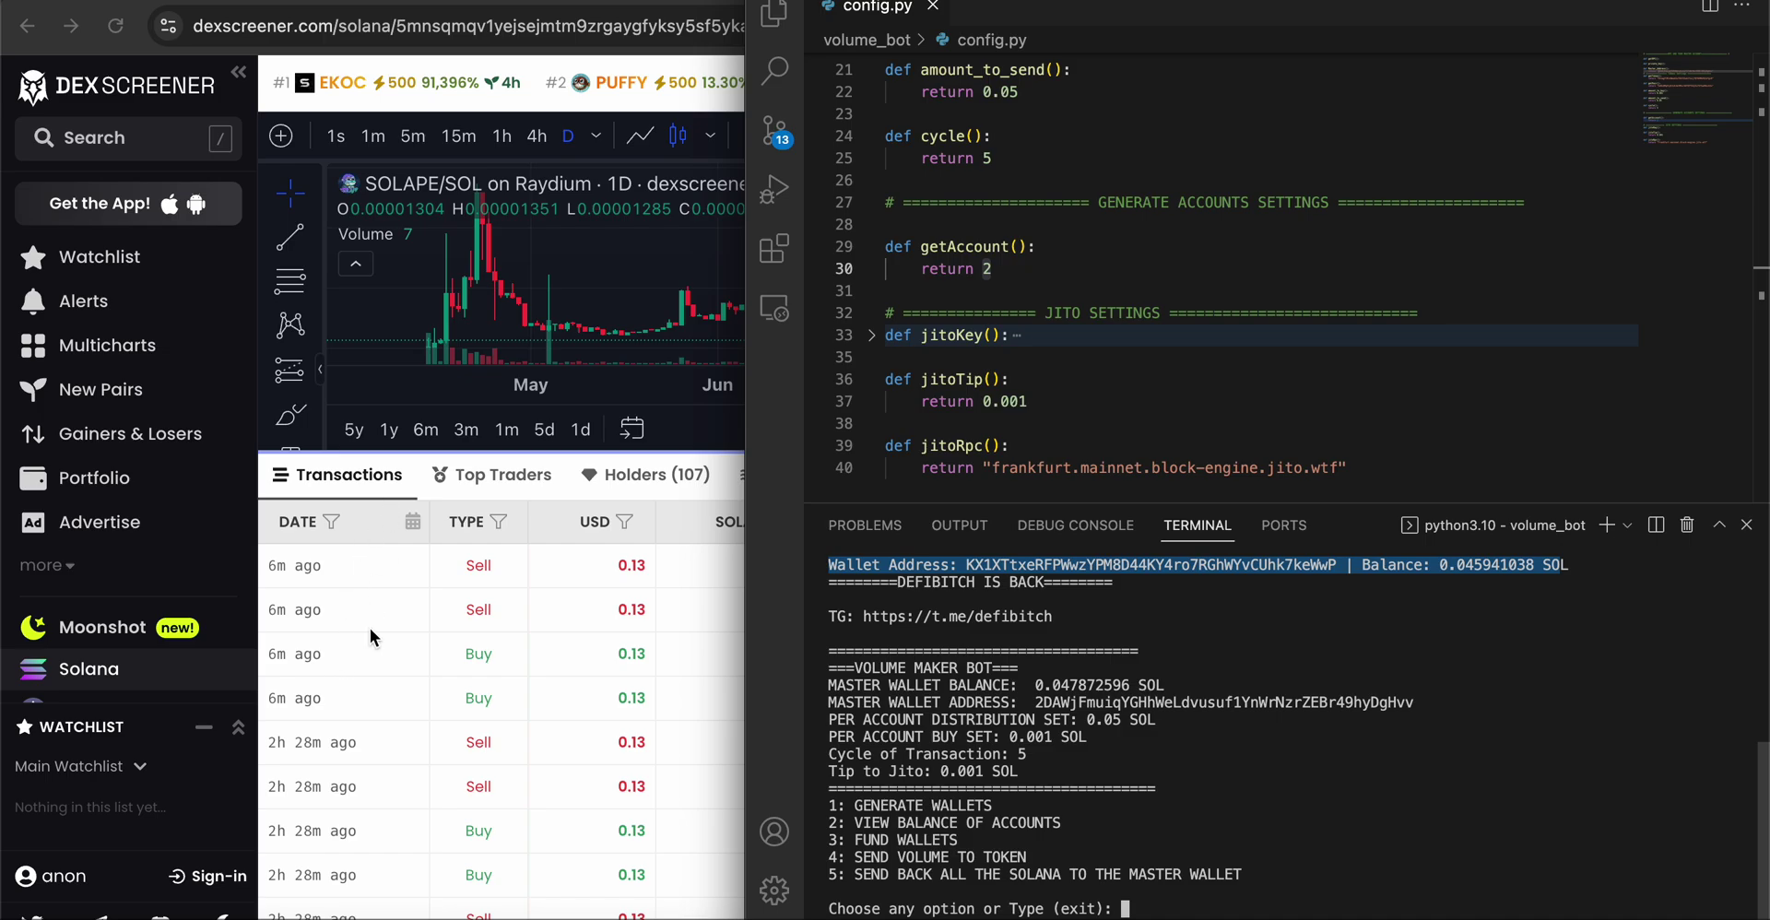
left_click(1229, 803)
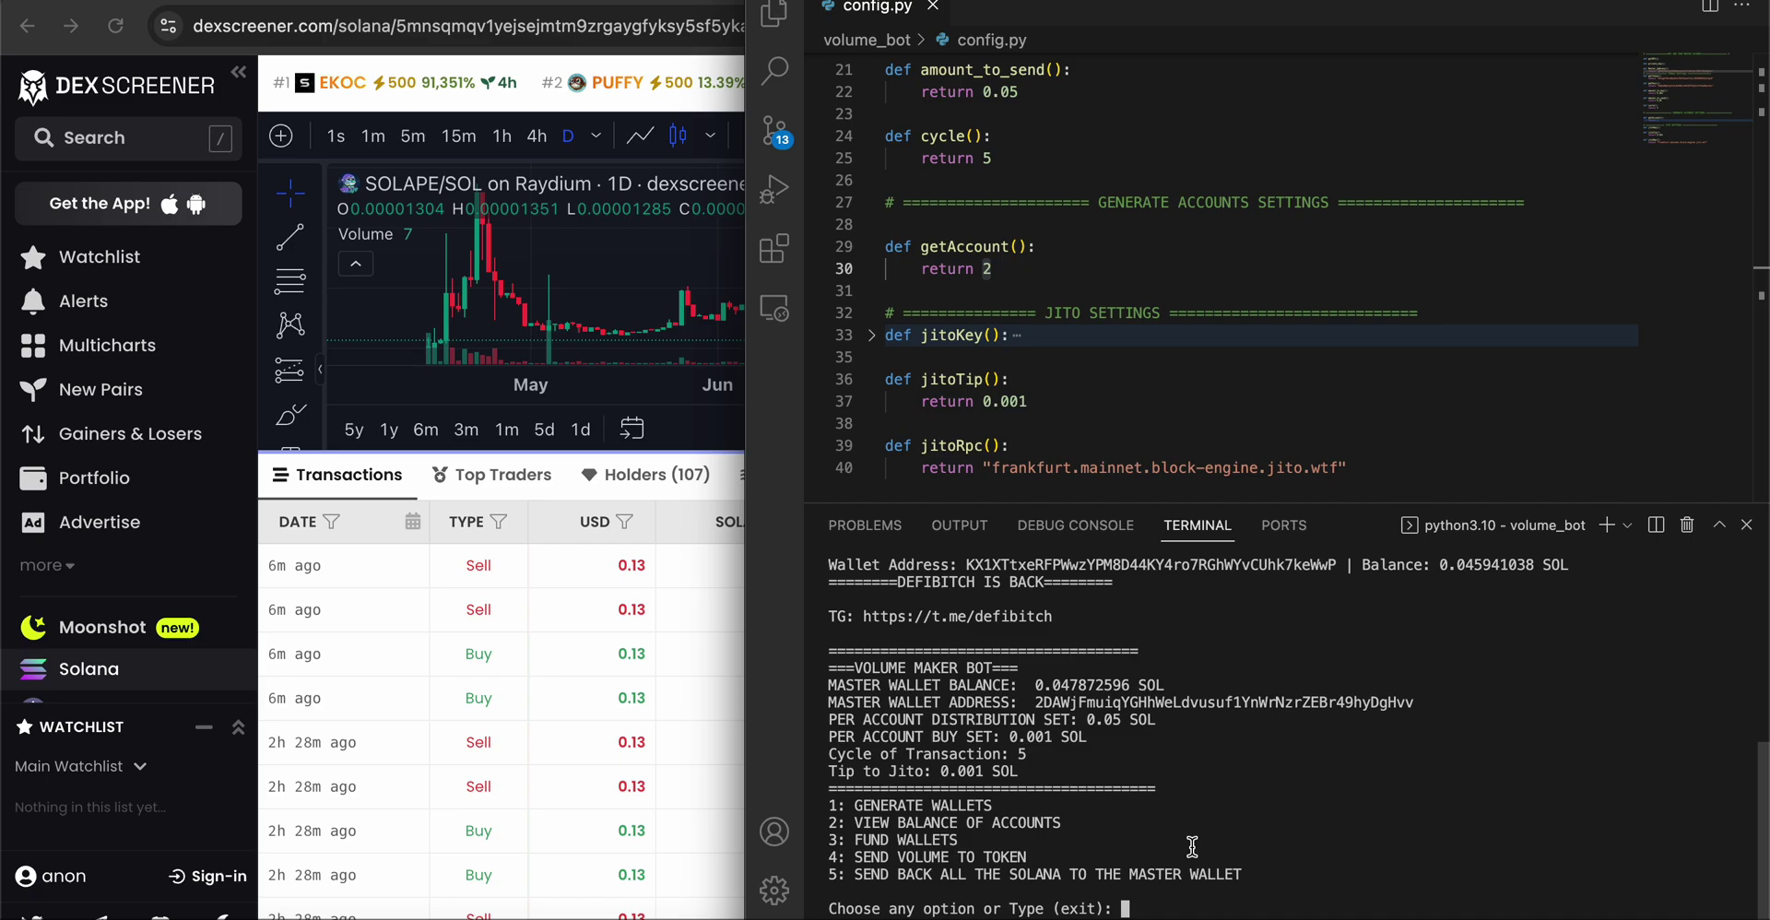
- Run option 4 to trade SOLAPE for the 5 configured cycles until VOLUME SENT
type("4")
key("Return")
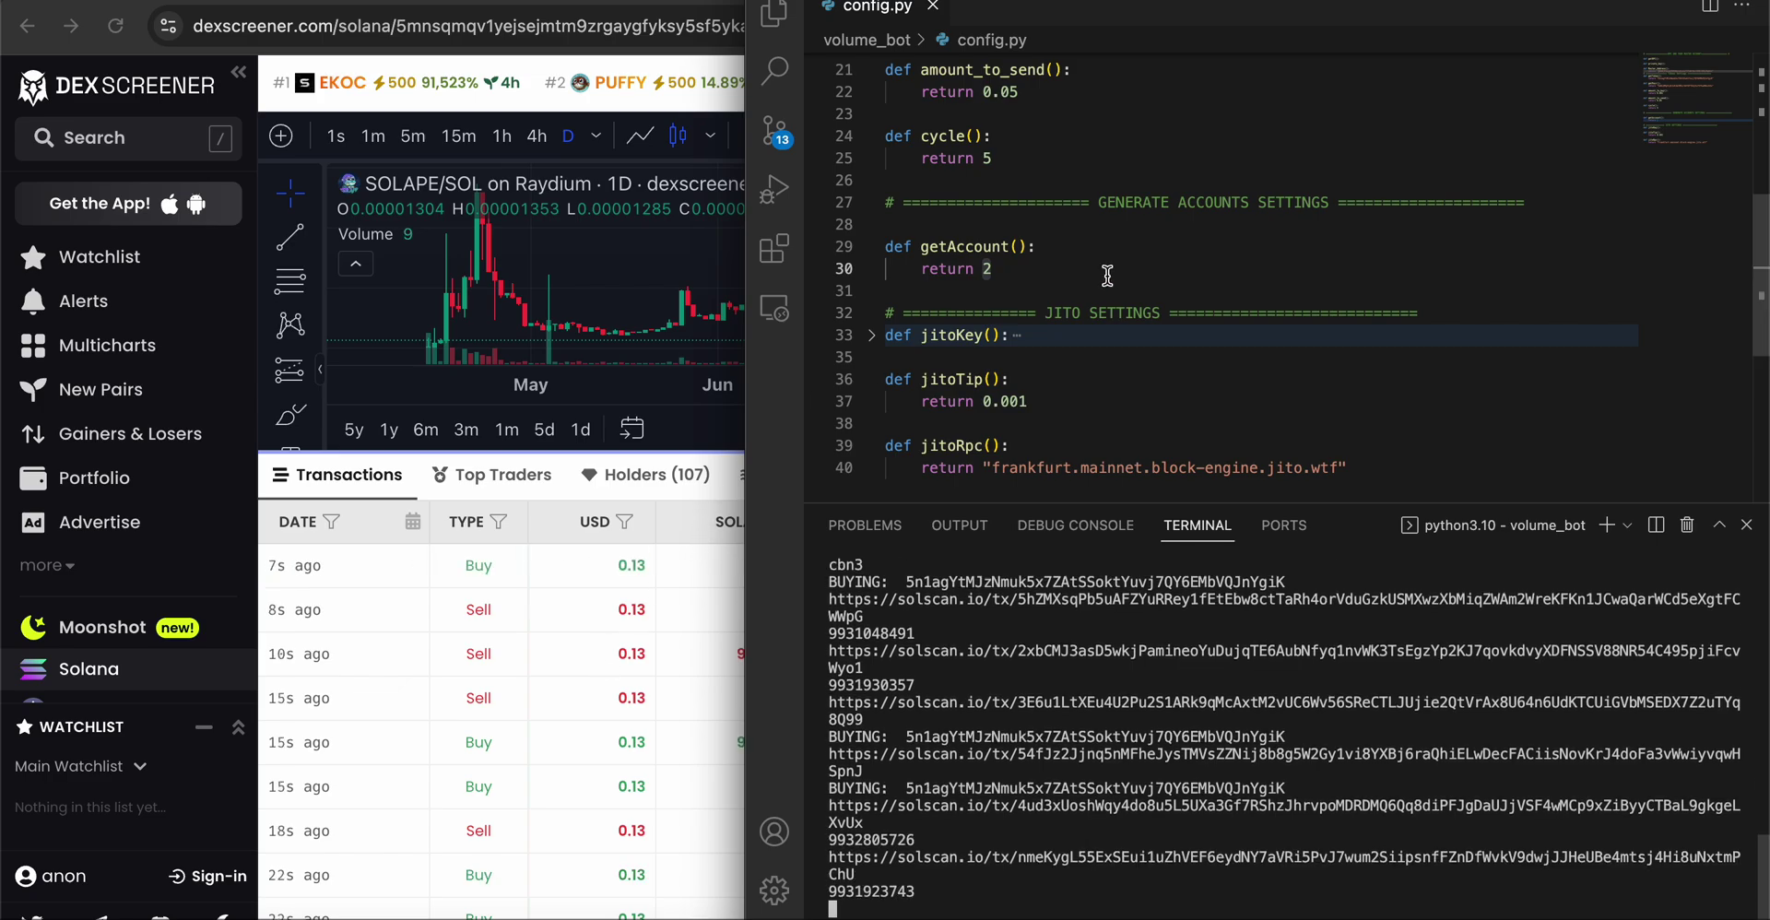
scroll(1107, 276, "down", 3)
scroll(1108, 277, "up", 6)
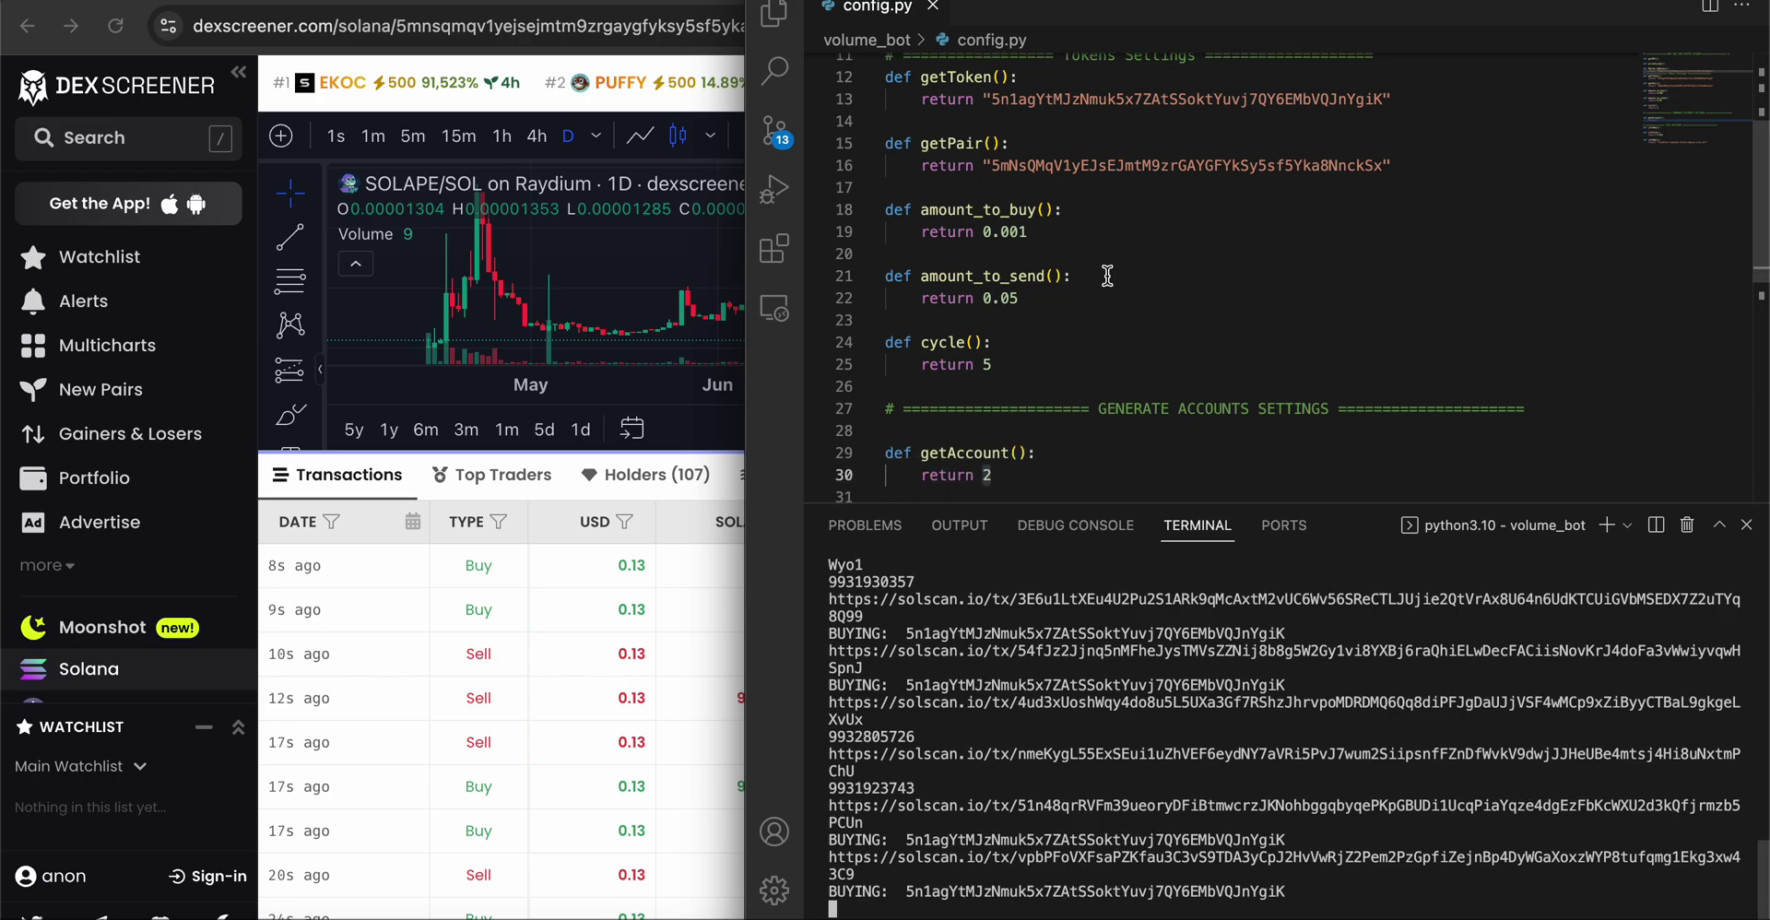
left_click_drag(1009, 365, 868, 335)
left_click(1132, 382)
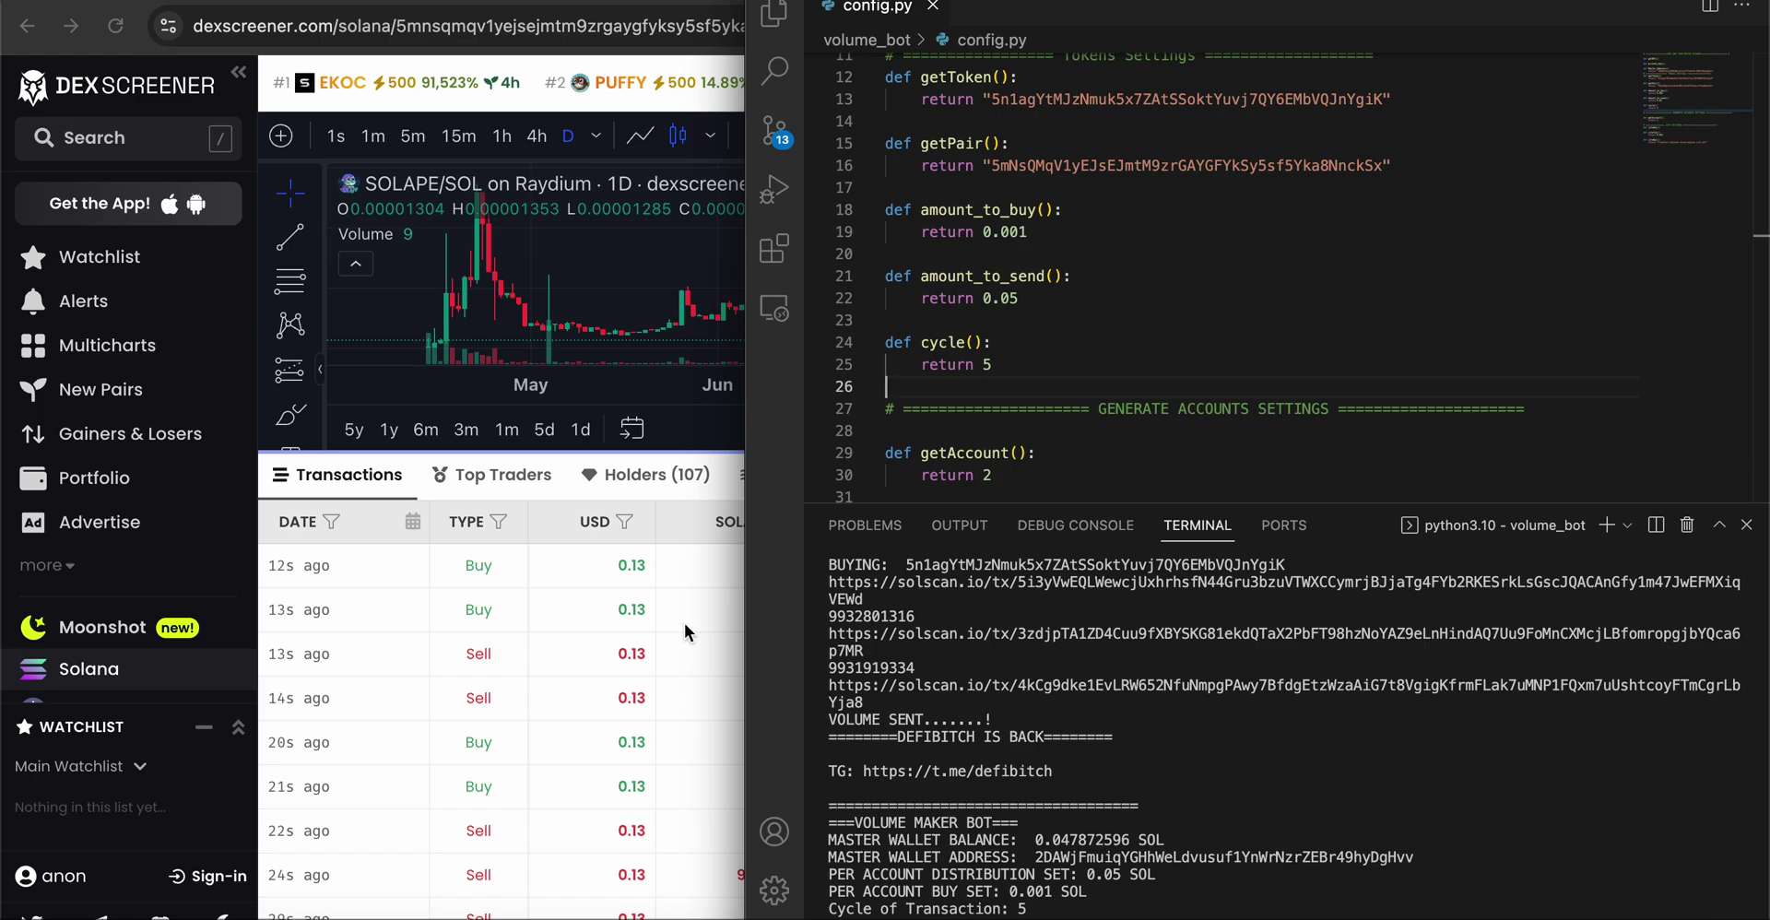
left_click(557, 634)
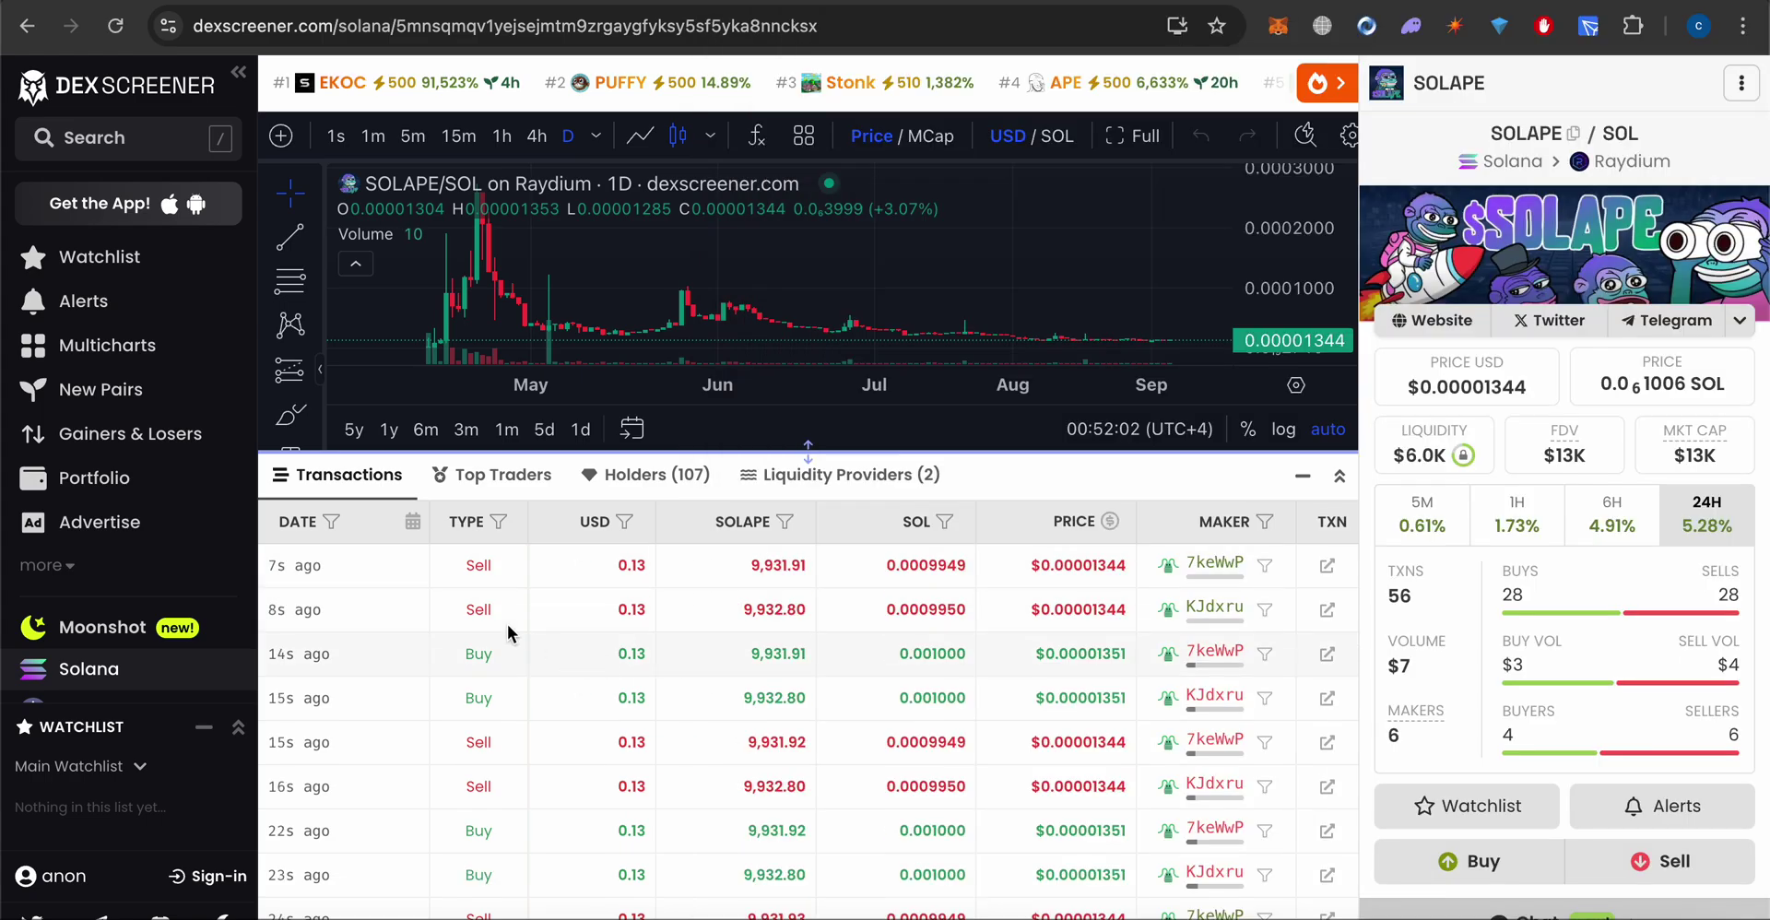
scroll(362, 678, "down", 2)
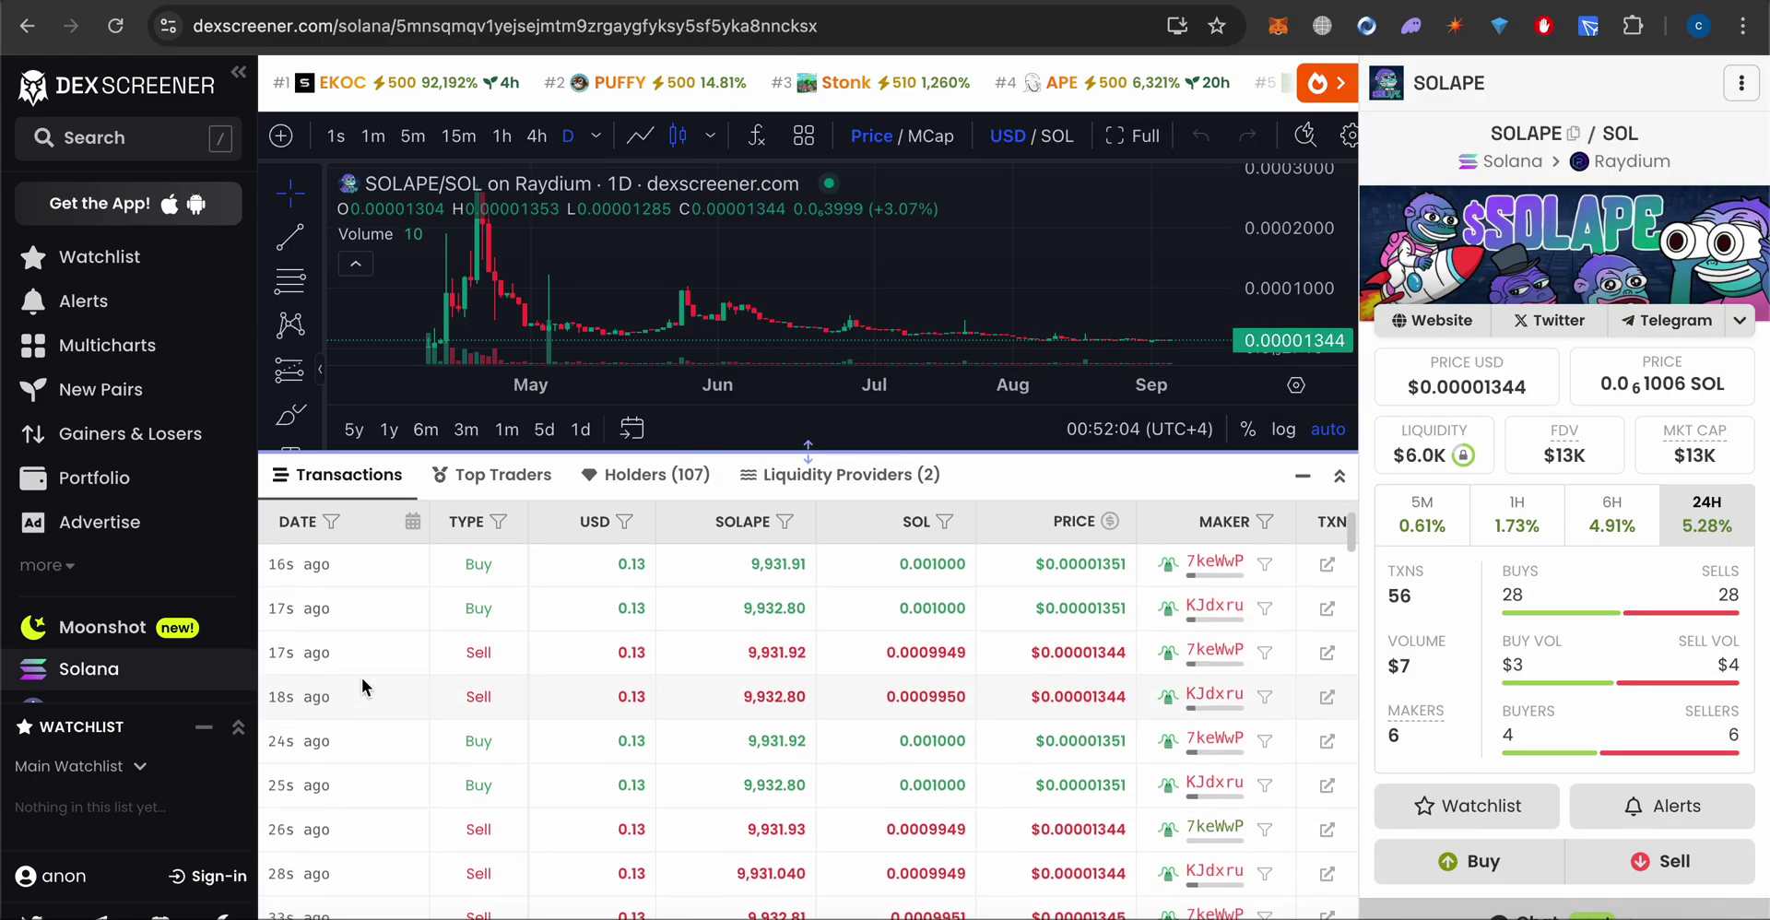
scroll(361, 678, "down", 5)
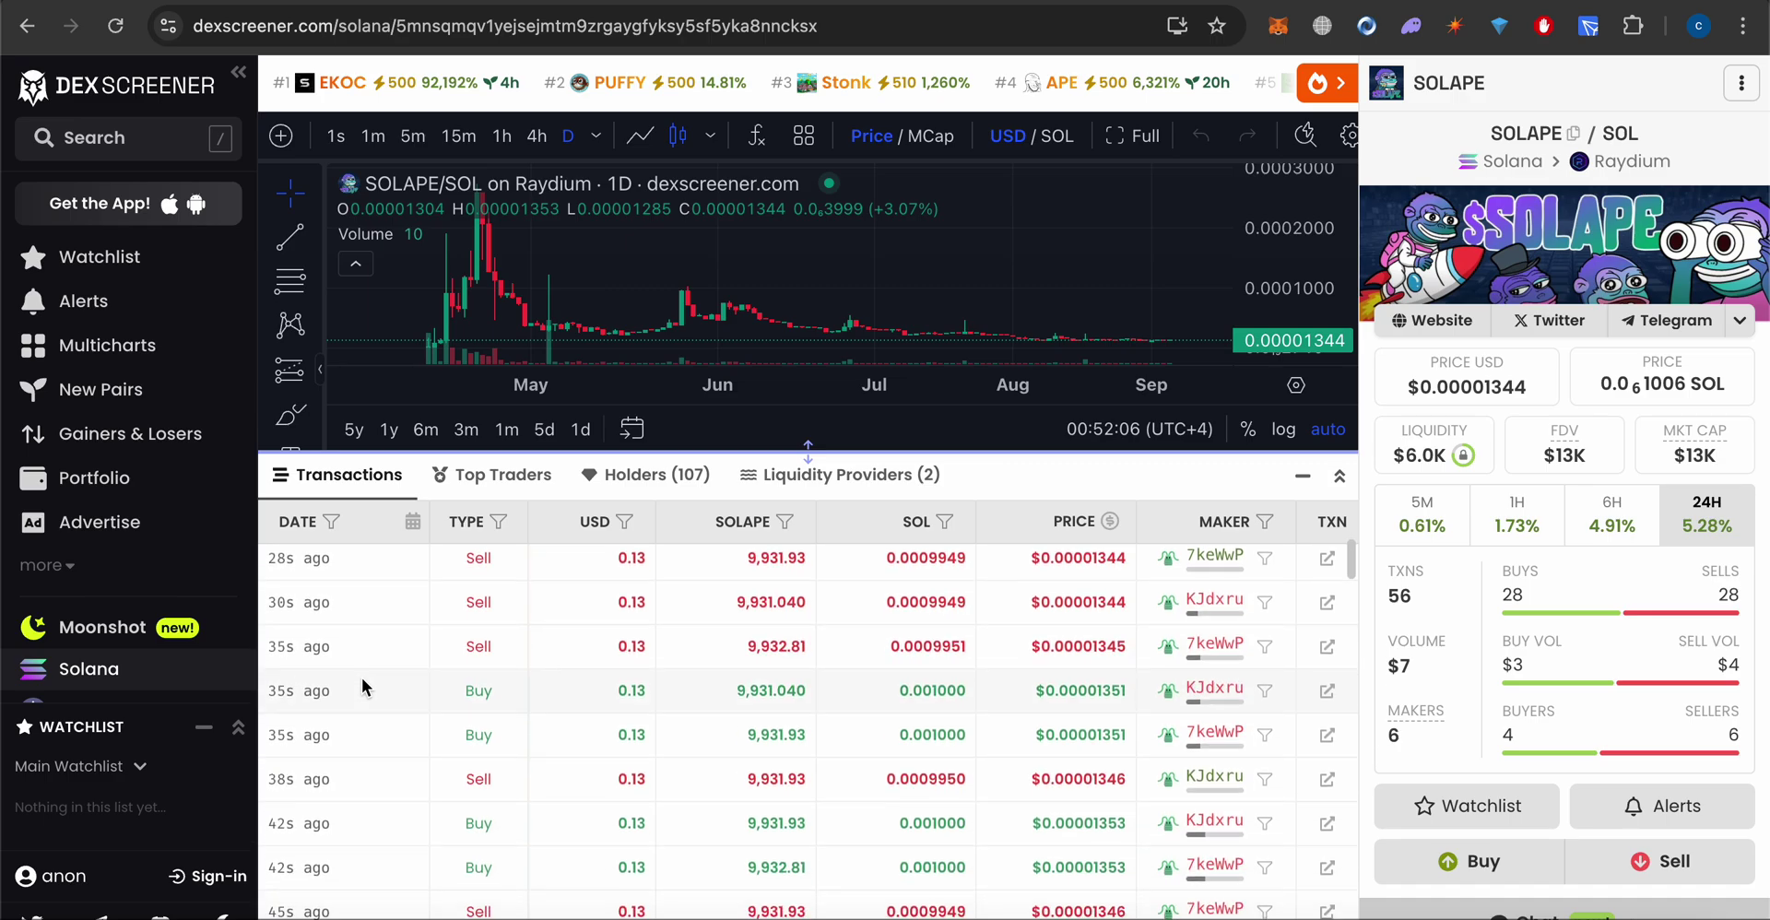
scroll(361, 678, "down", 2)
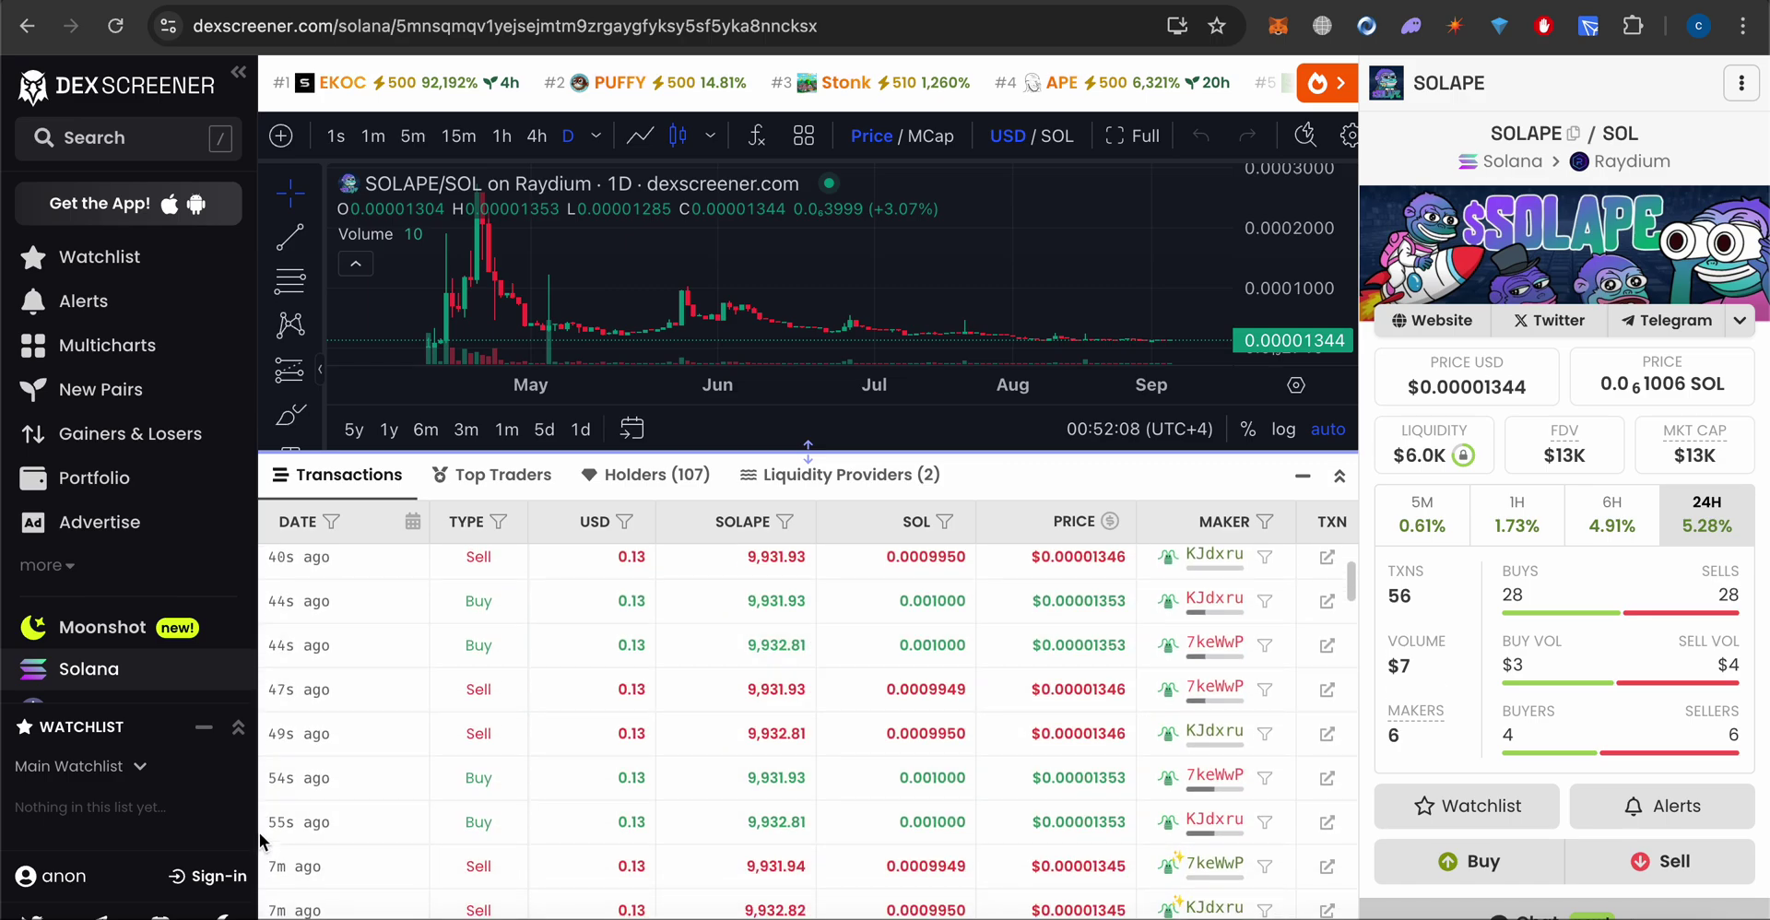
scroll(363, 815, "up", 2)
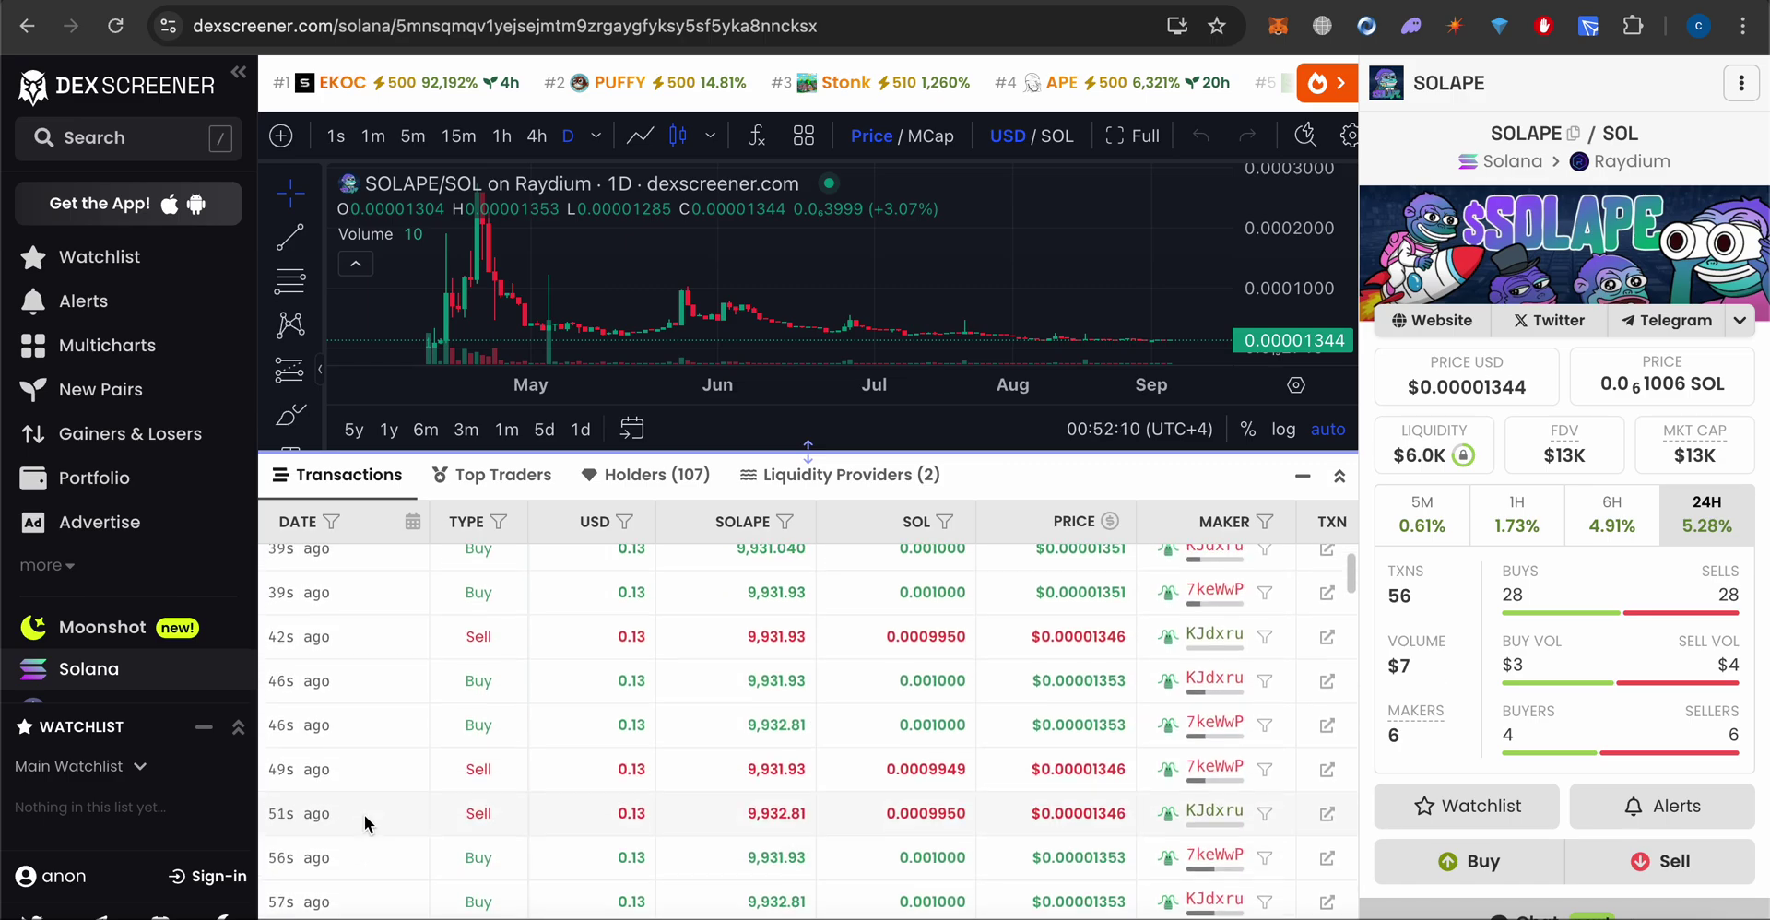
scroll(363, 815, "up", 5)
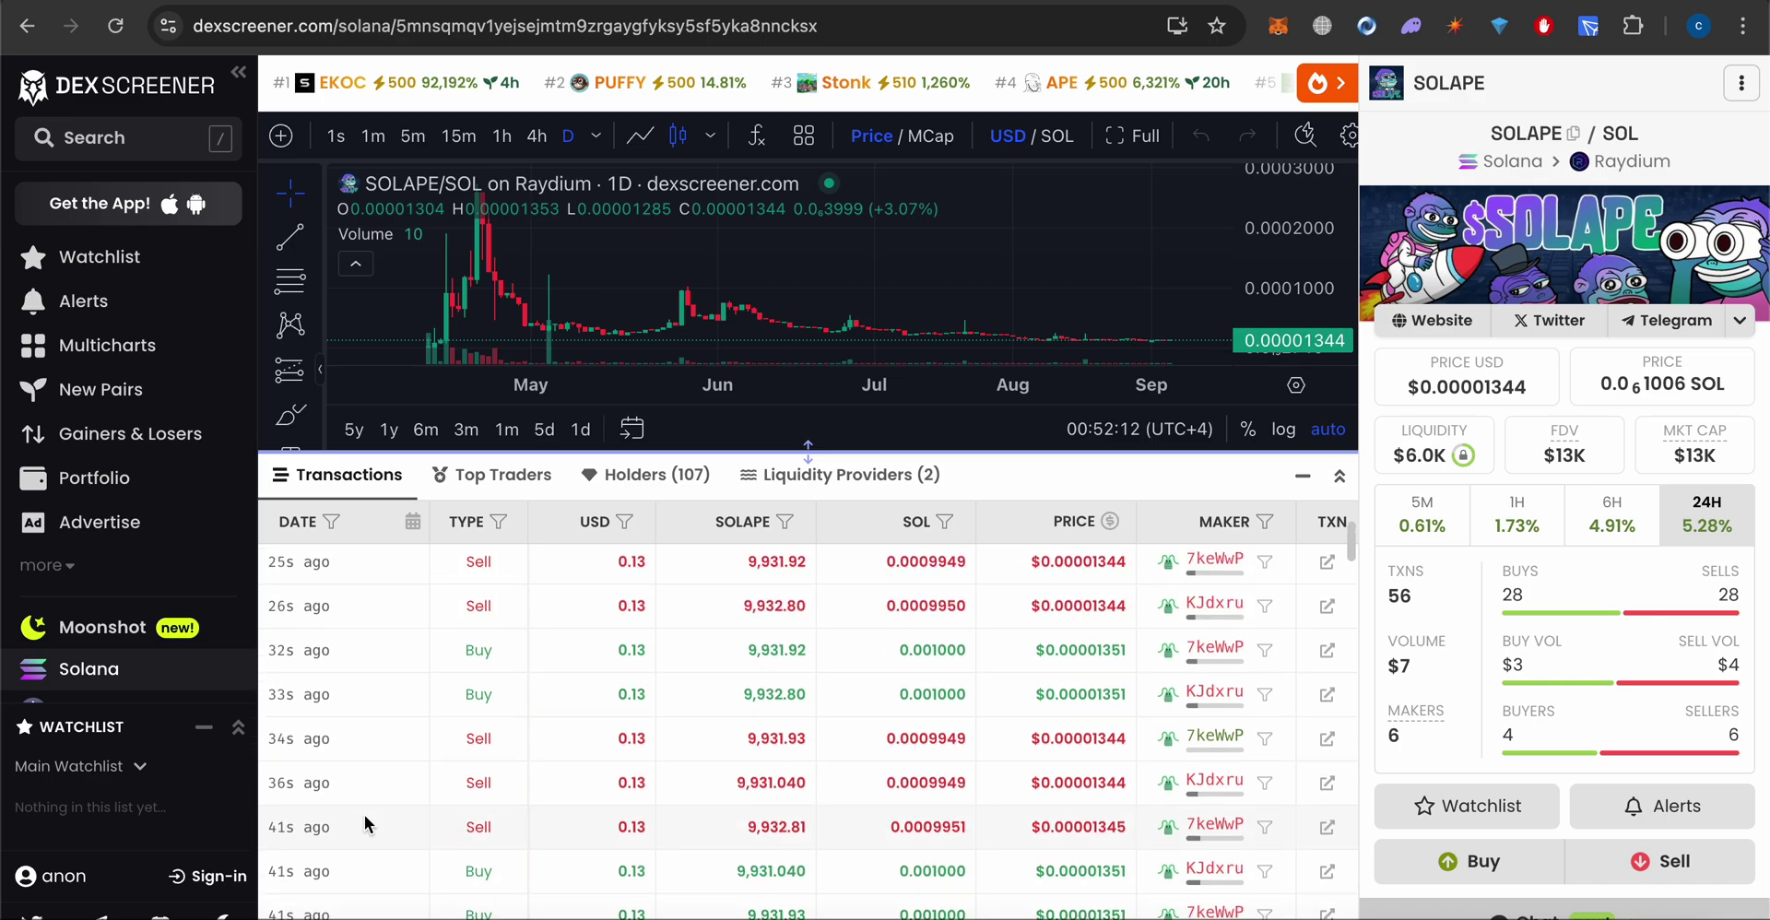
scroll(363, 815, "up", 1)
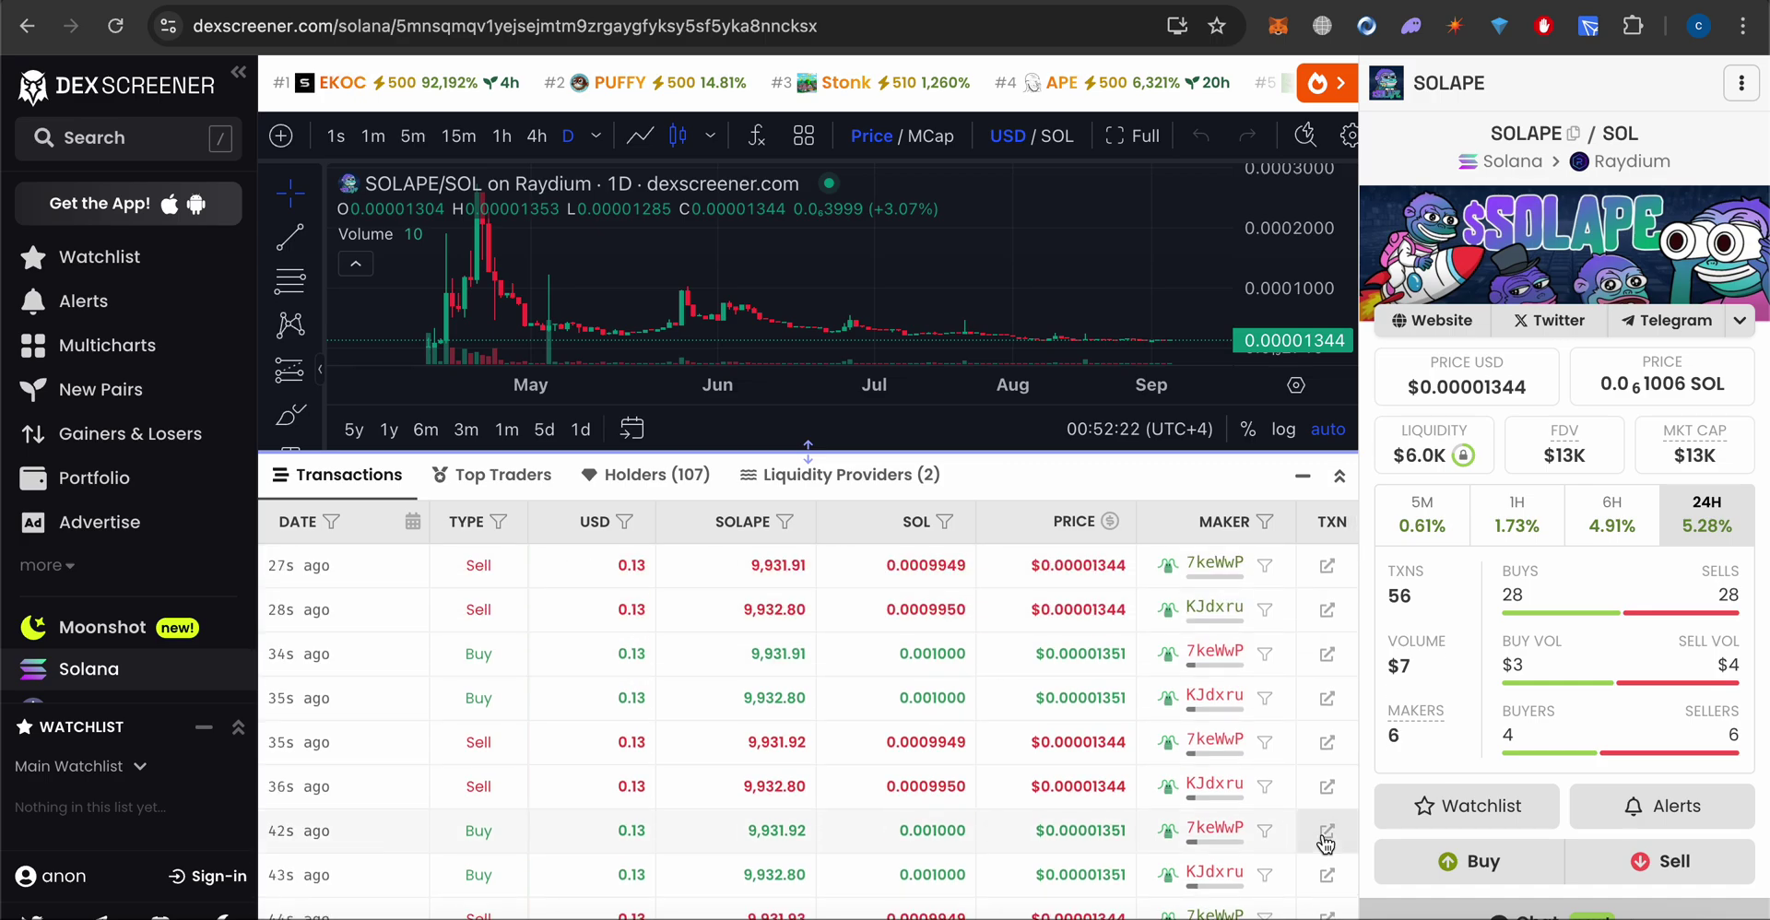
left_click(1276, 899)
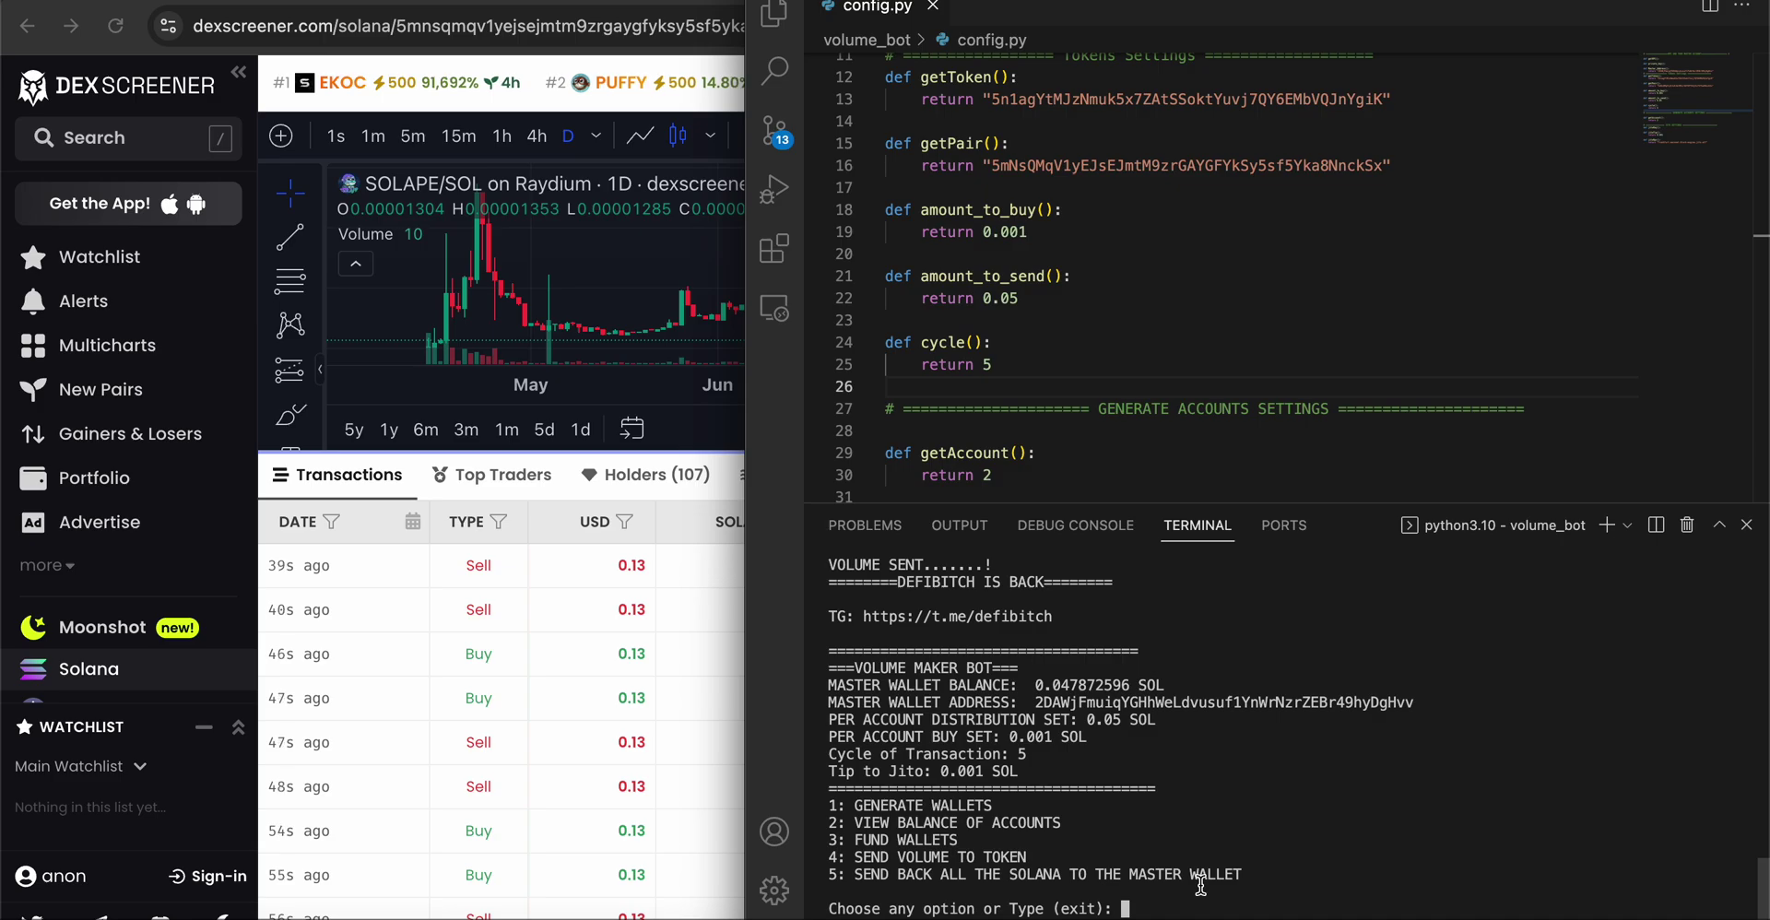
- Refund all wallet SOL to the master wallet with option 5 and review the refund transactions
type("5")
key("Return")
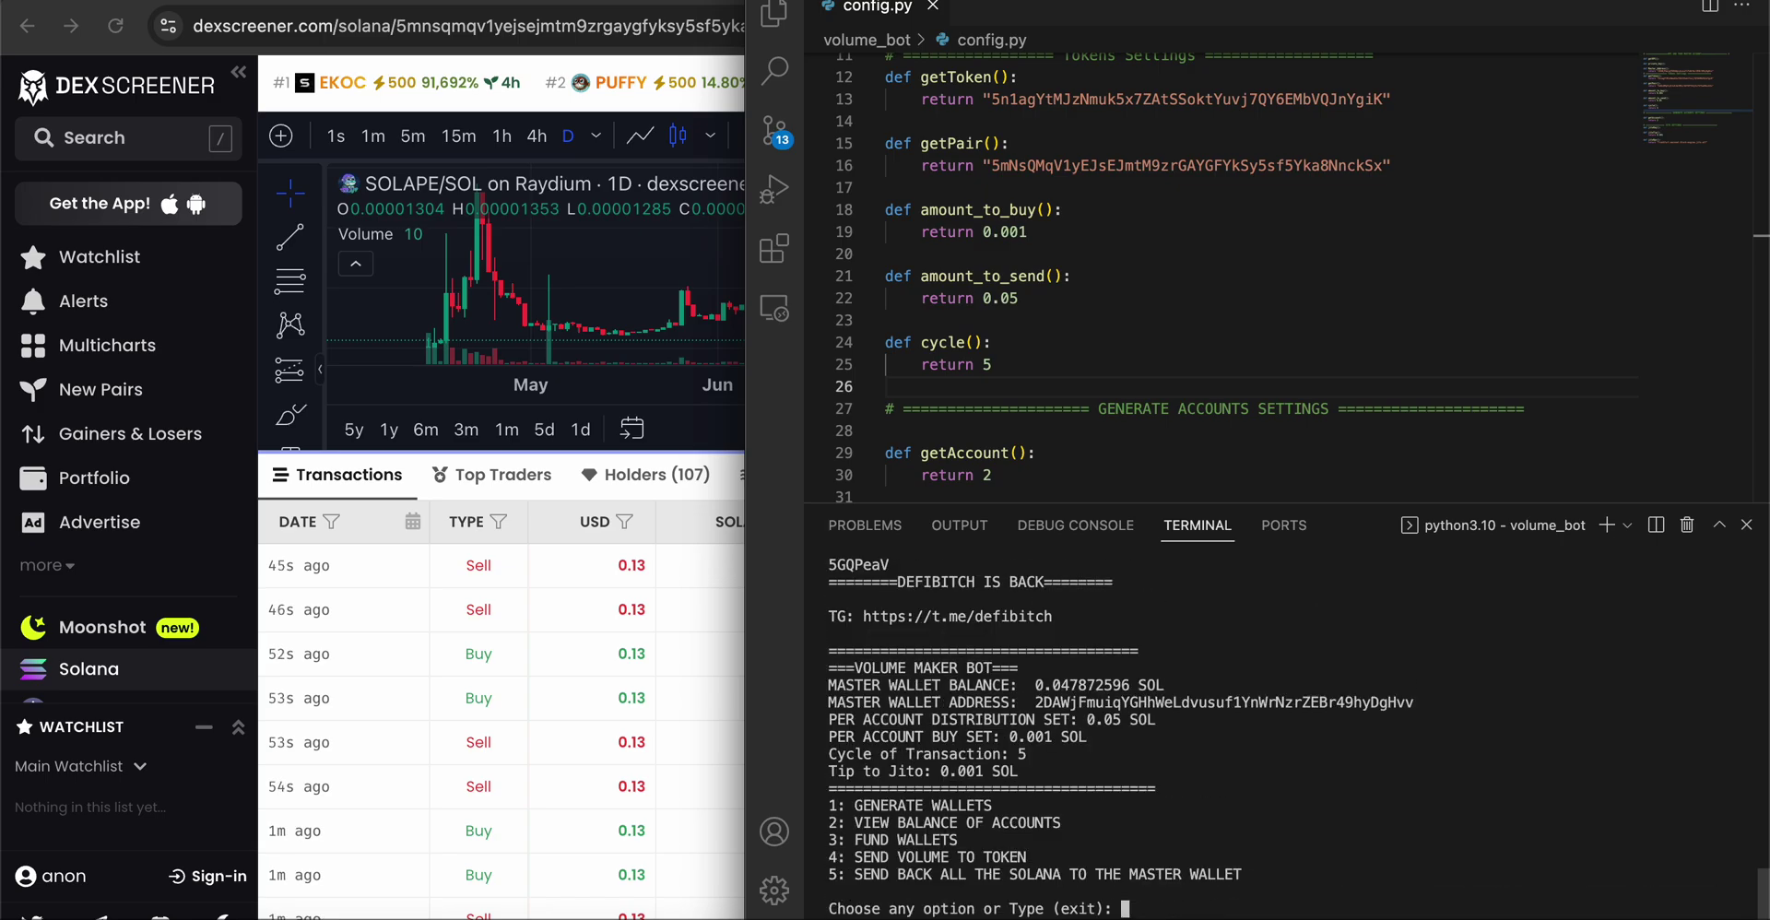
left_click_drag(1035, 686, 1130, 688)
scroll(1206, 682, "up", 3)
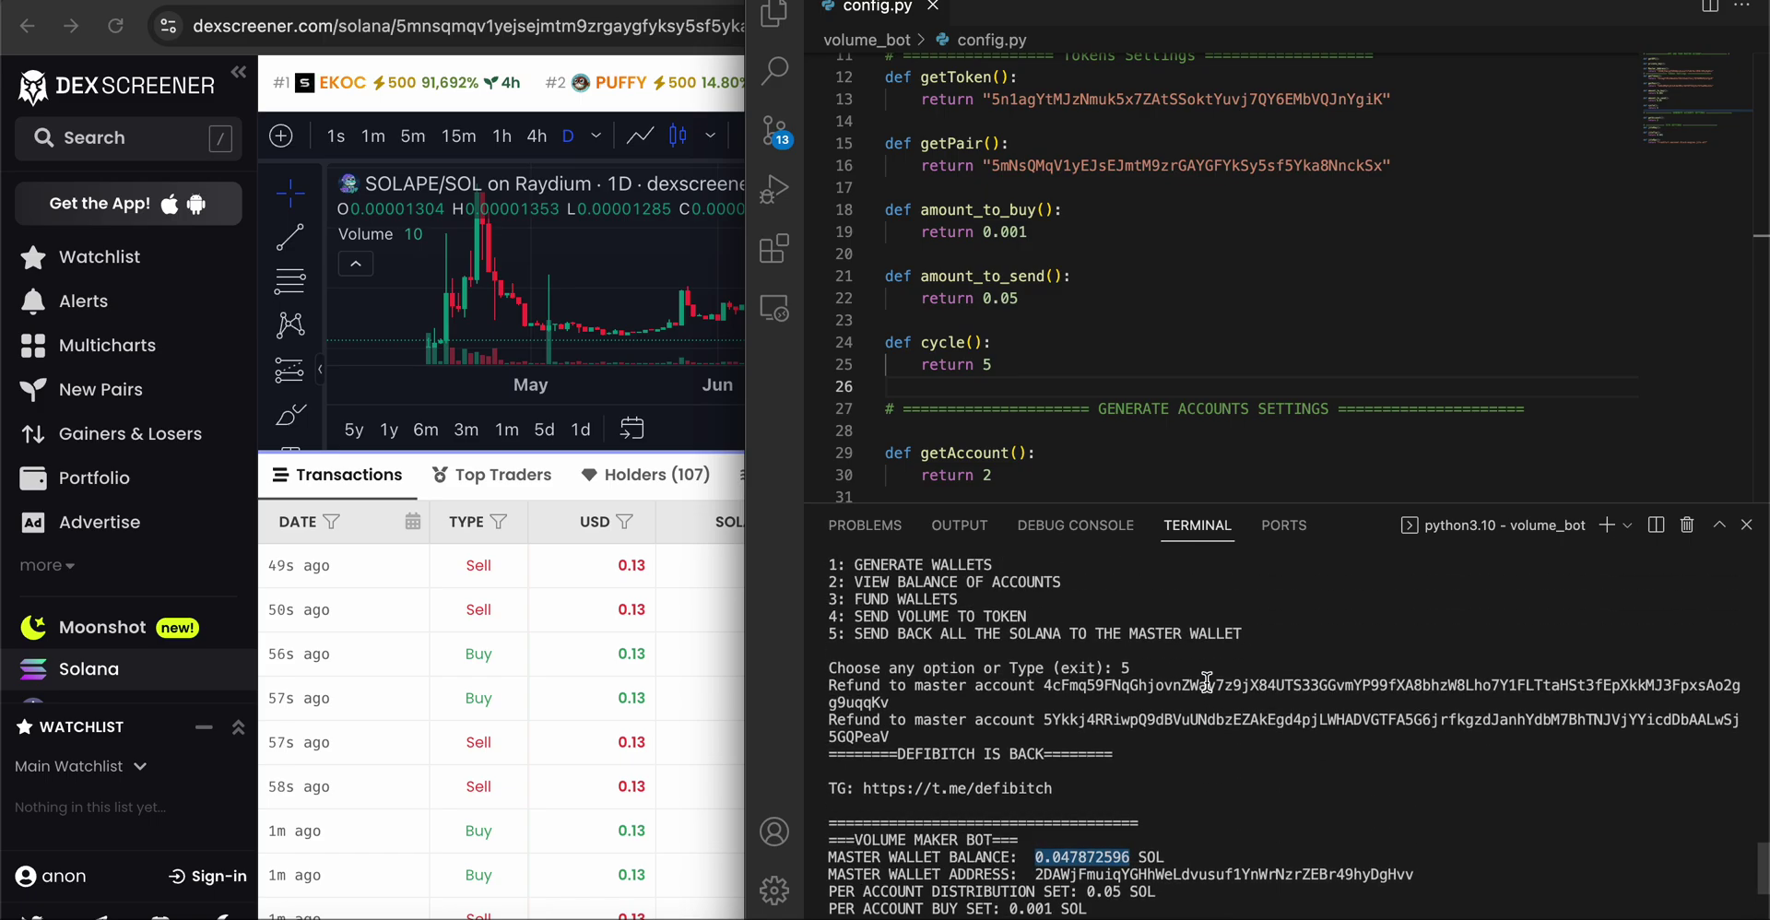
left_click_drag(906, 738, 811, 678)
scroll(1158, 758, "down", 4)
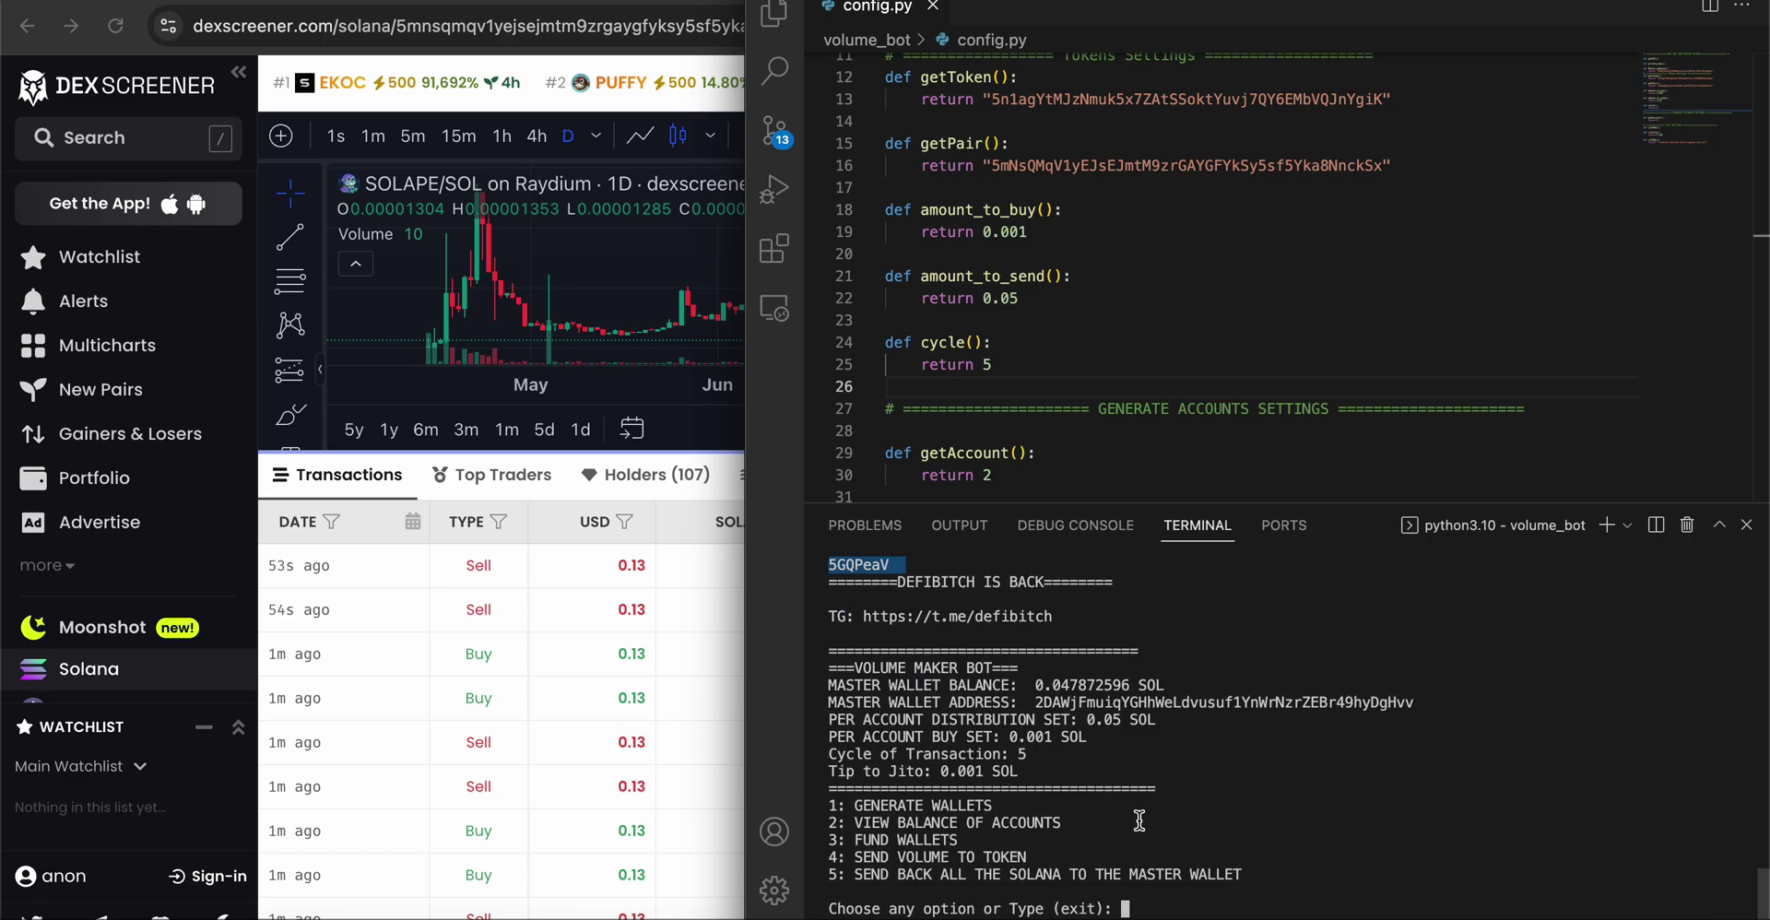
left_click(1179, 896)
scroll(1281, 793, "down", 1)
scroll(1286, 789, "up", 1)
- Confirm each wallet holds 0.000995 SOL via option 2, then choose option 1 for new wallets
type("2")
key("Return")
left_click_drag(1527, 704, 853, 685)
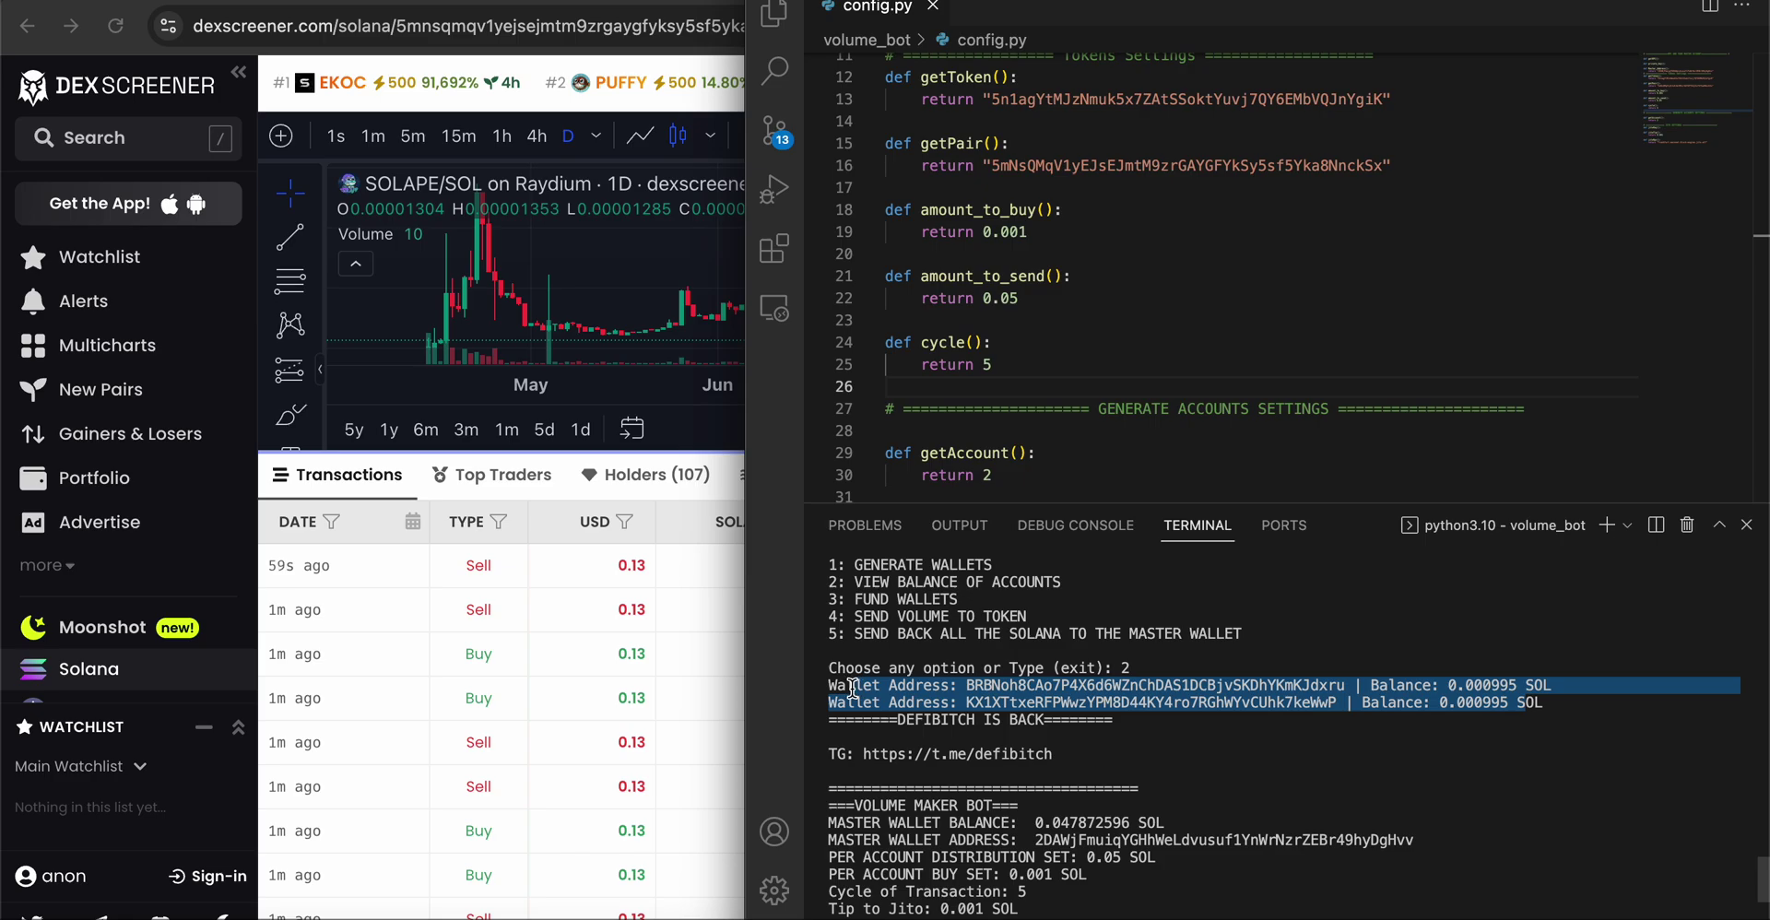
double_click(1489, 685)
left_click_drag(1489, 685, 1522, 684)
left_click(1476, 703)
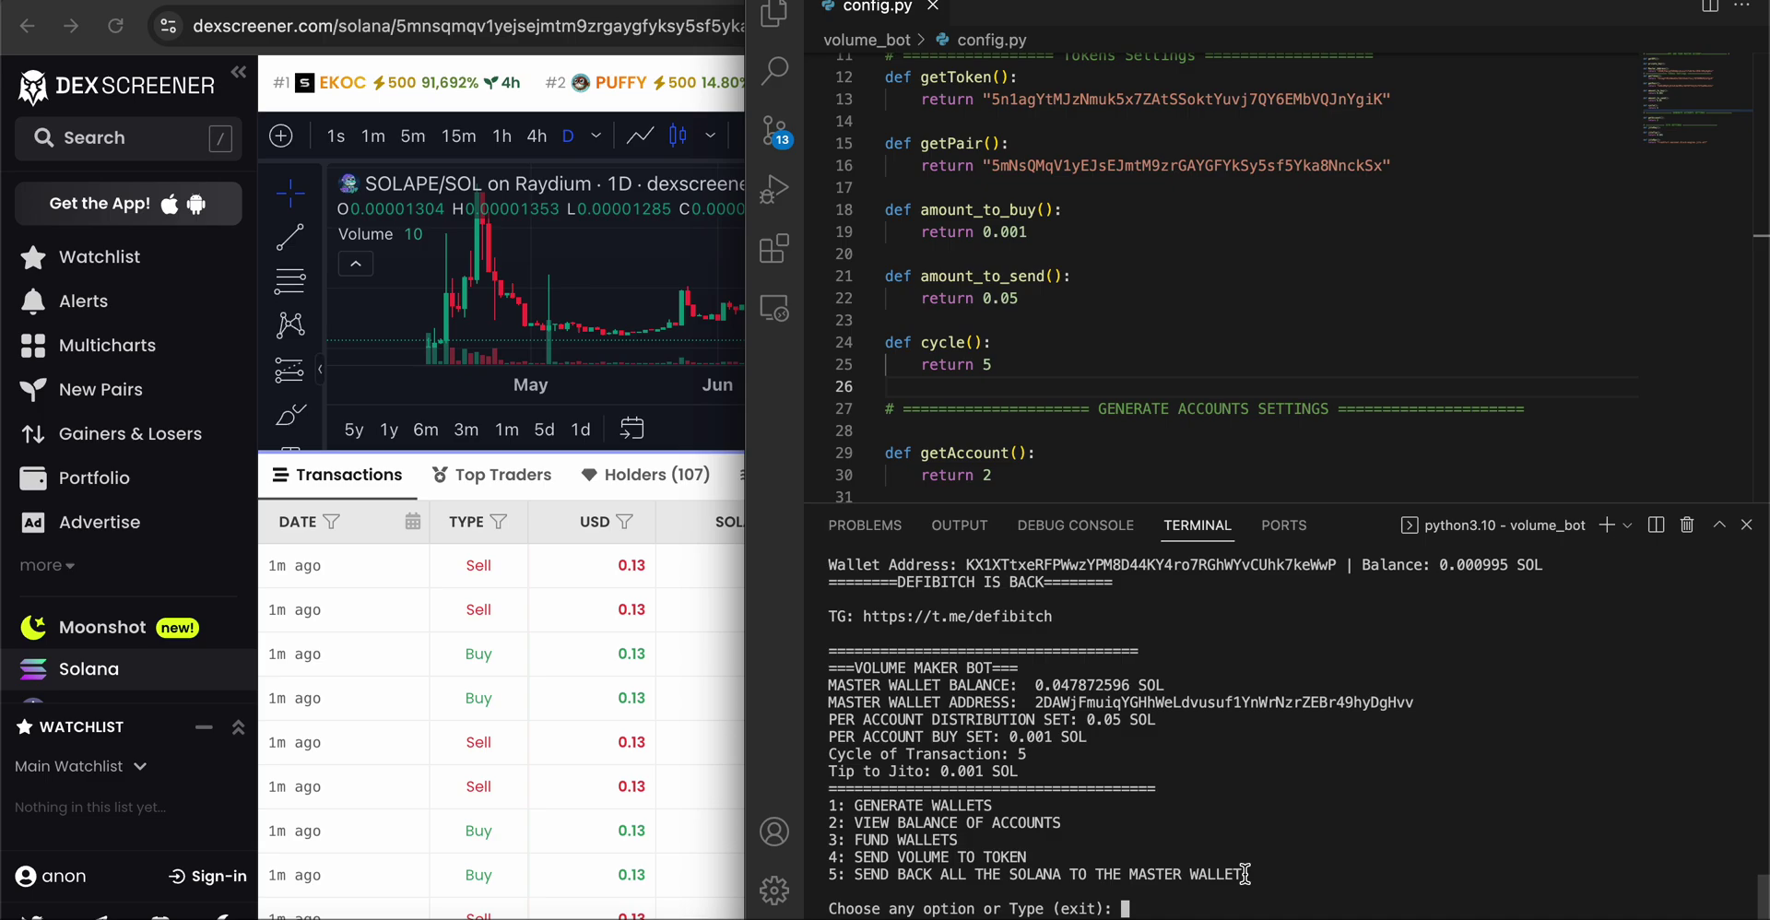
type("1")
key("Return")
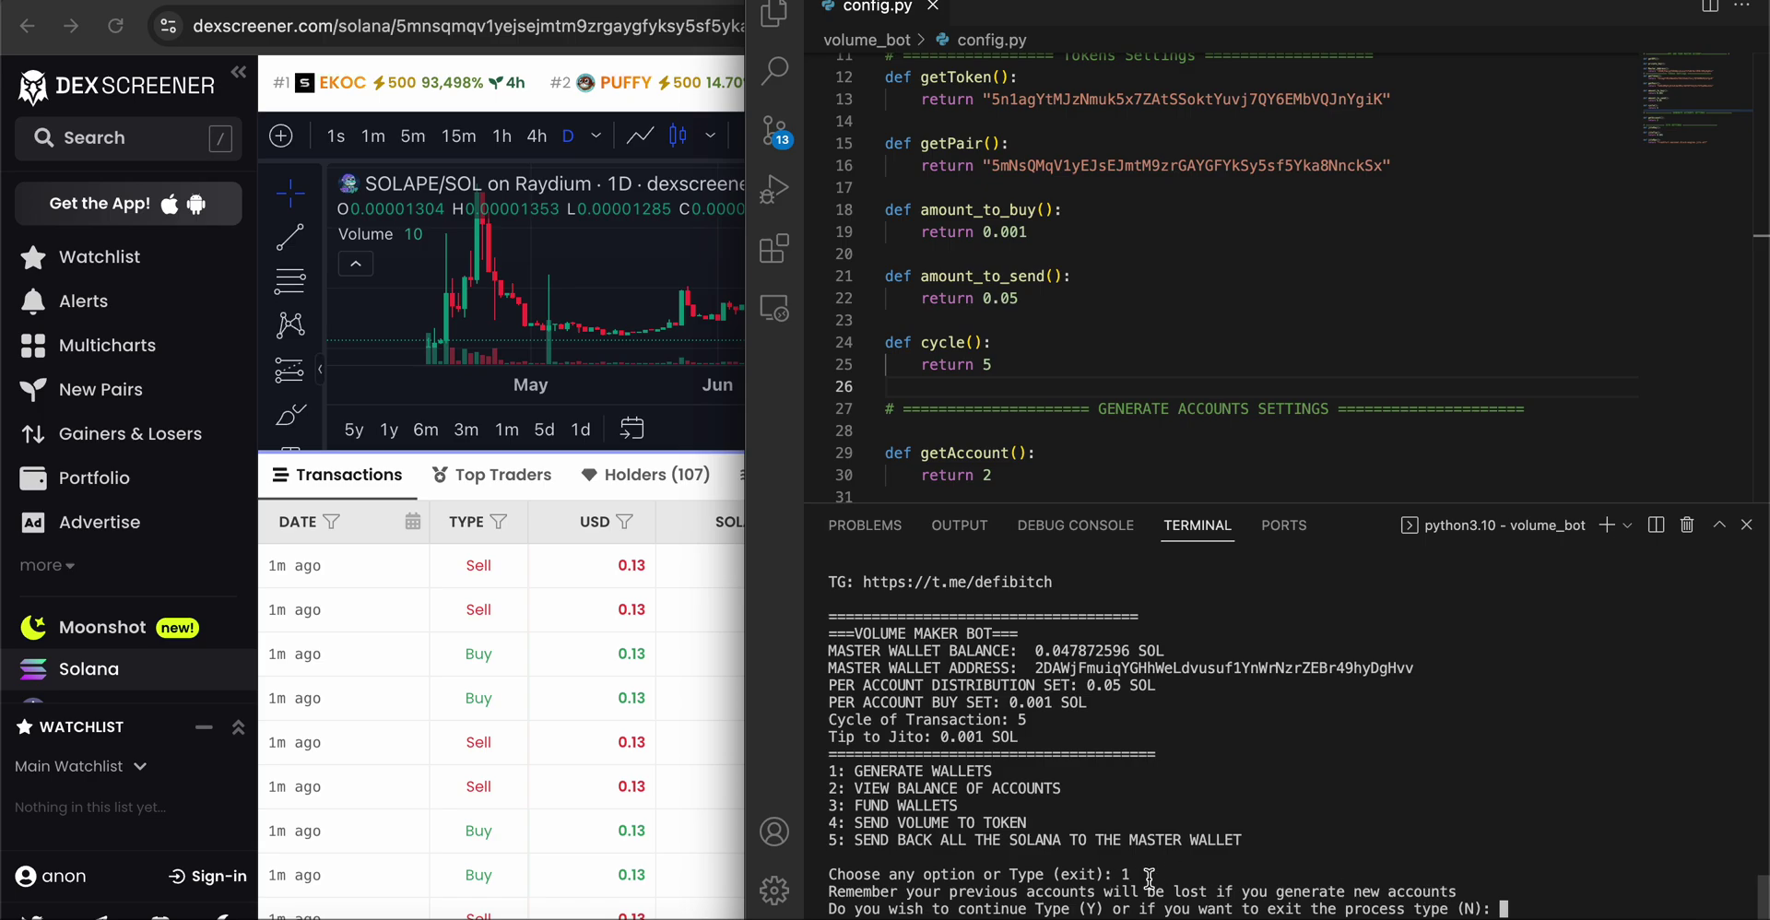
type("Y")
key("Return")
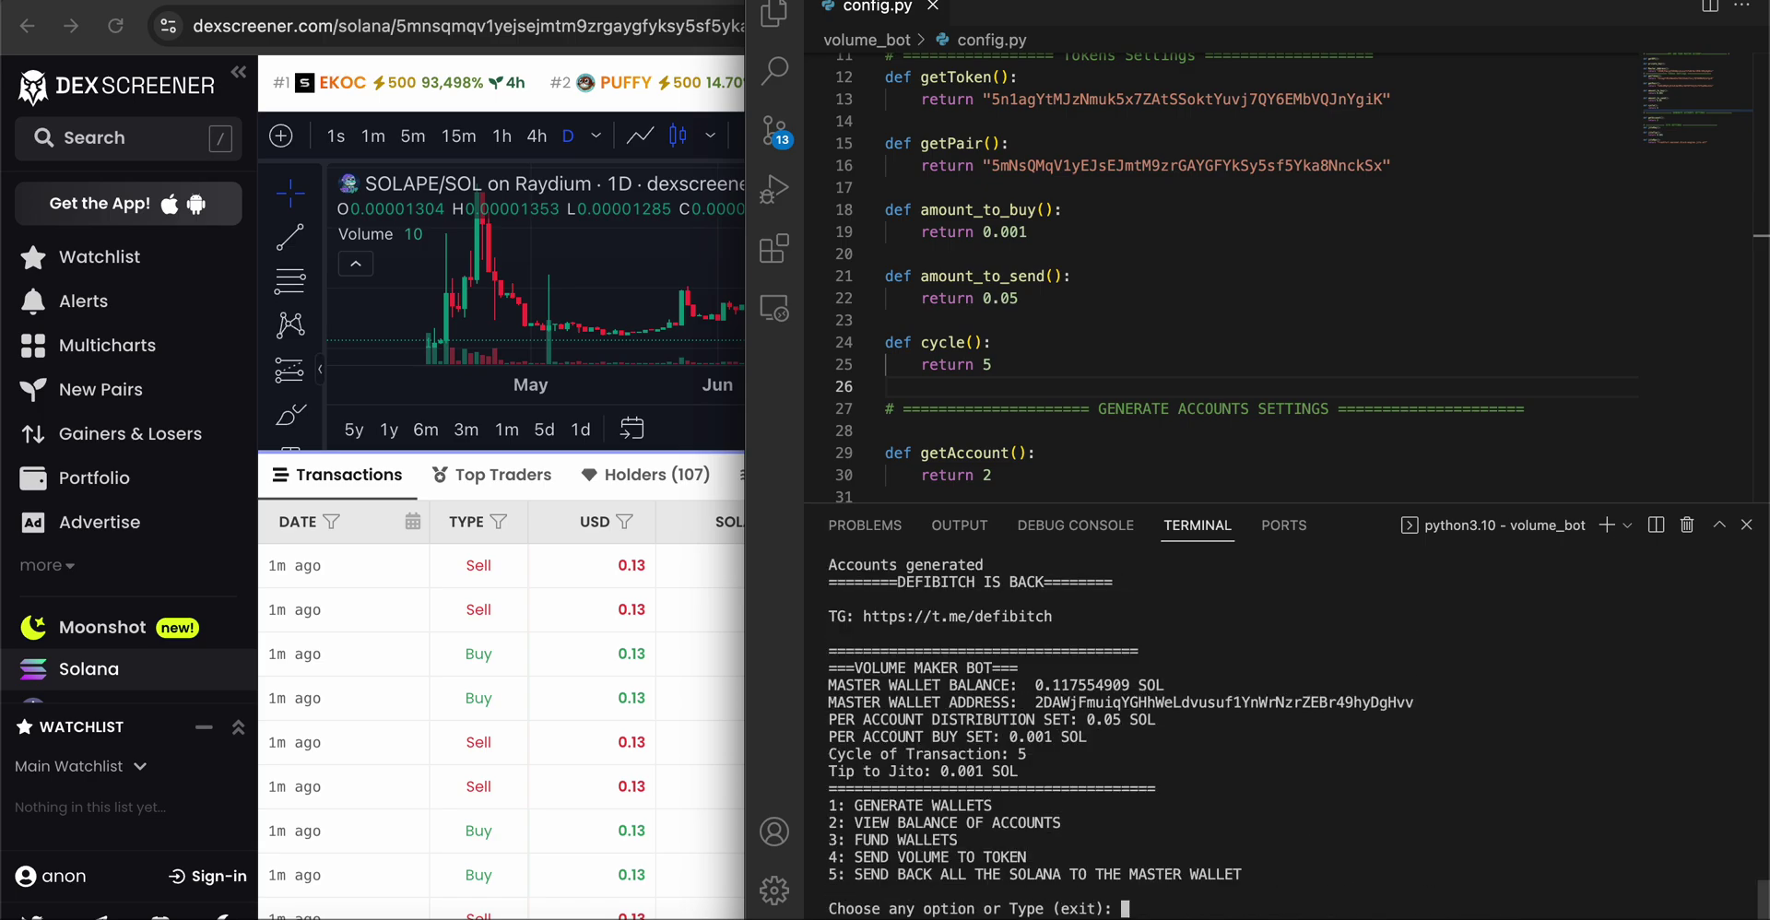
type("2")
key("Return")
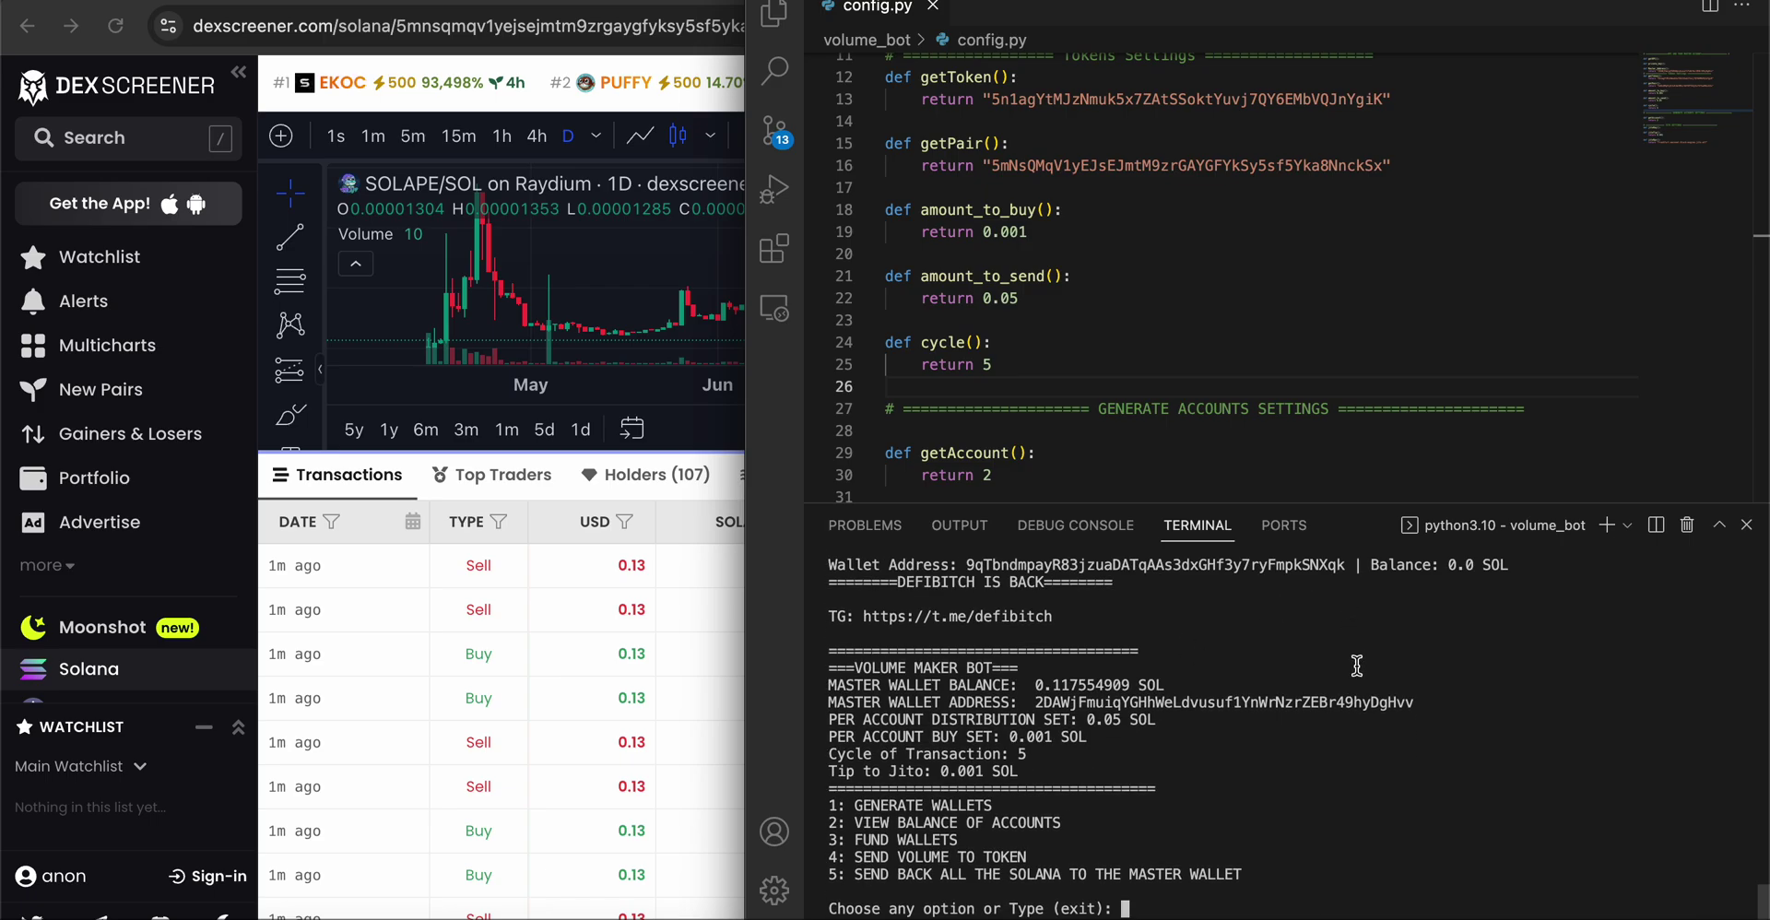
left_click_drag(1518, 703, 800, 696)
scroll(1157, 775, "down", 3)
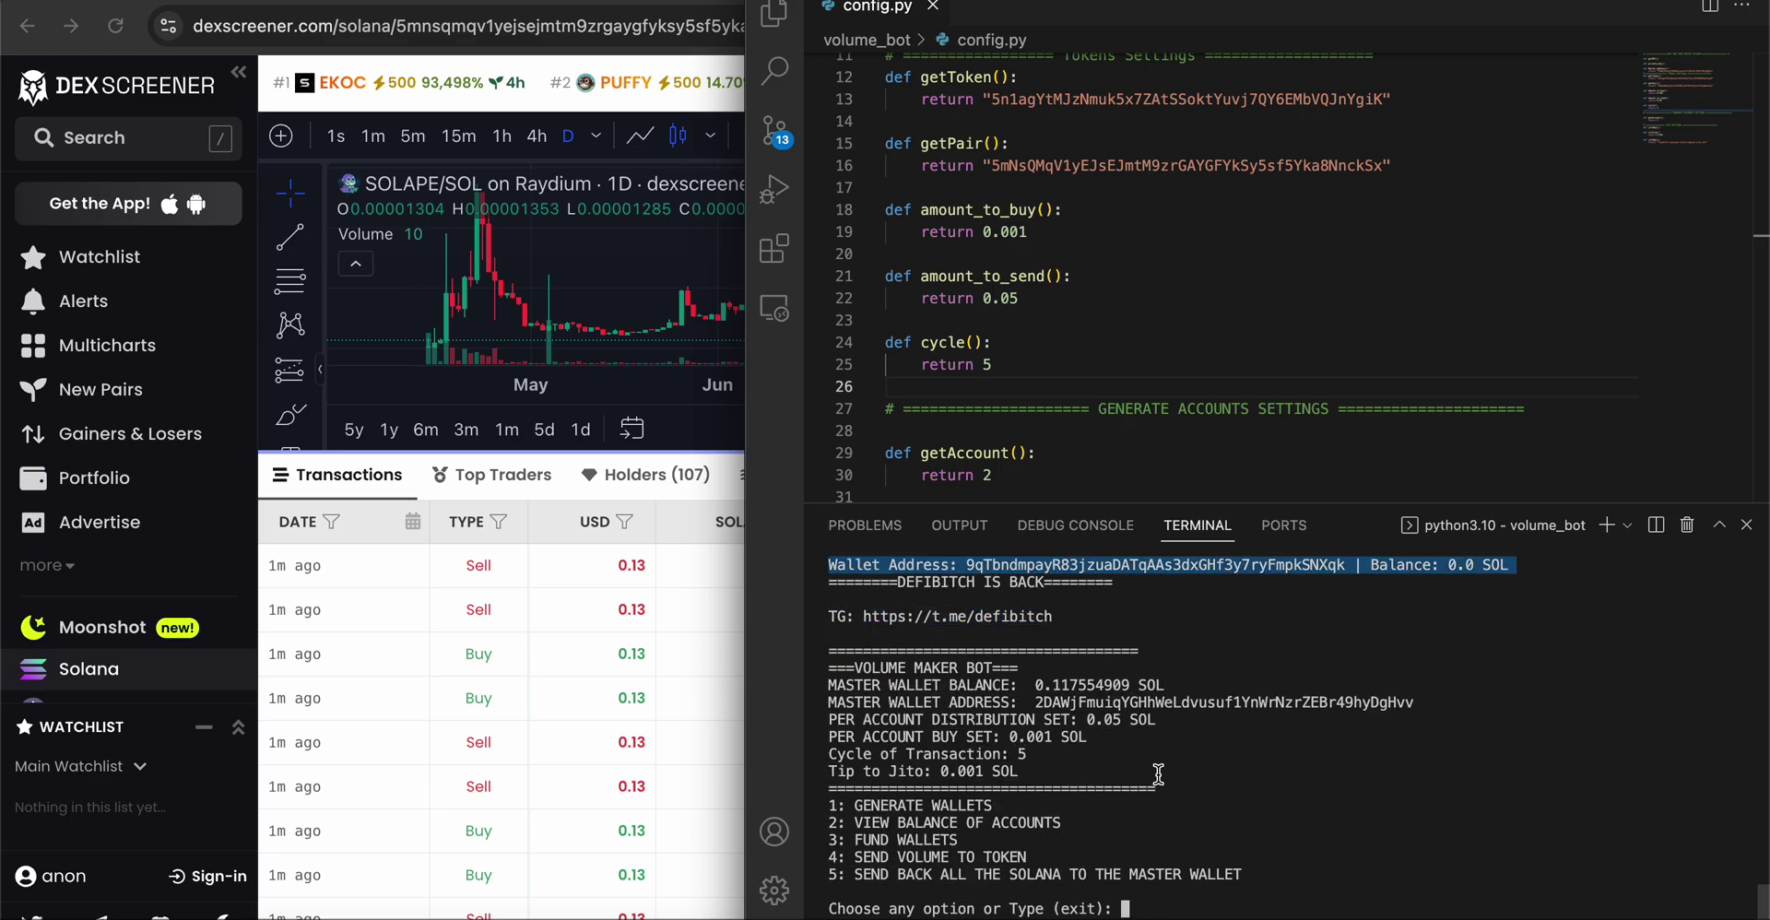
left_click(1191, 858)
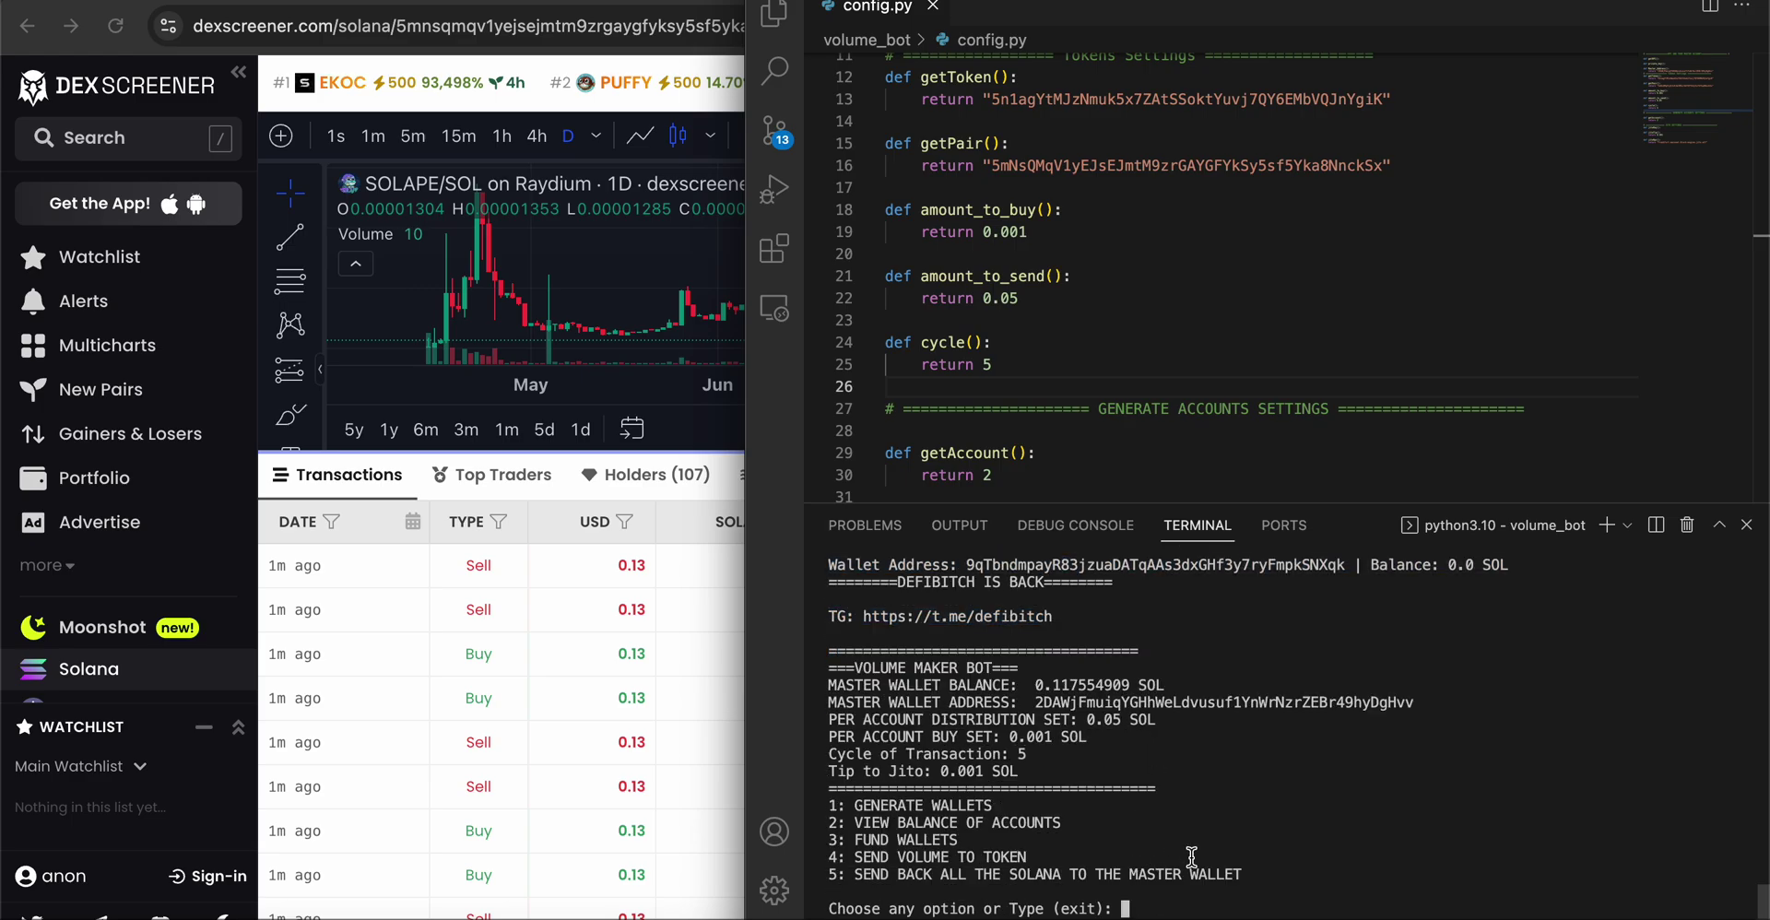
left_click_drag(1022, 299, 965, 316)
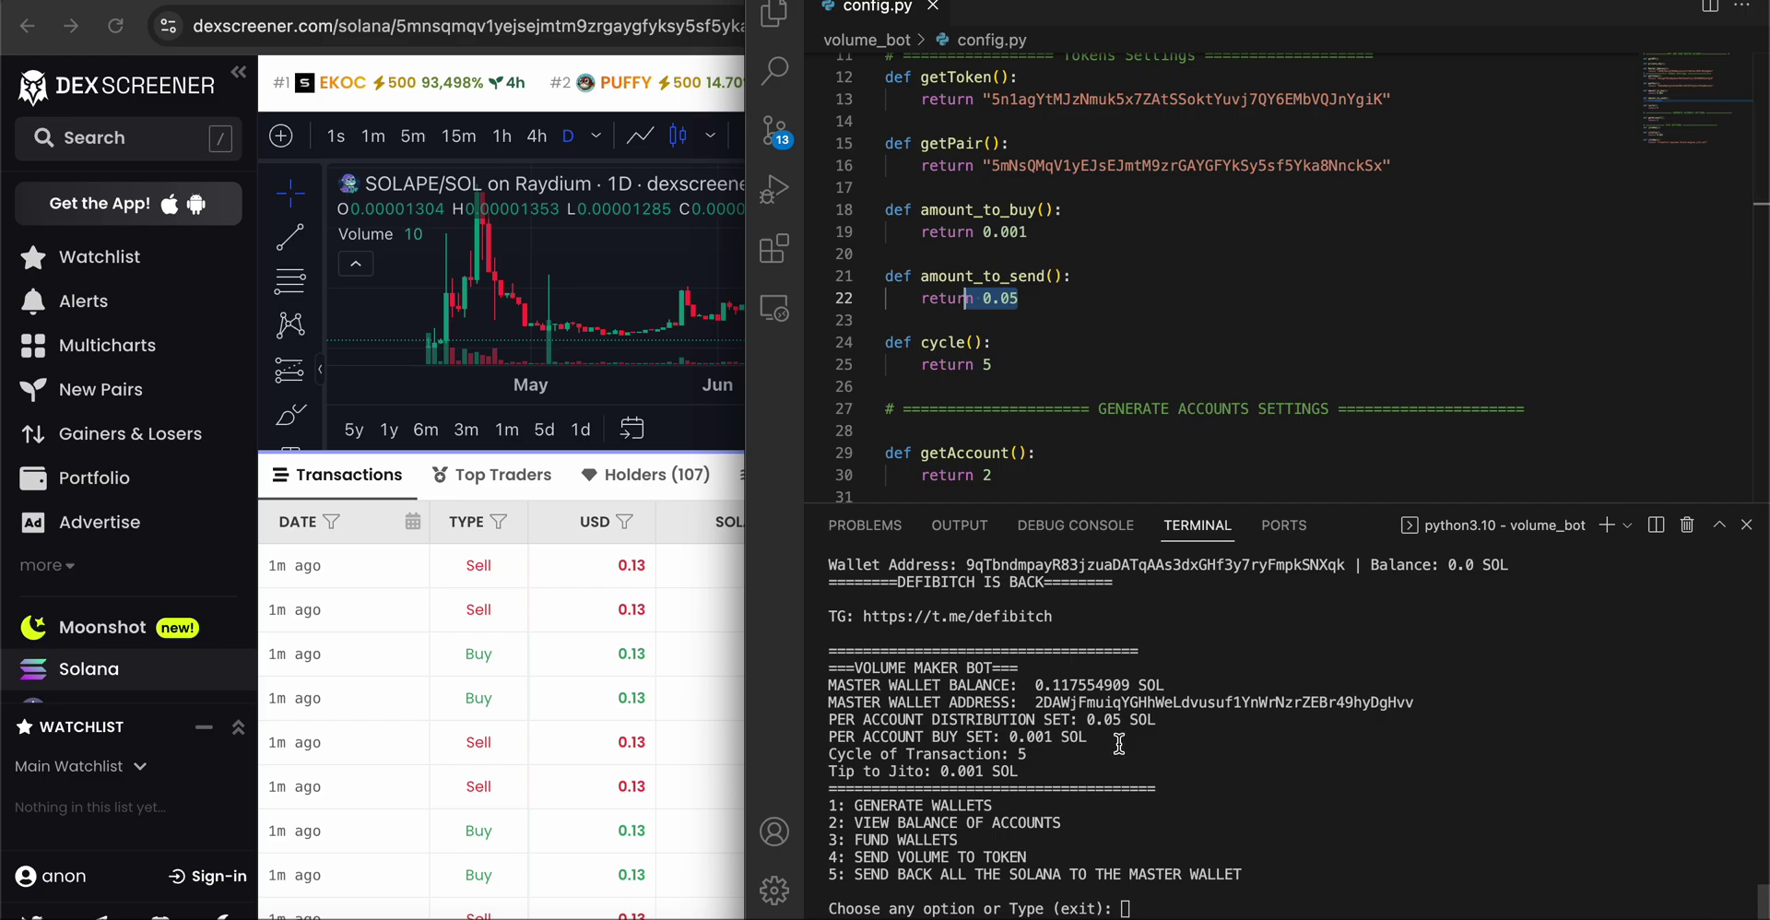
left_click_drag(1158, 726, 1080, 728)
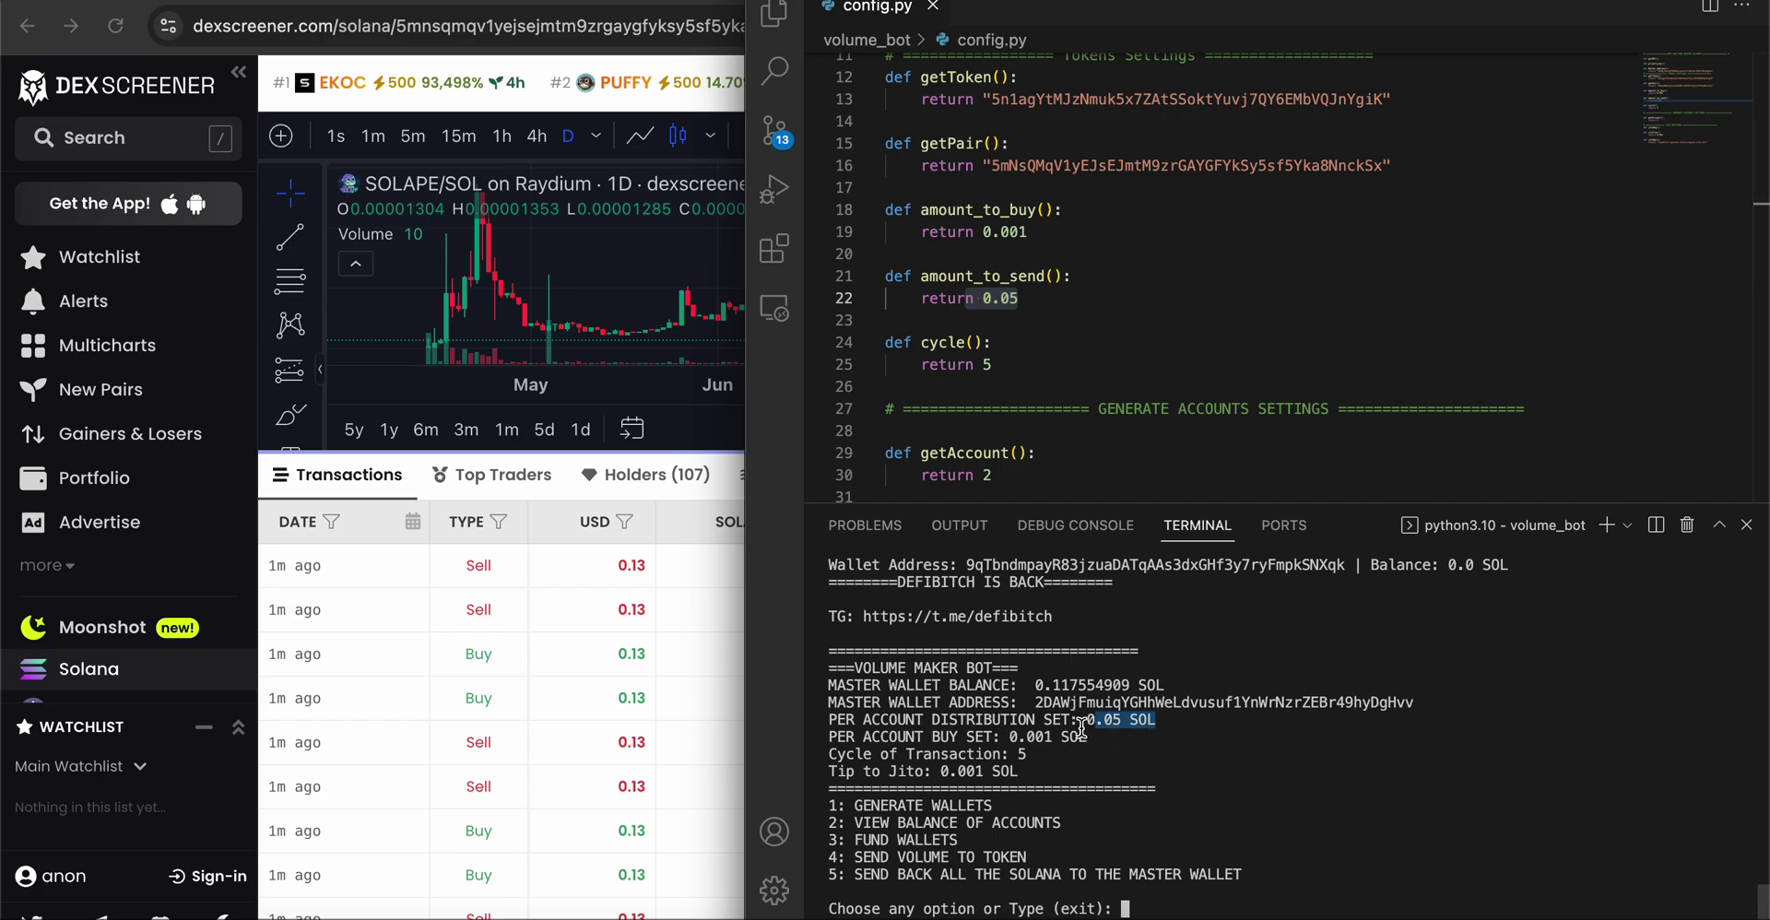
left_click(1116, 903)
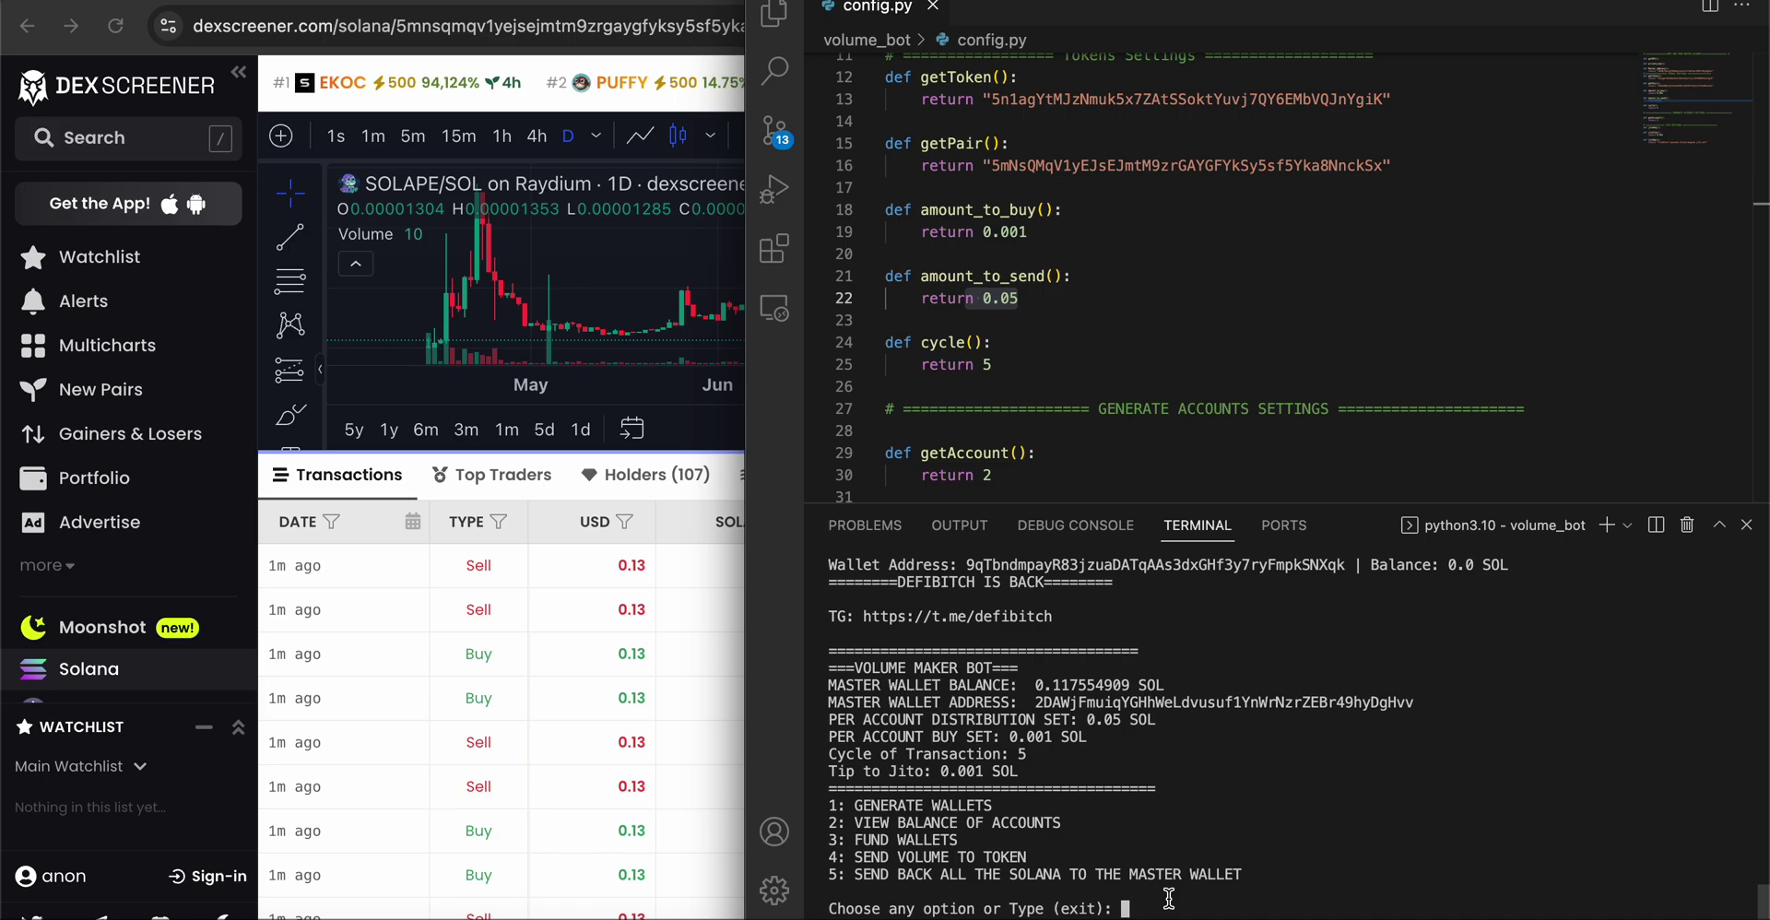
- Fund the new wallets with 0.05 SOL each using option 3
type("3")
key("Return")
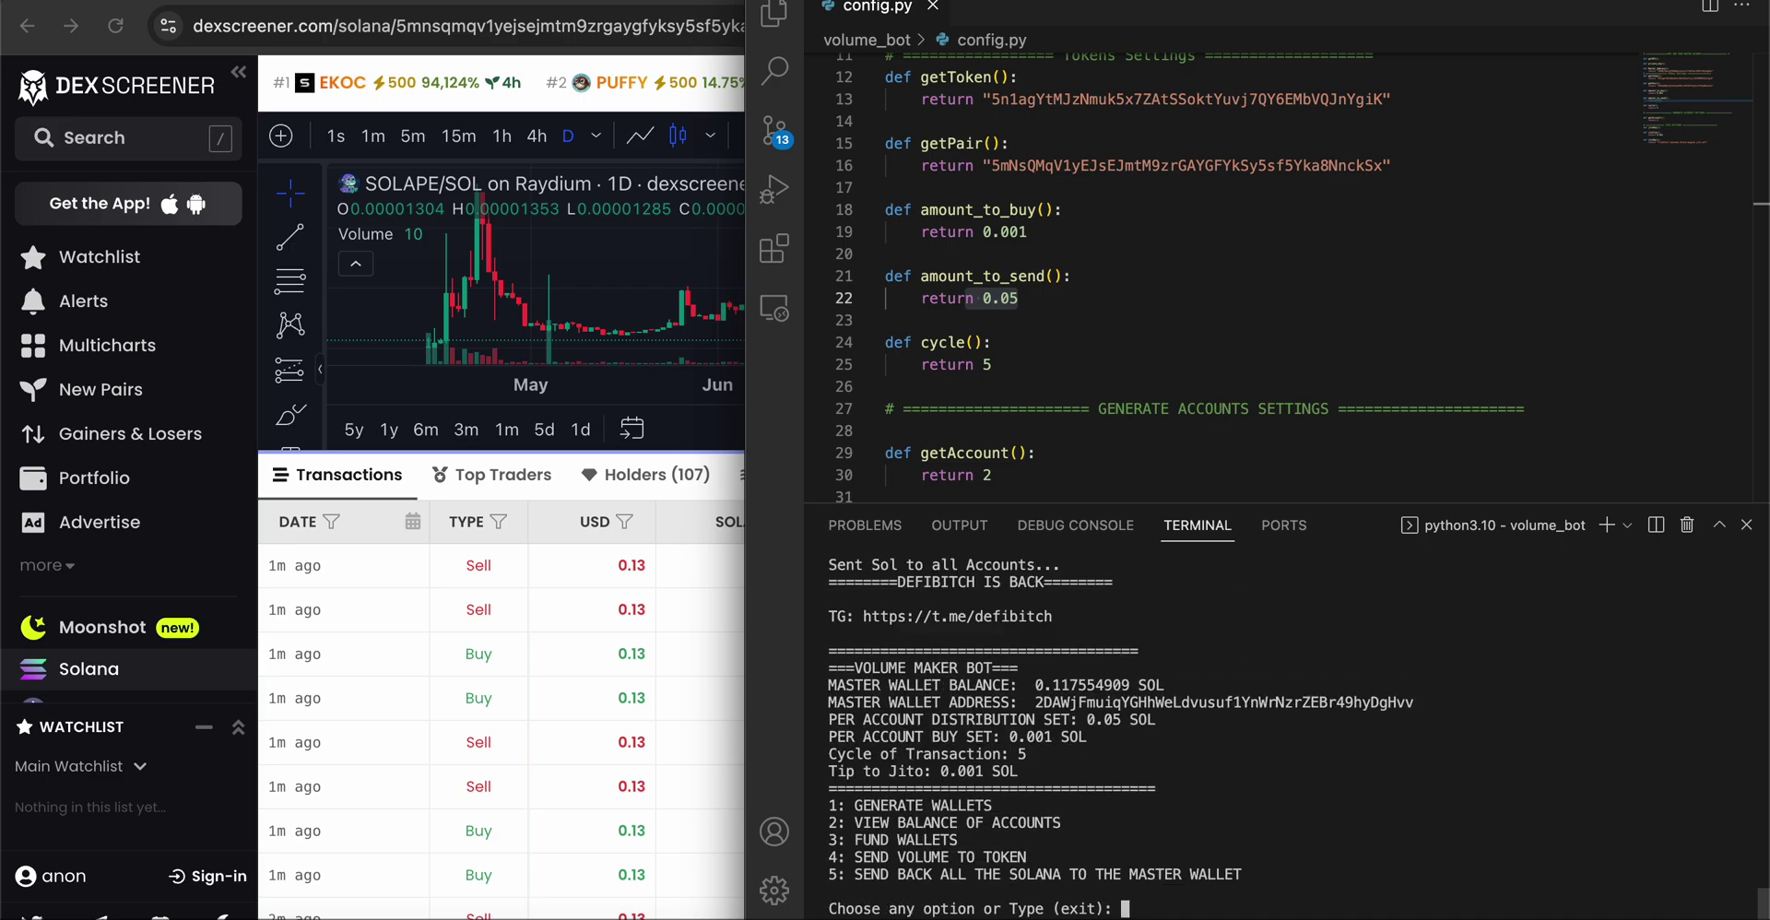
scroll(1288, 605, "up", 5)
scroll(1158, 716, "down", 2)
scroll(1158, 716, "down", 2)
- Verify each wallet holds 0.05 SOL via option 2, then start sending volume with option 4
type("2")
key("Return")
scroll(1430, 742, "up", 2)
left_click_drag(1529, 693, 833, 666)
scroll(1197, 800, "down", 2)
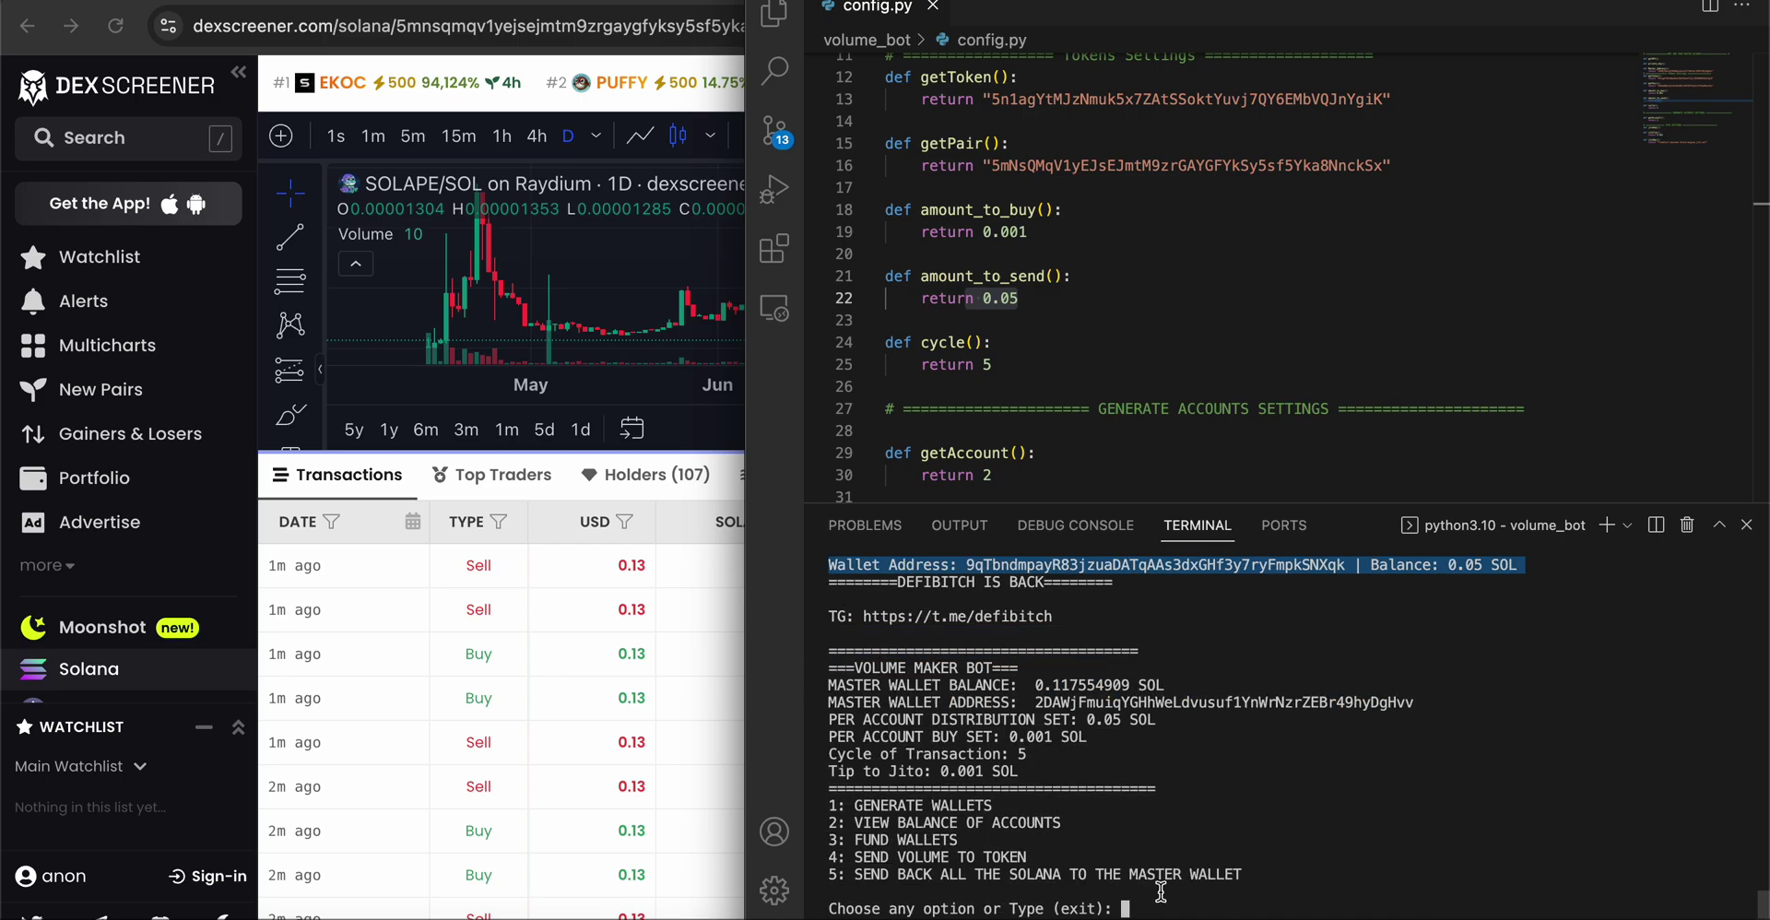
left_click(1195, 895)
type("4")
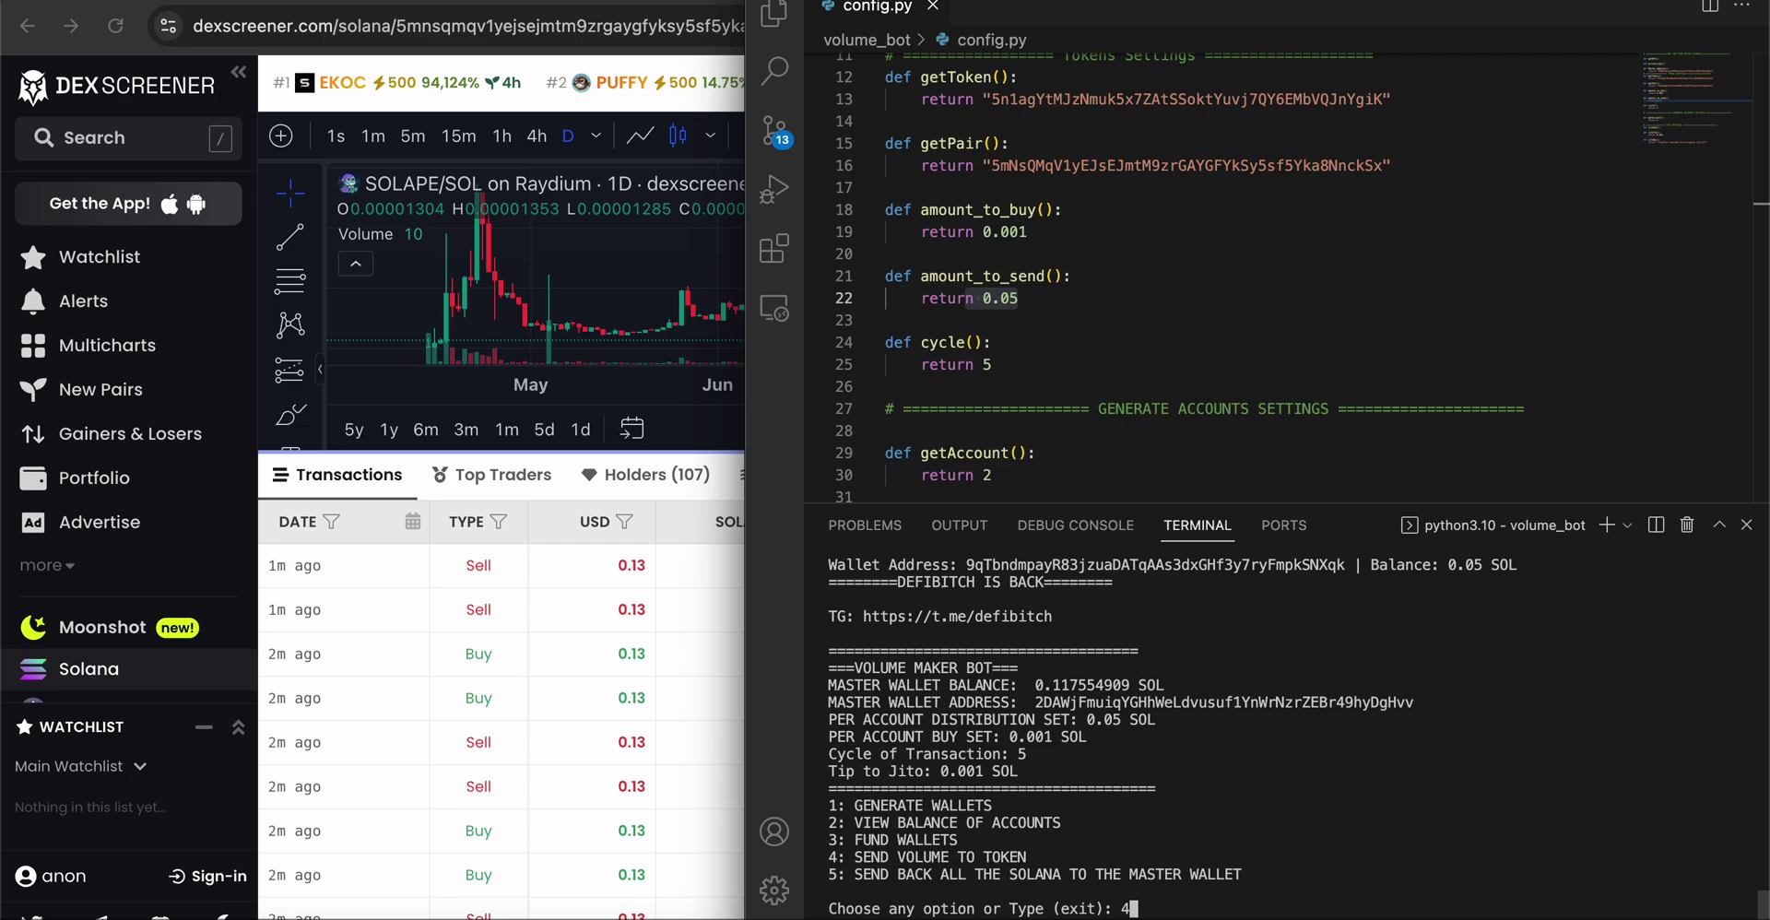
key("Return")
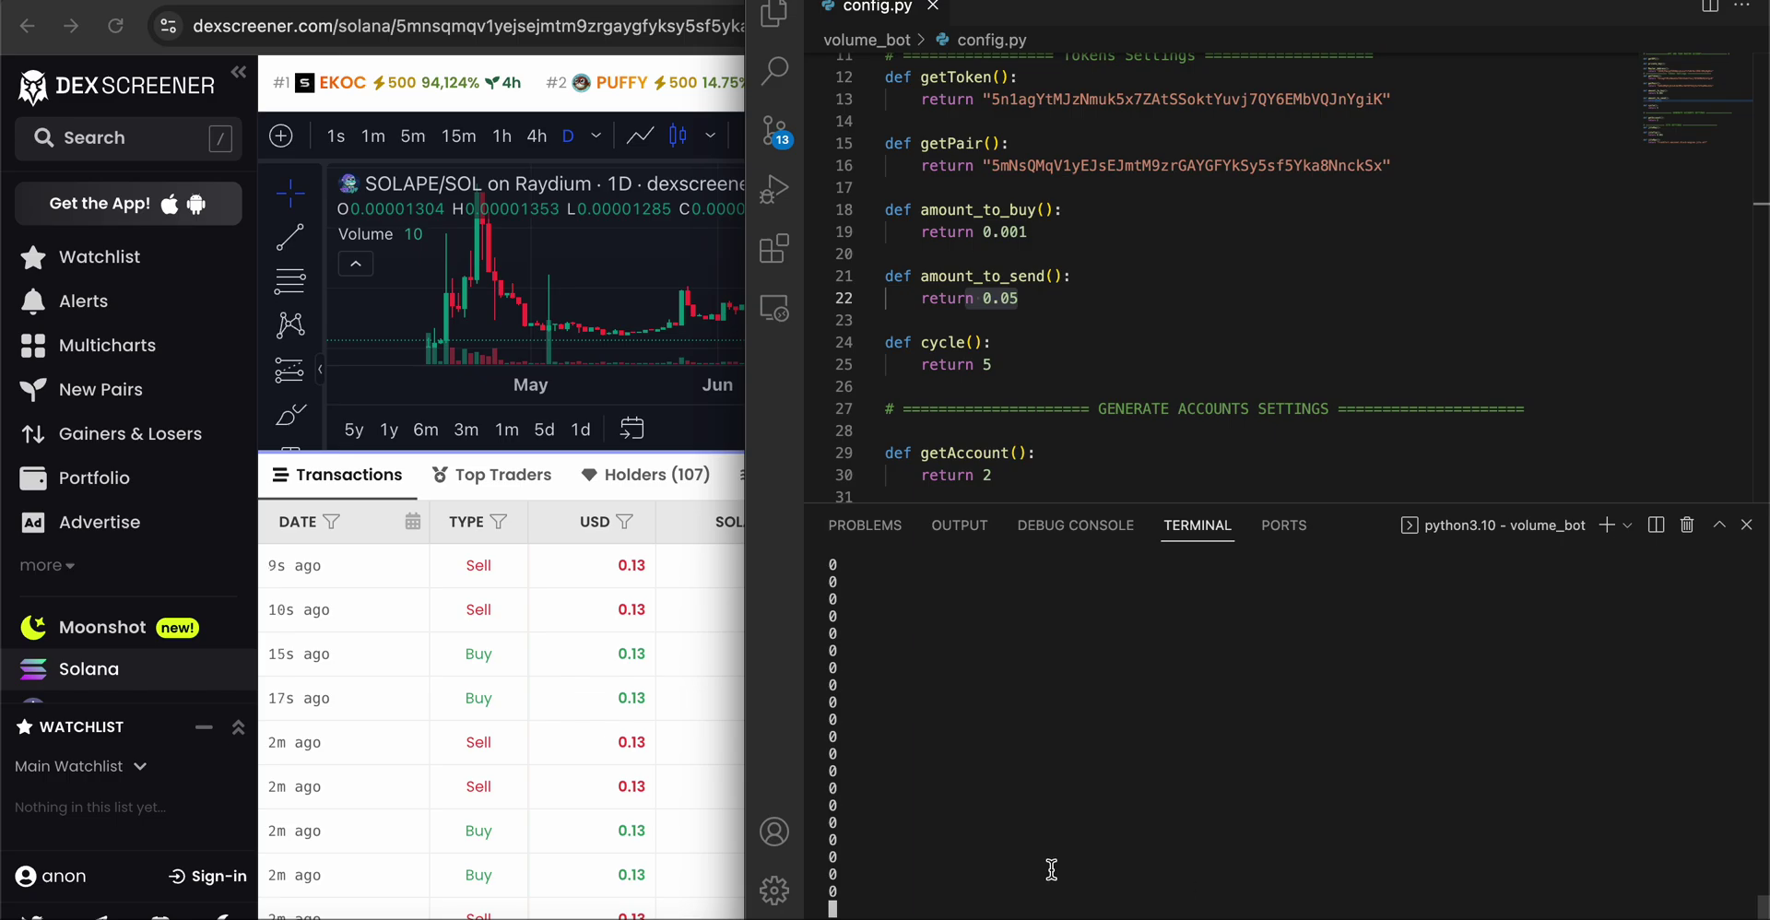
- Stop the bot, clear the terminal, and relaunch python3.10 main.py
left_click(1074, 801)
key("ctrl+c")
key("ctrl+c")
type("clear")
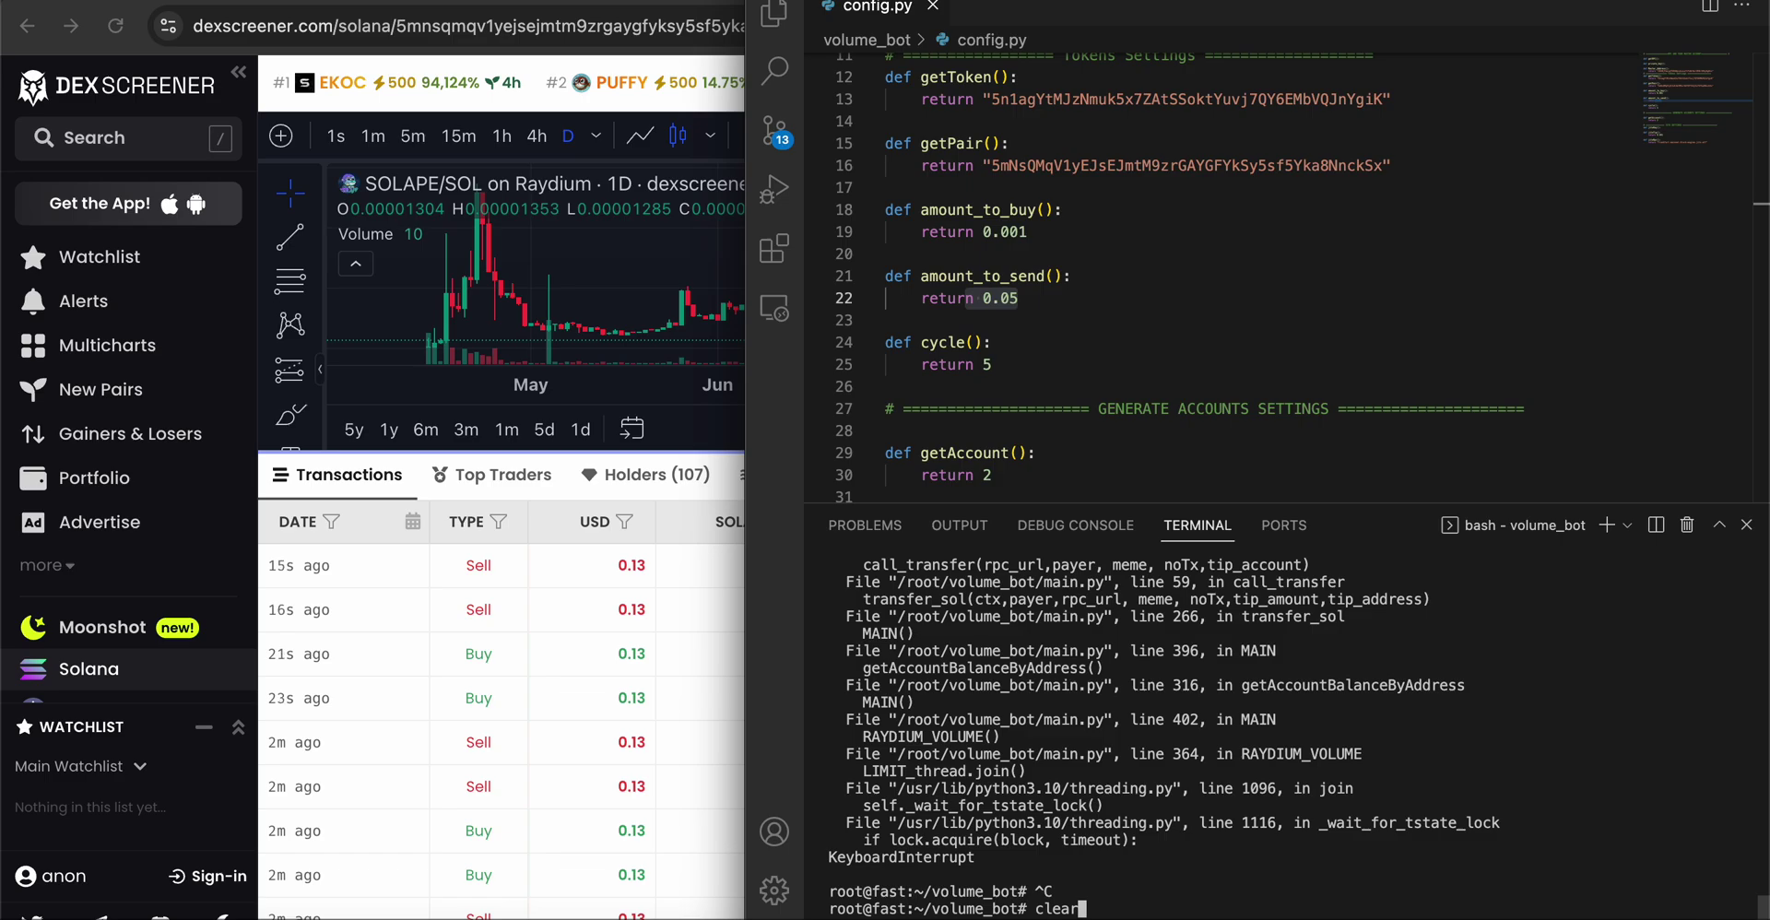
key("Return")
key("Up")
key("Up")
key("Return")
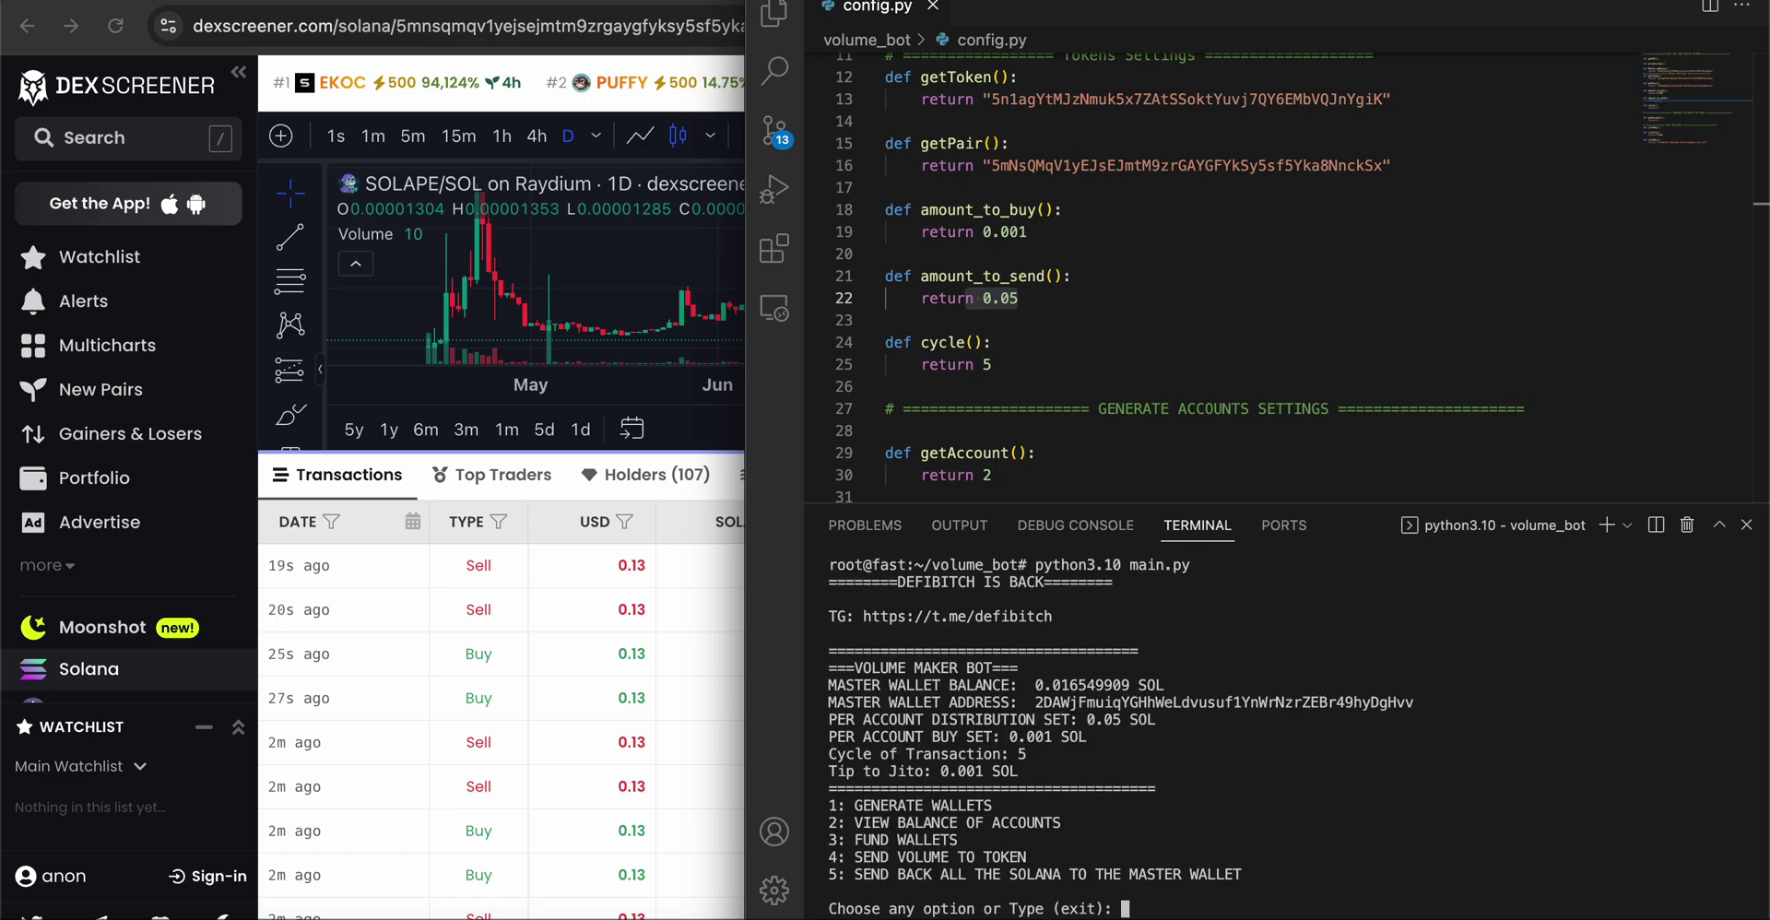
- Send another round of volume with option 4, then view the DexScreener SOLAPE/SOL page
type("4")
key("Return")
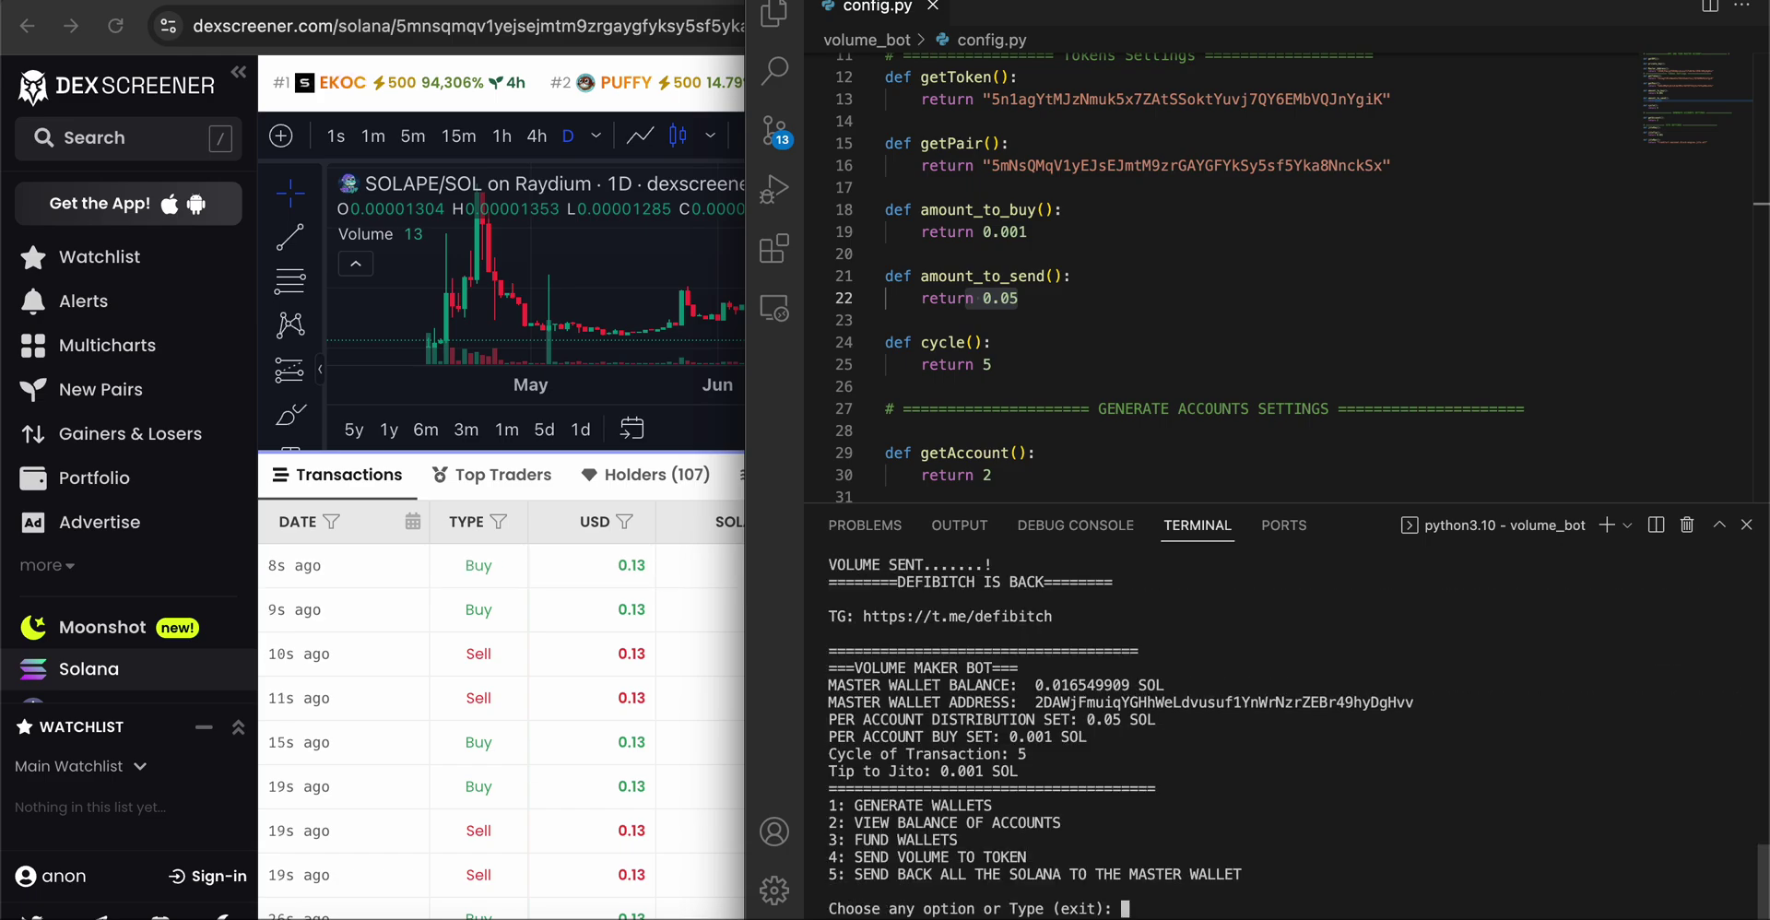
scroll(1167, 643, "up", 3)
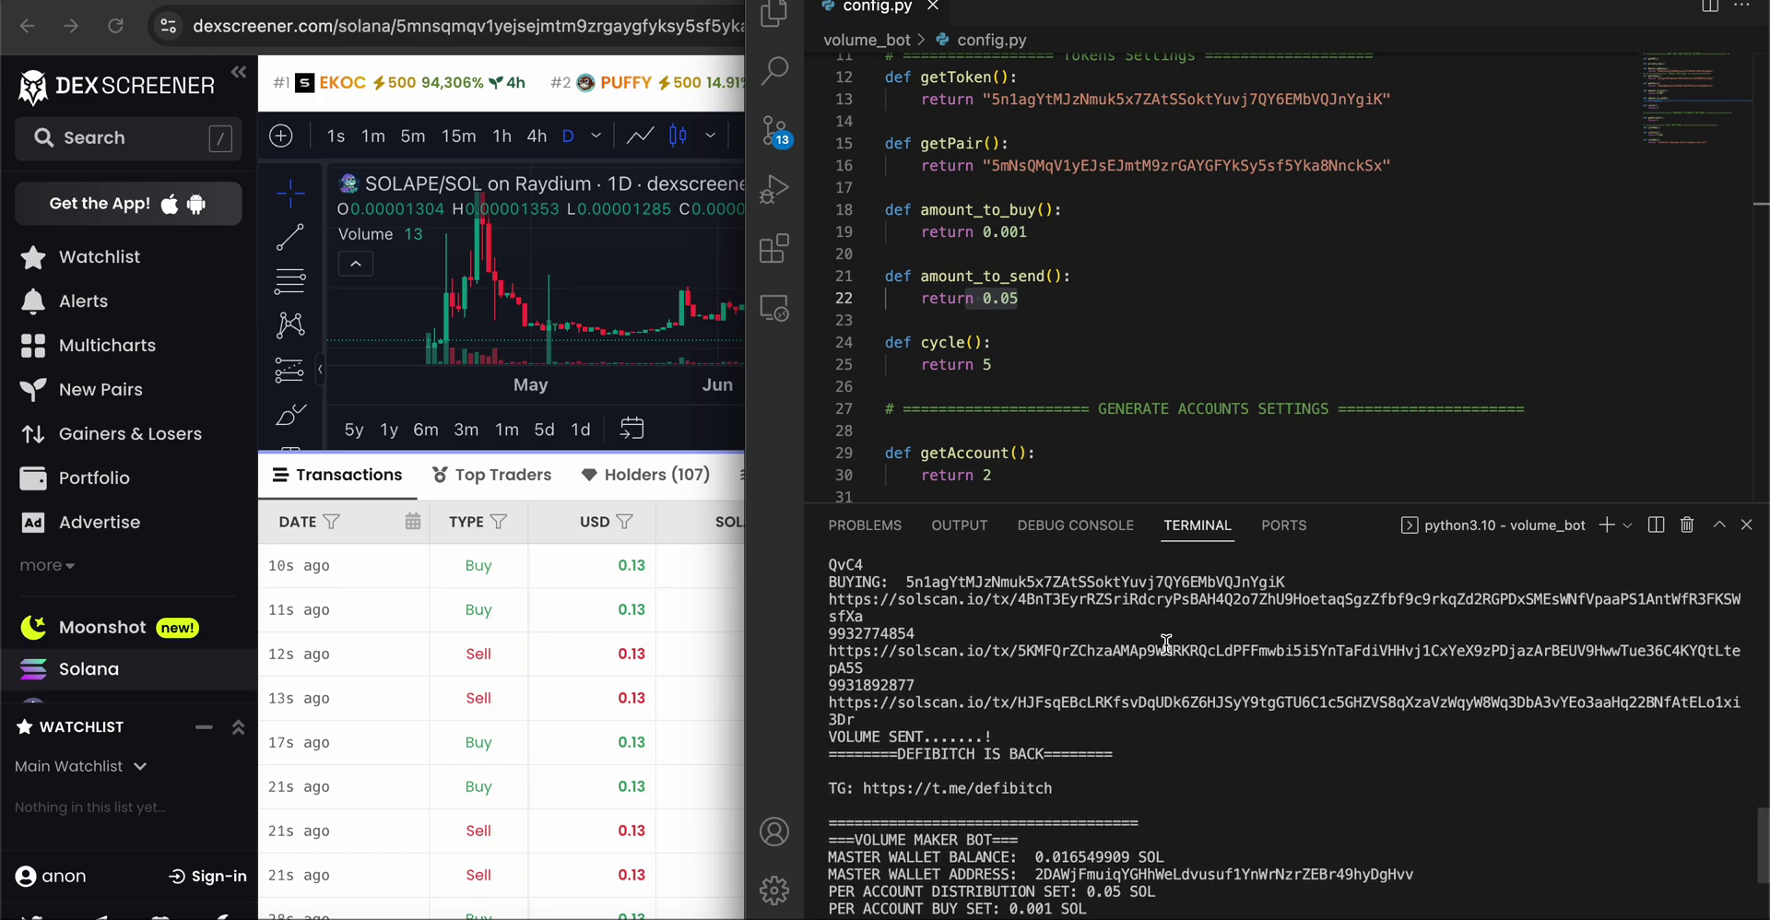
scroll(1166, 643, "up", 3)
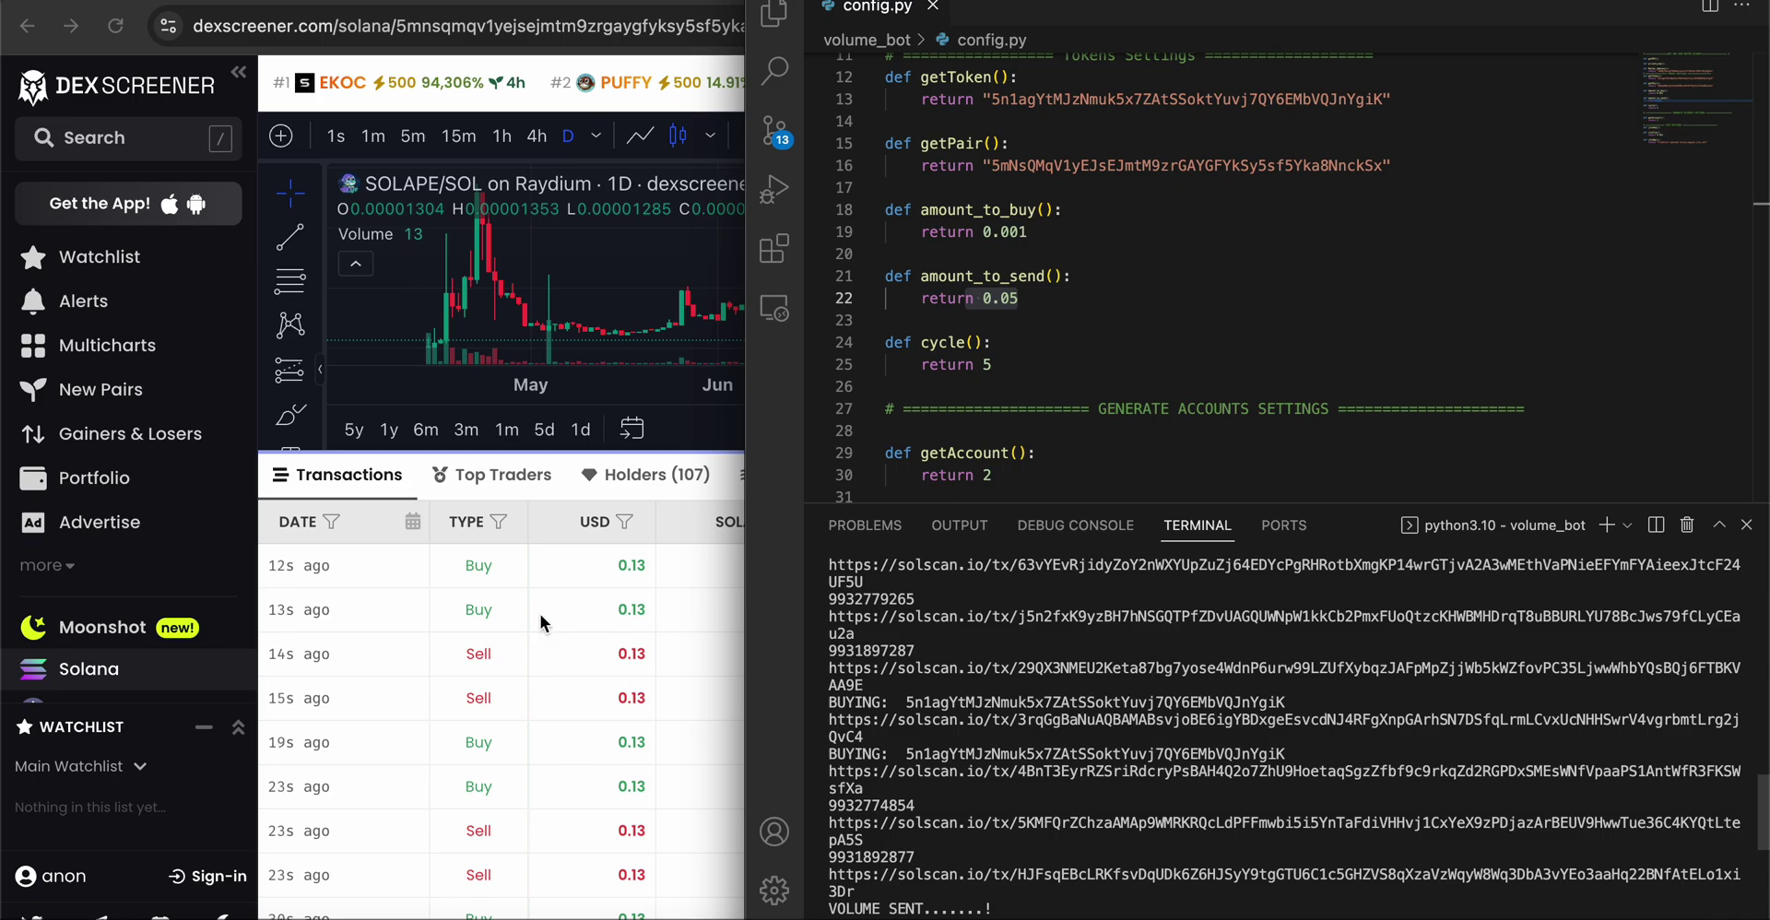
left_click(400, 654)
scroll(400, 621, "down", 1)
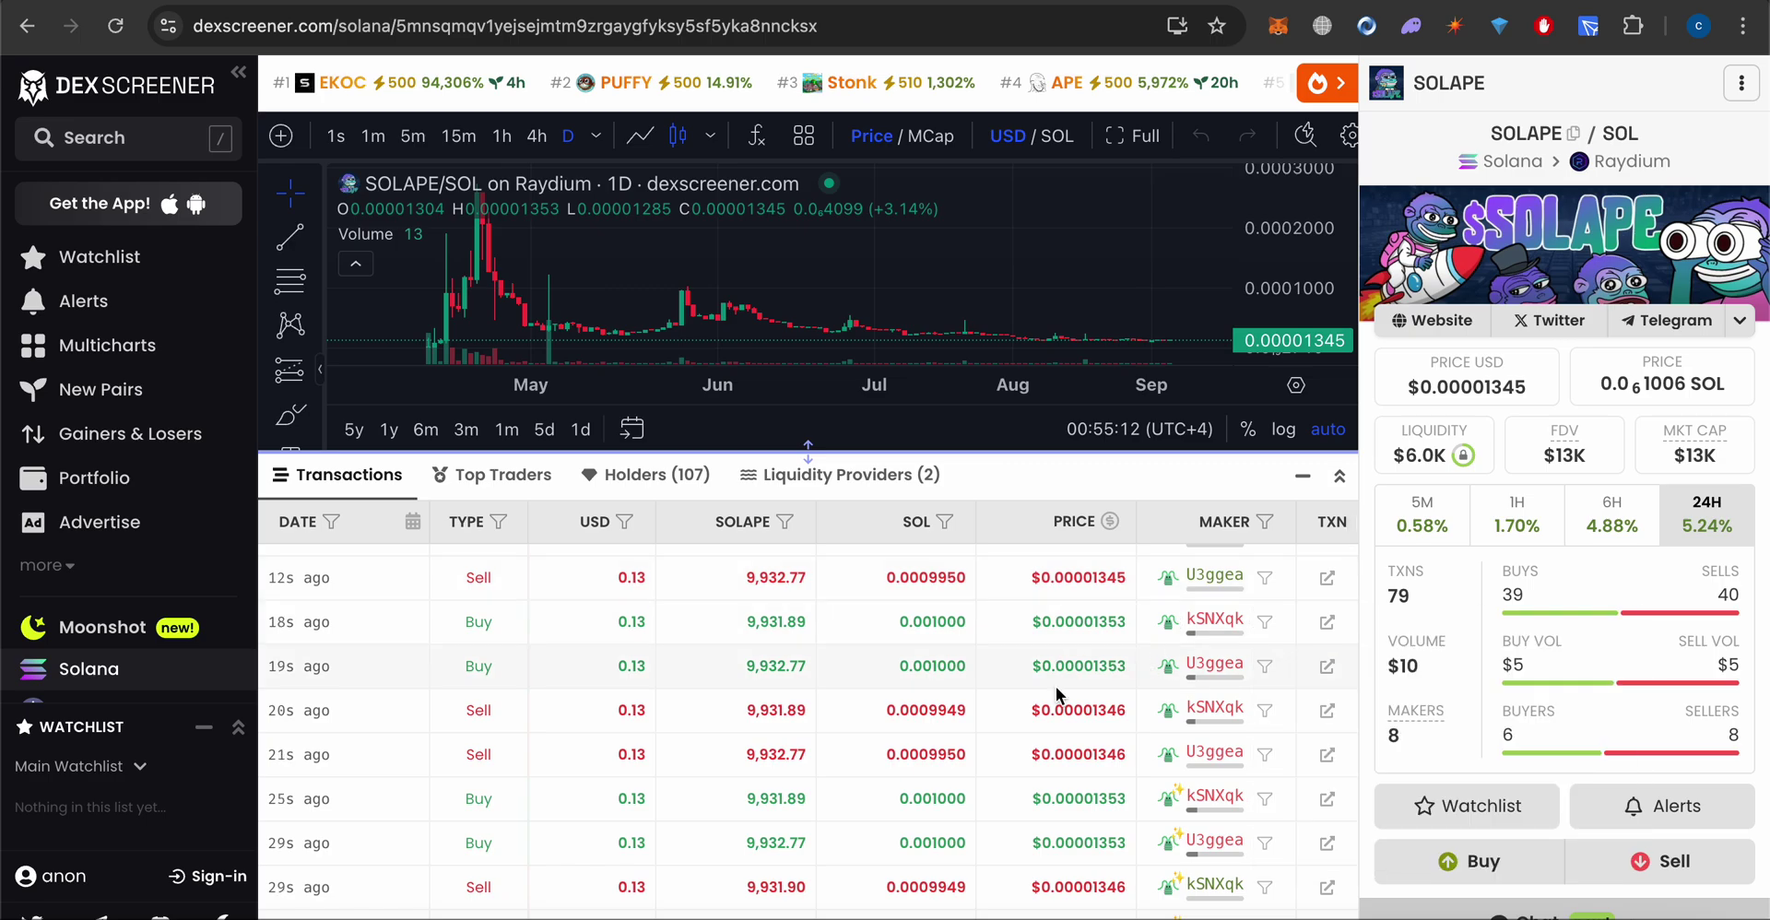
scroll(1054, 686, "down", 5)
scroll(1055, 686, "up", 4)
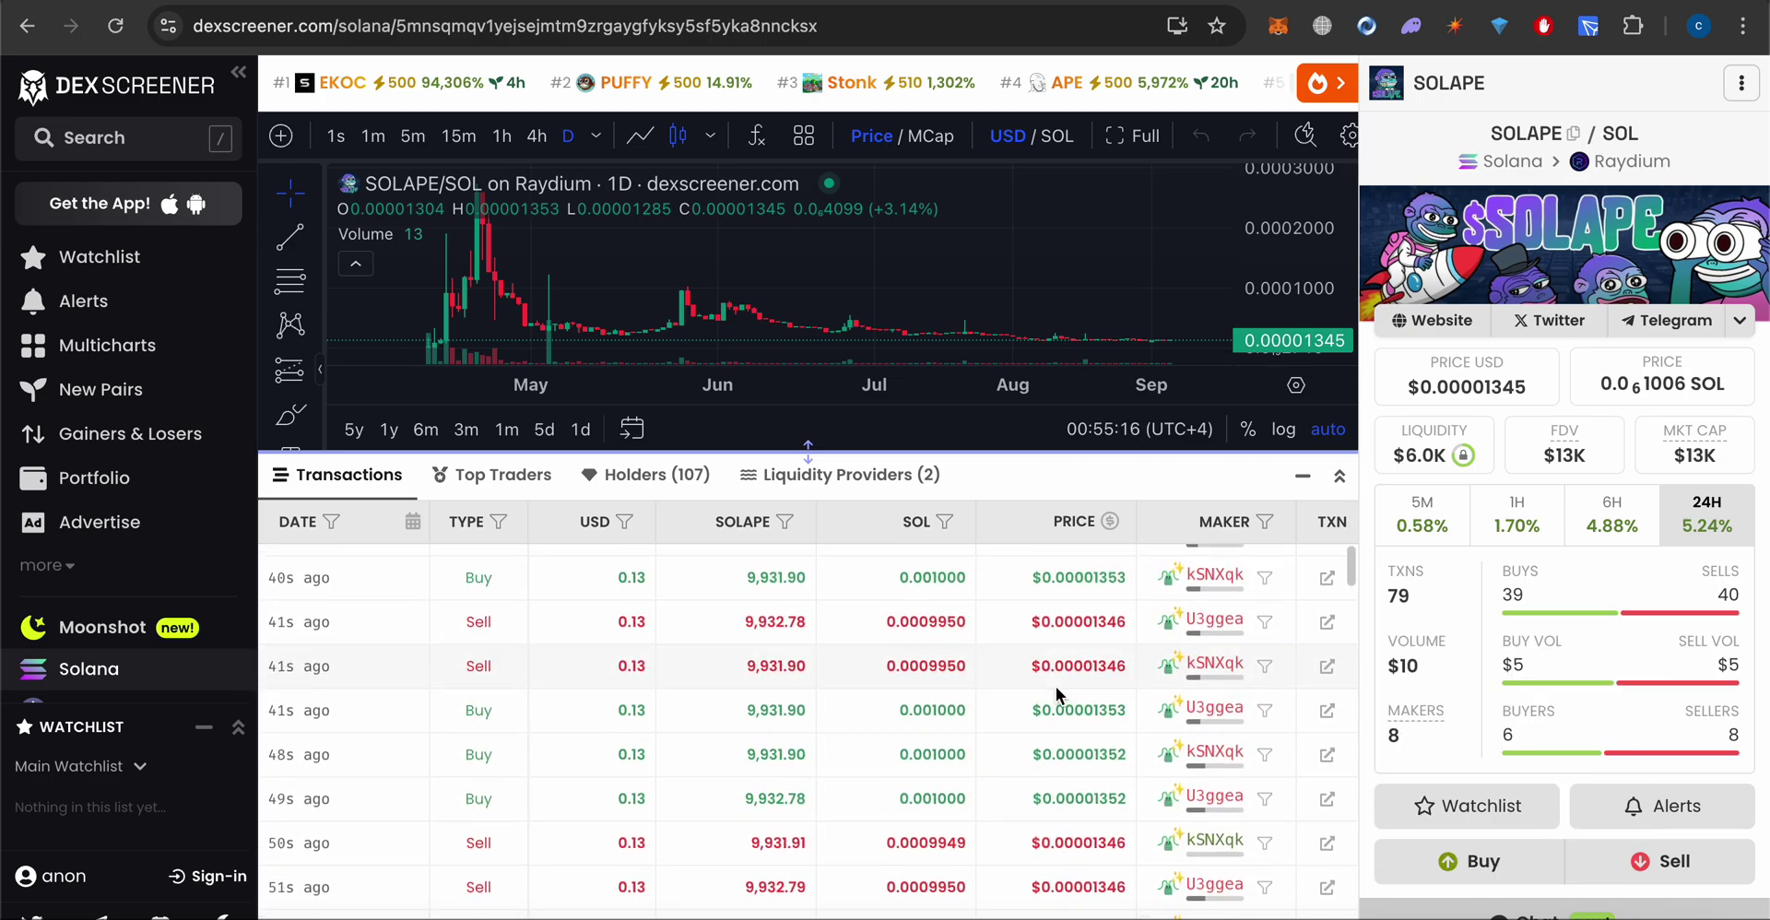
scroll(1115, 677, "up", 5)
scroll(1116, 677, "up", 1)
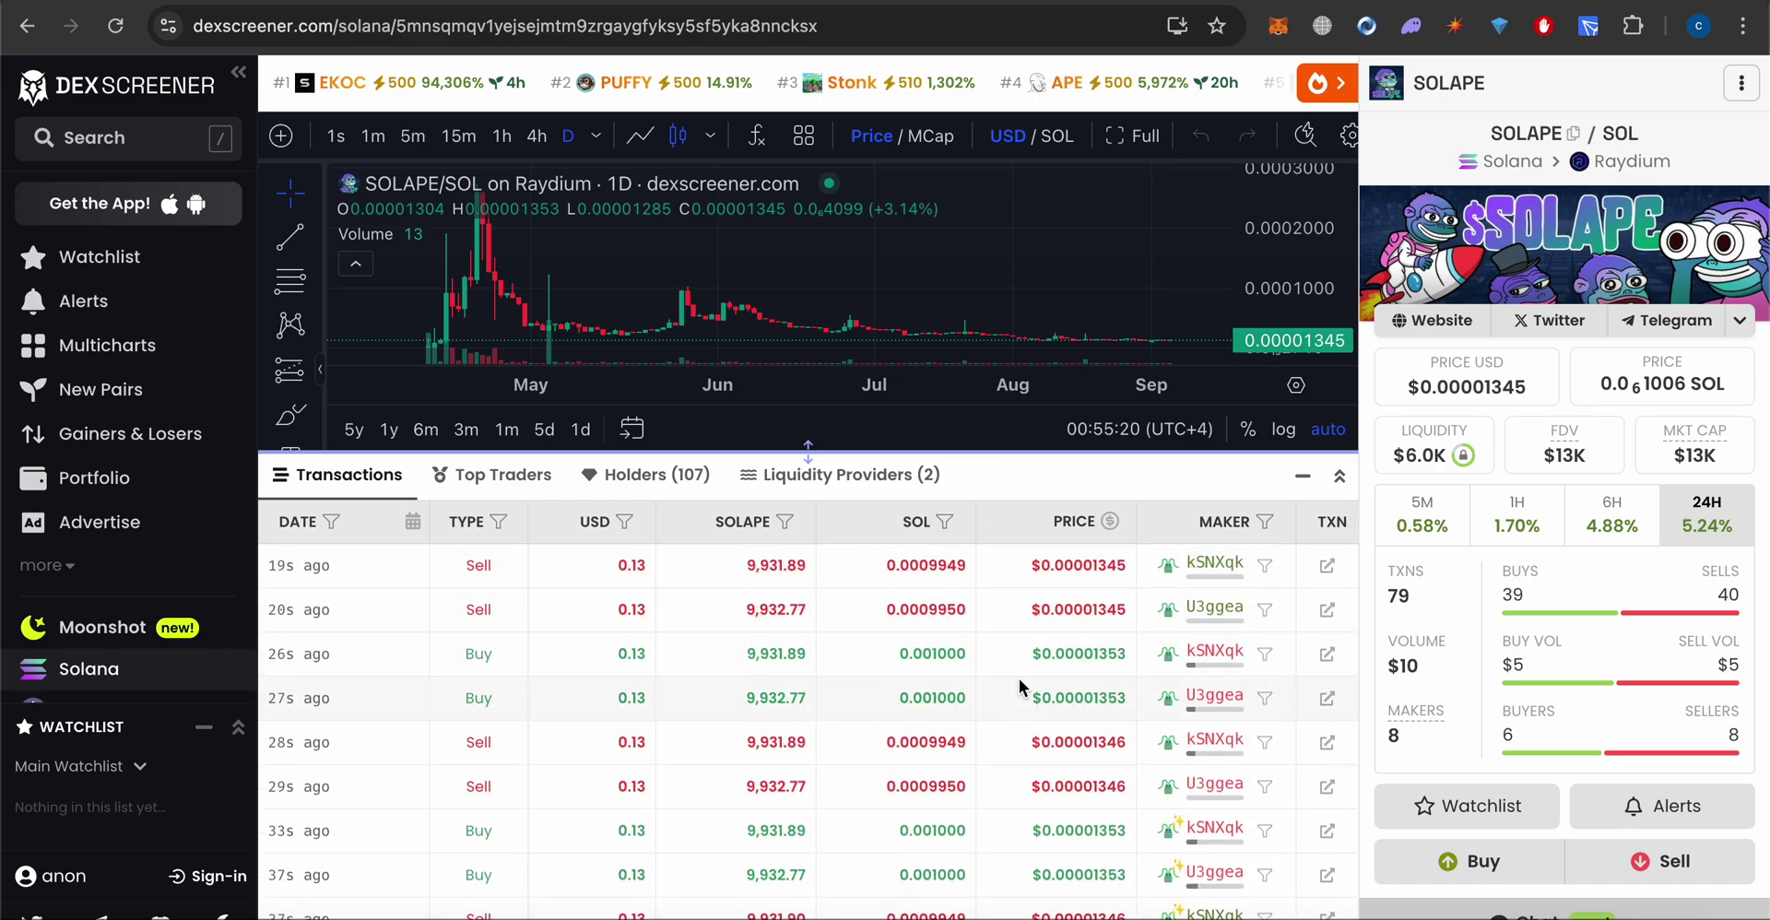
scroll(1020, 682, "down", 5)
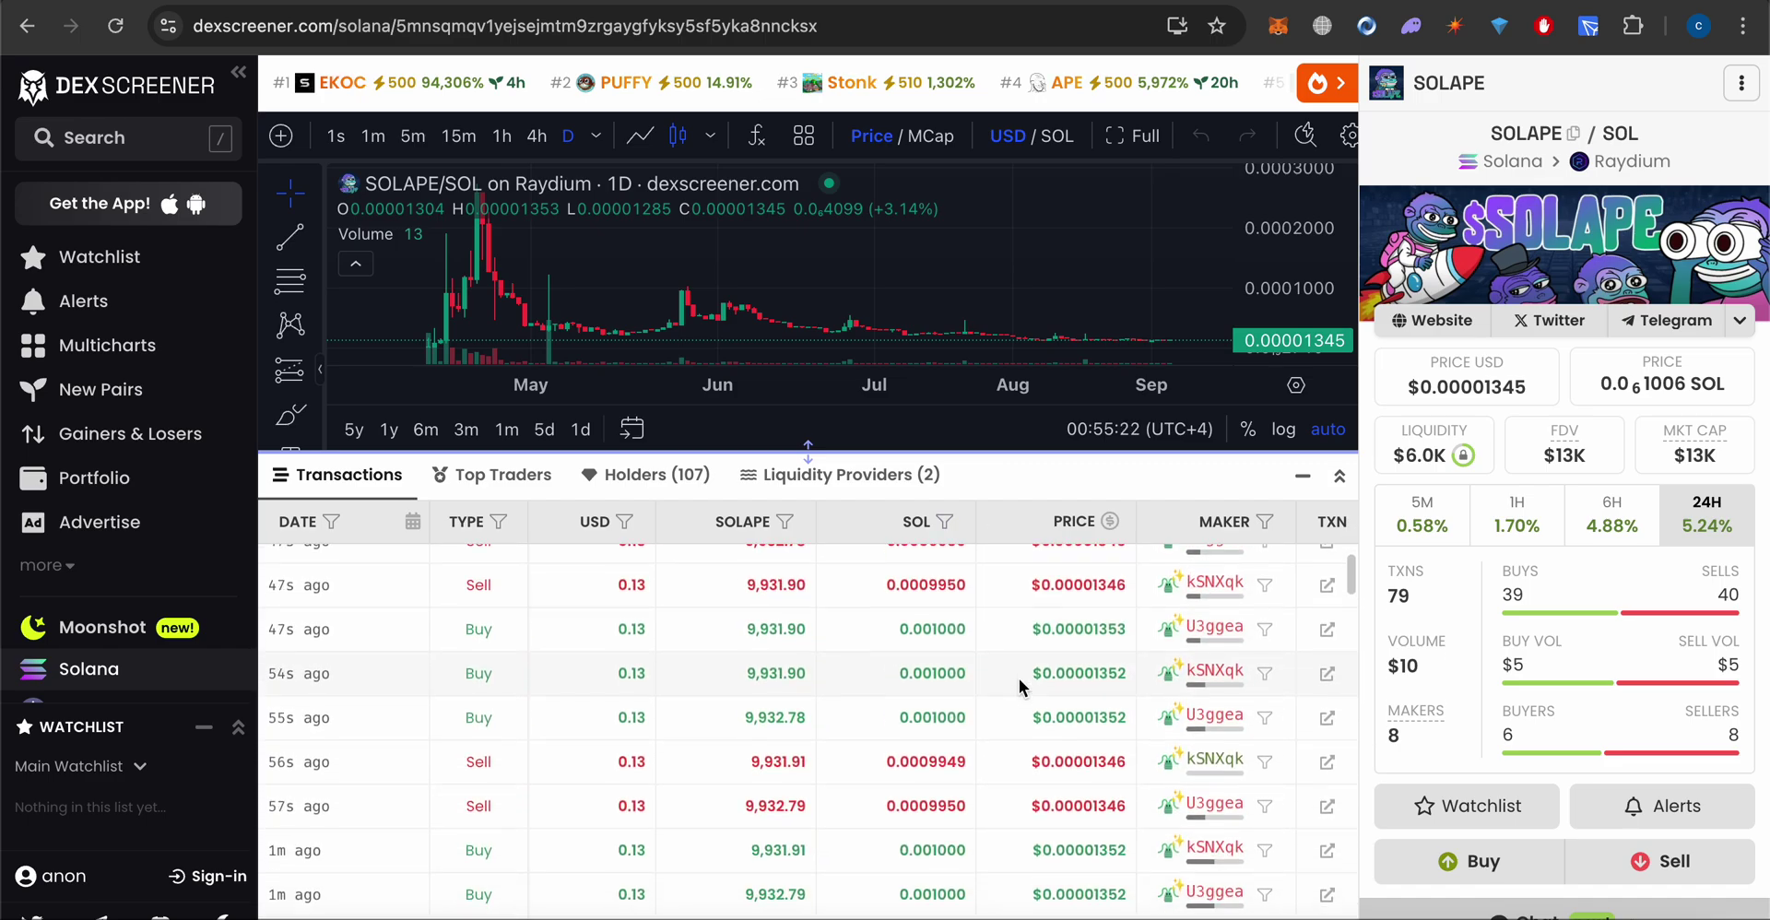
- Refund all wallet SOL to the master wallet with option 5 and check balances
left_click(1291, 896)
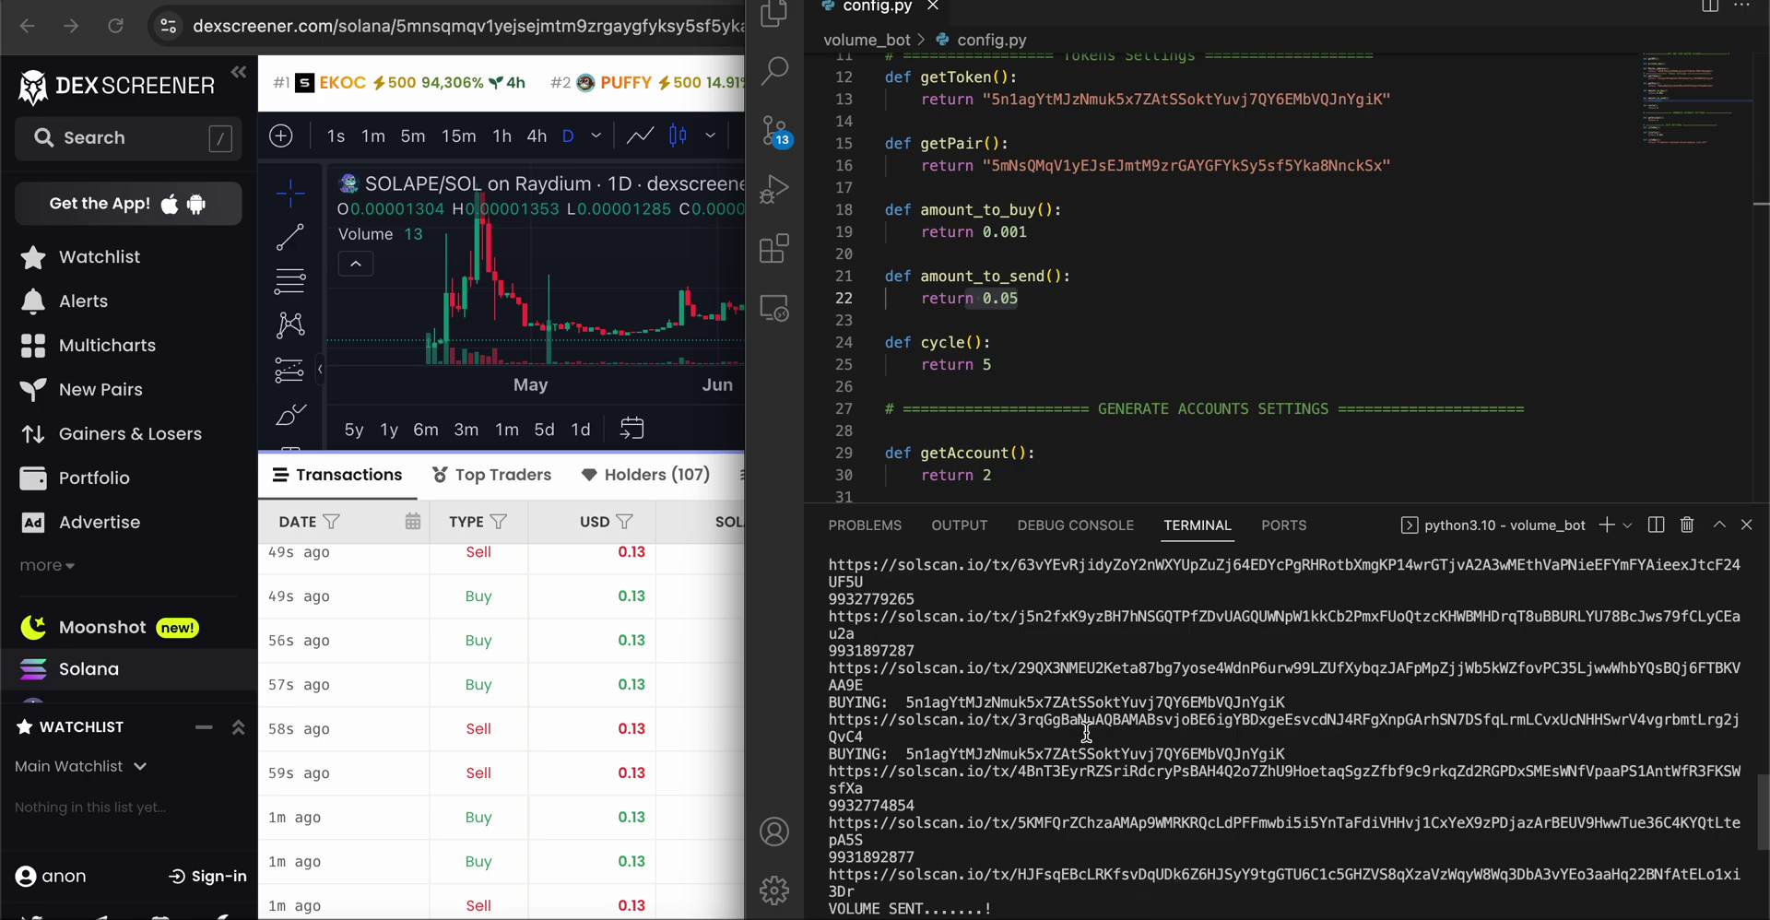
type("5")
key("Return")
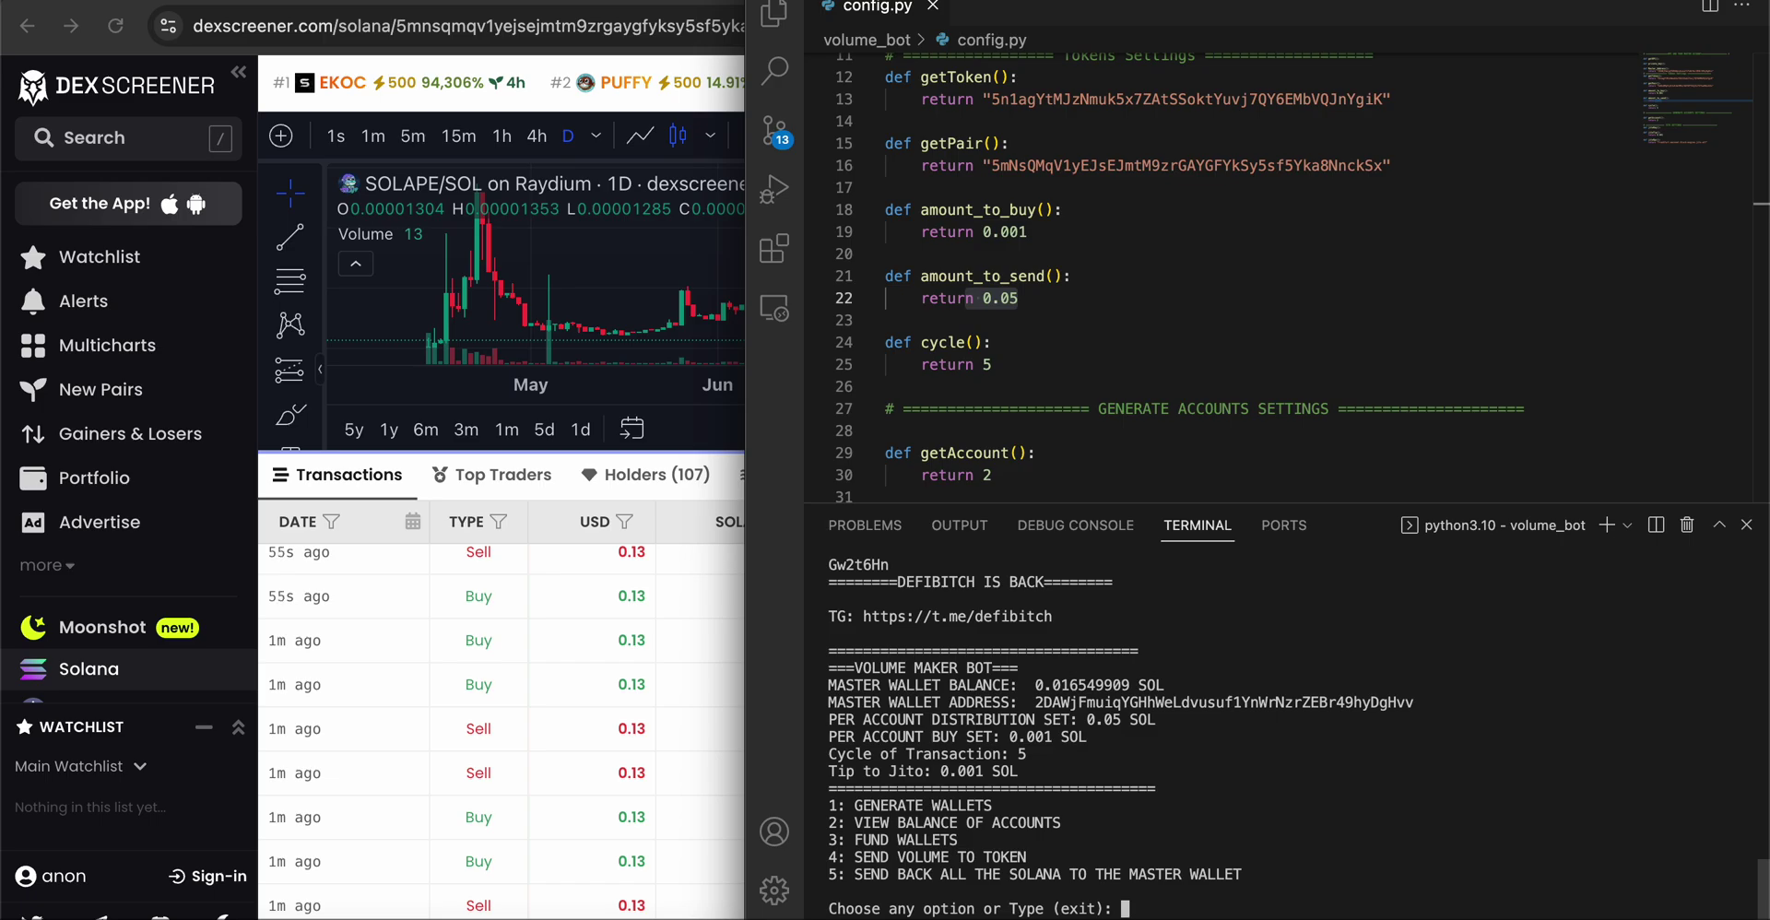
type("2")
key("Return")
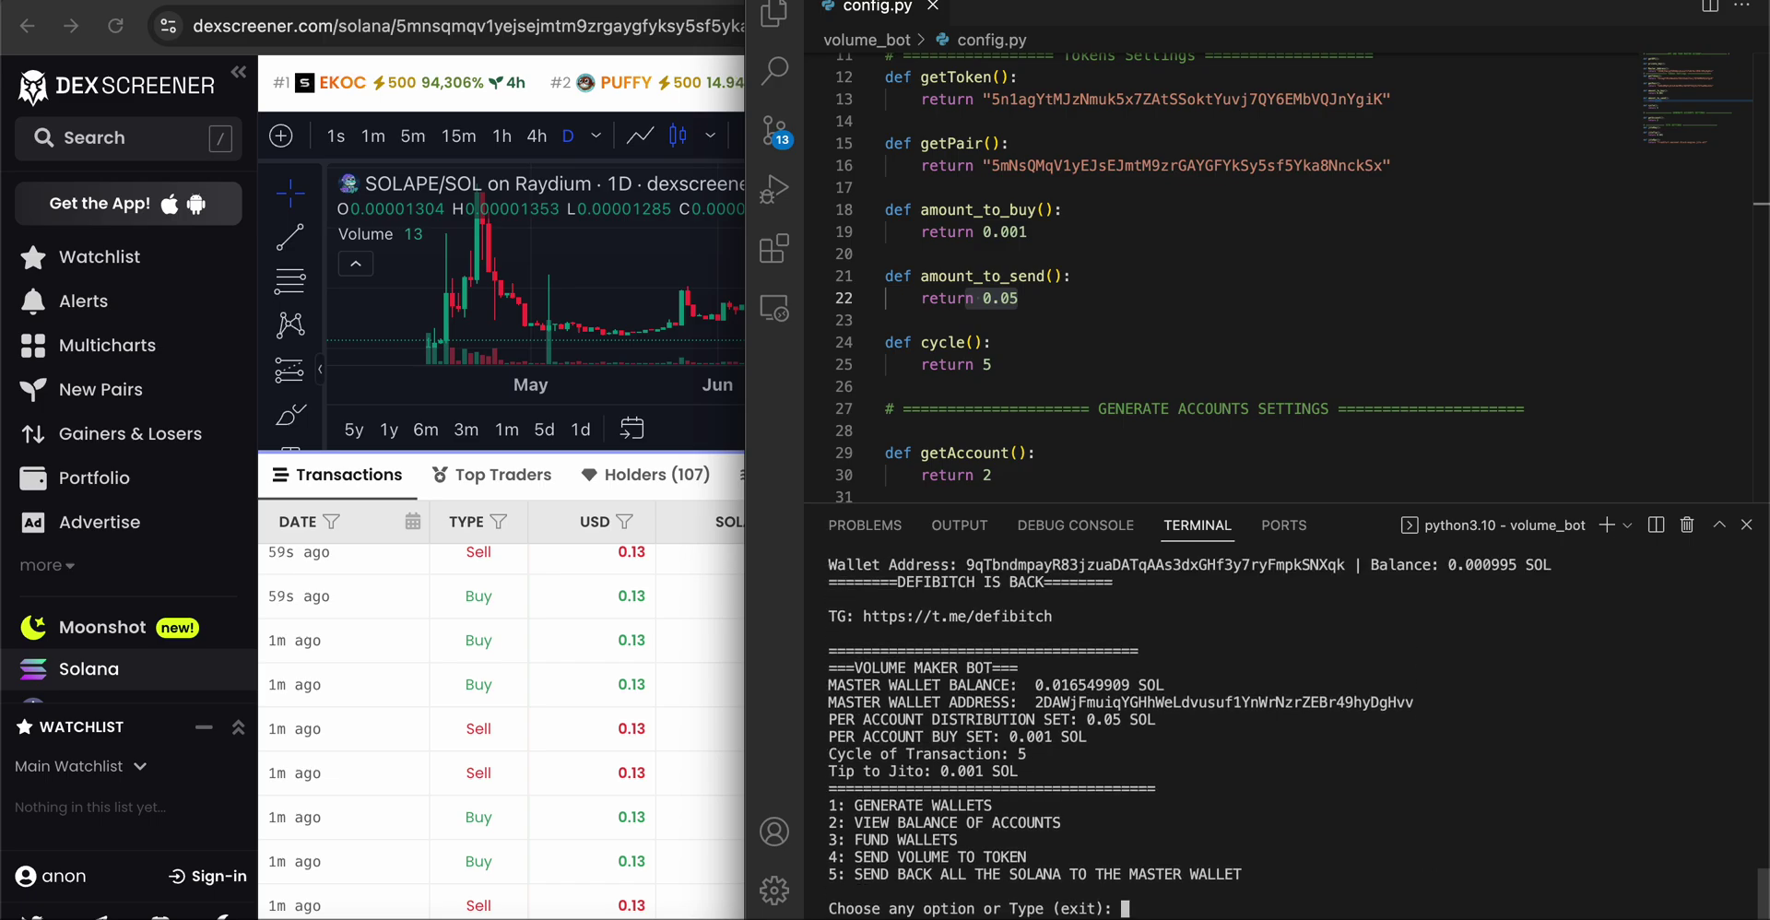
double_click(1083, 685)
left_click(1182, 843)
- Recheck balances with option 2 until the master wallet shows about 0.086 SOL, then view DexScreener
type("2")
key("Return")
type("2")
key("Return")
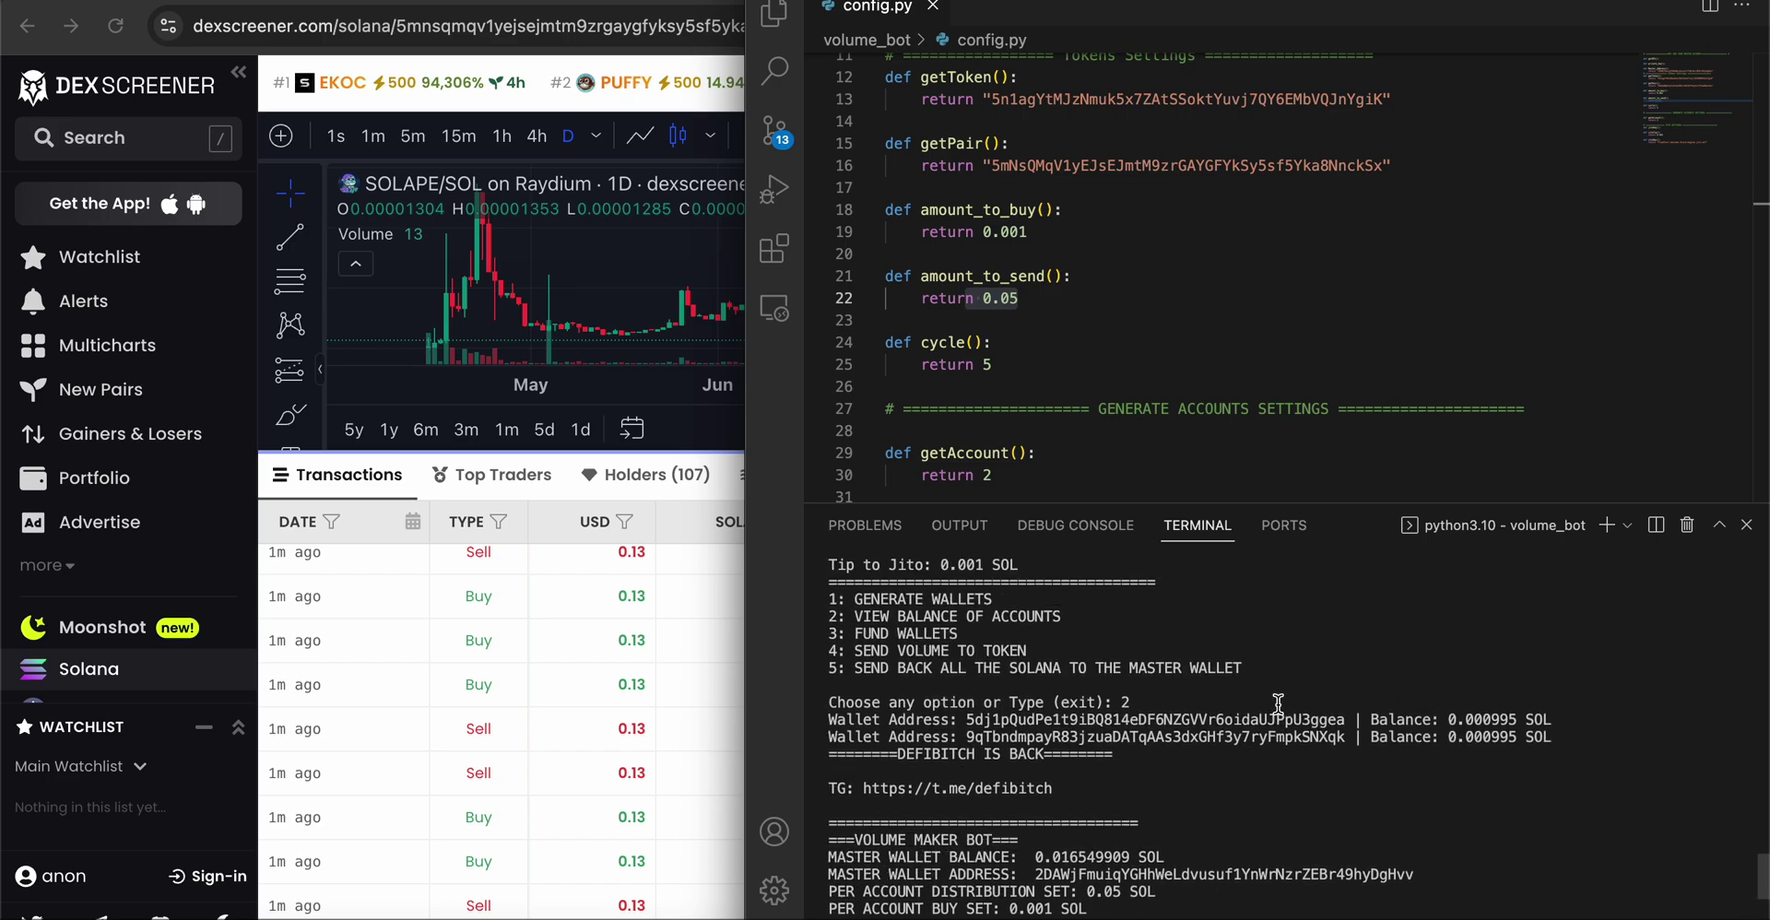
scroll(1278, 703, "down", 3)
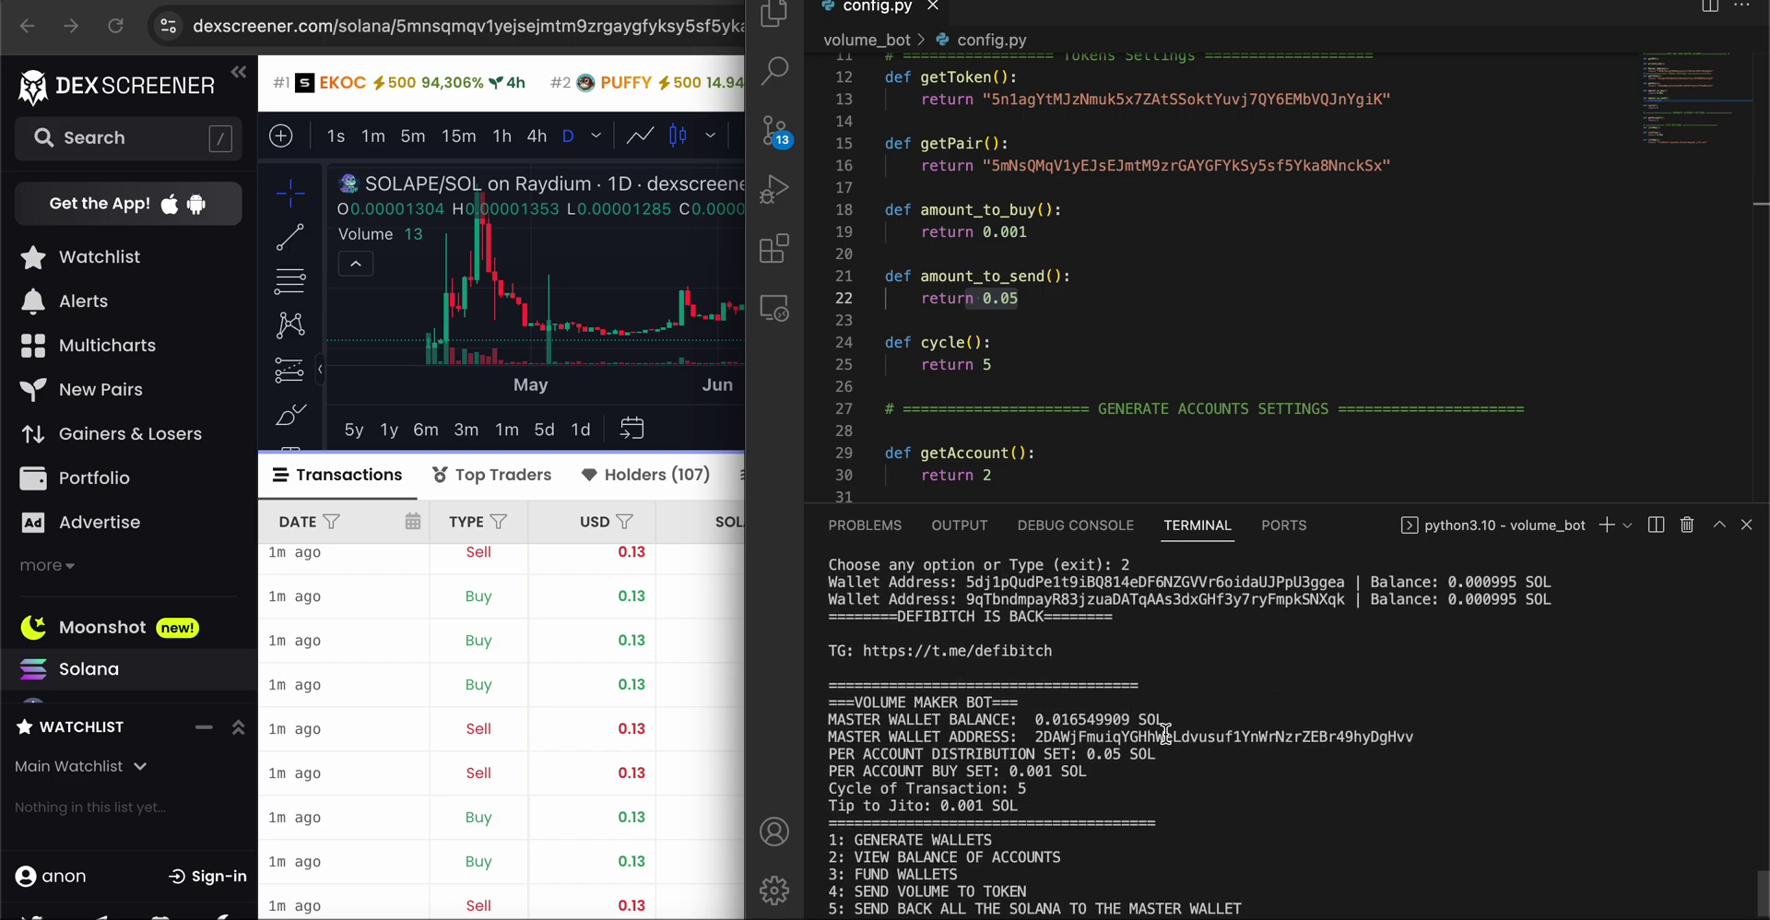
scroll(1166, 733, "up", 2)
scroll(1165, 733, "down", 3)
type("2")
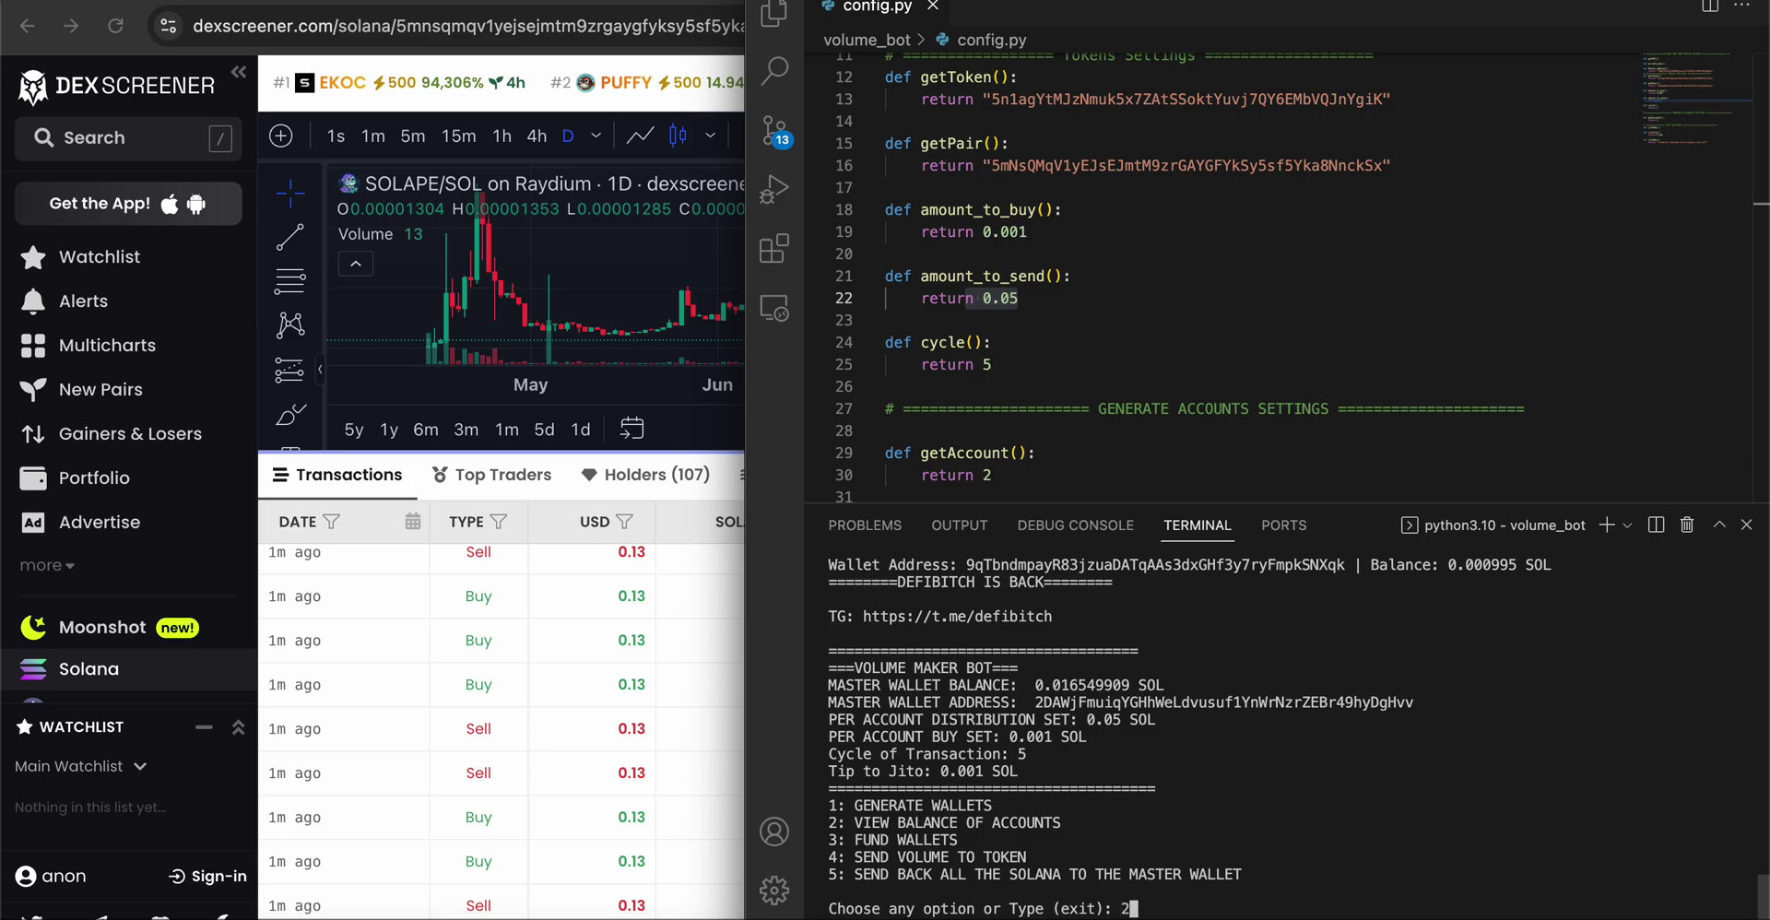
key("Return")
left_click_drag(1036, 685, 1114, 684)
left_click(531, 643)
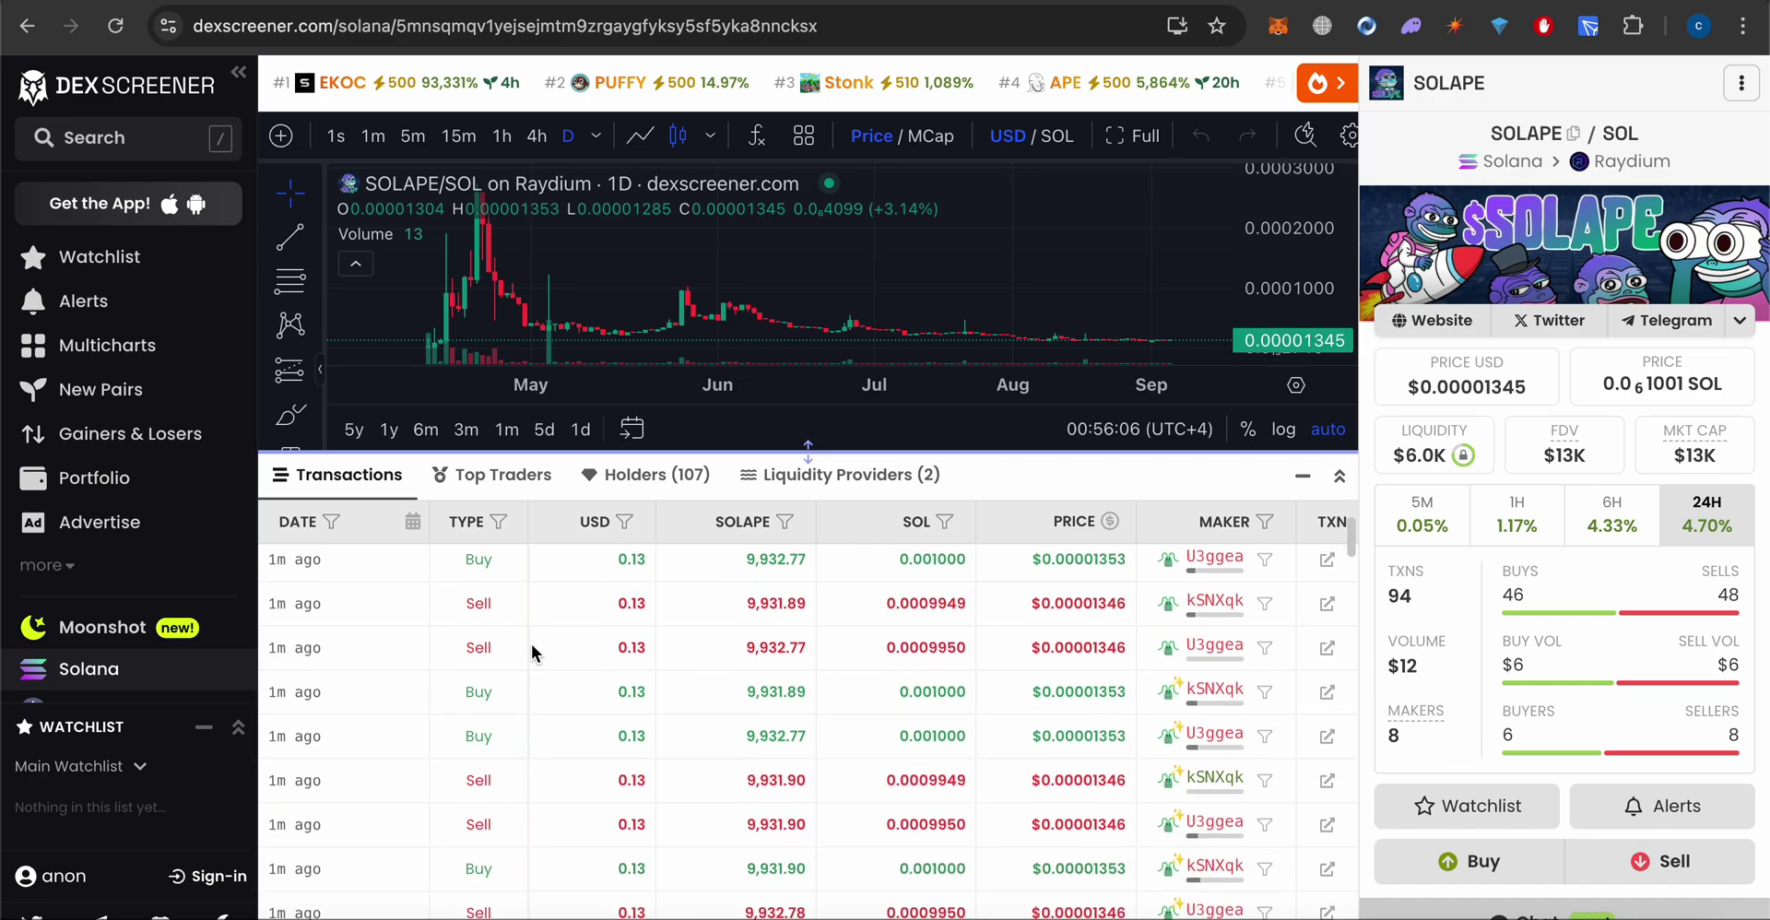
- Scroll through the SOLAPE/SOL transactions table to review the bot's 0.13 USD buys and sells
scroll(531, 650, "down", 5)
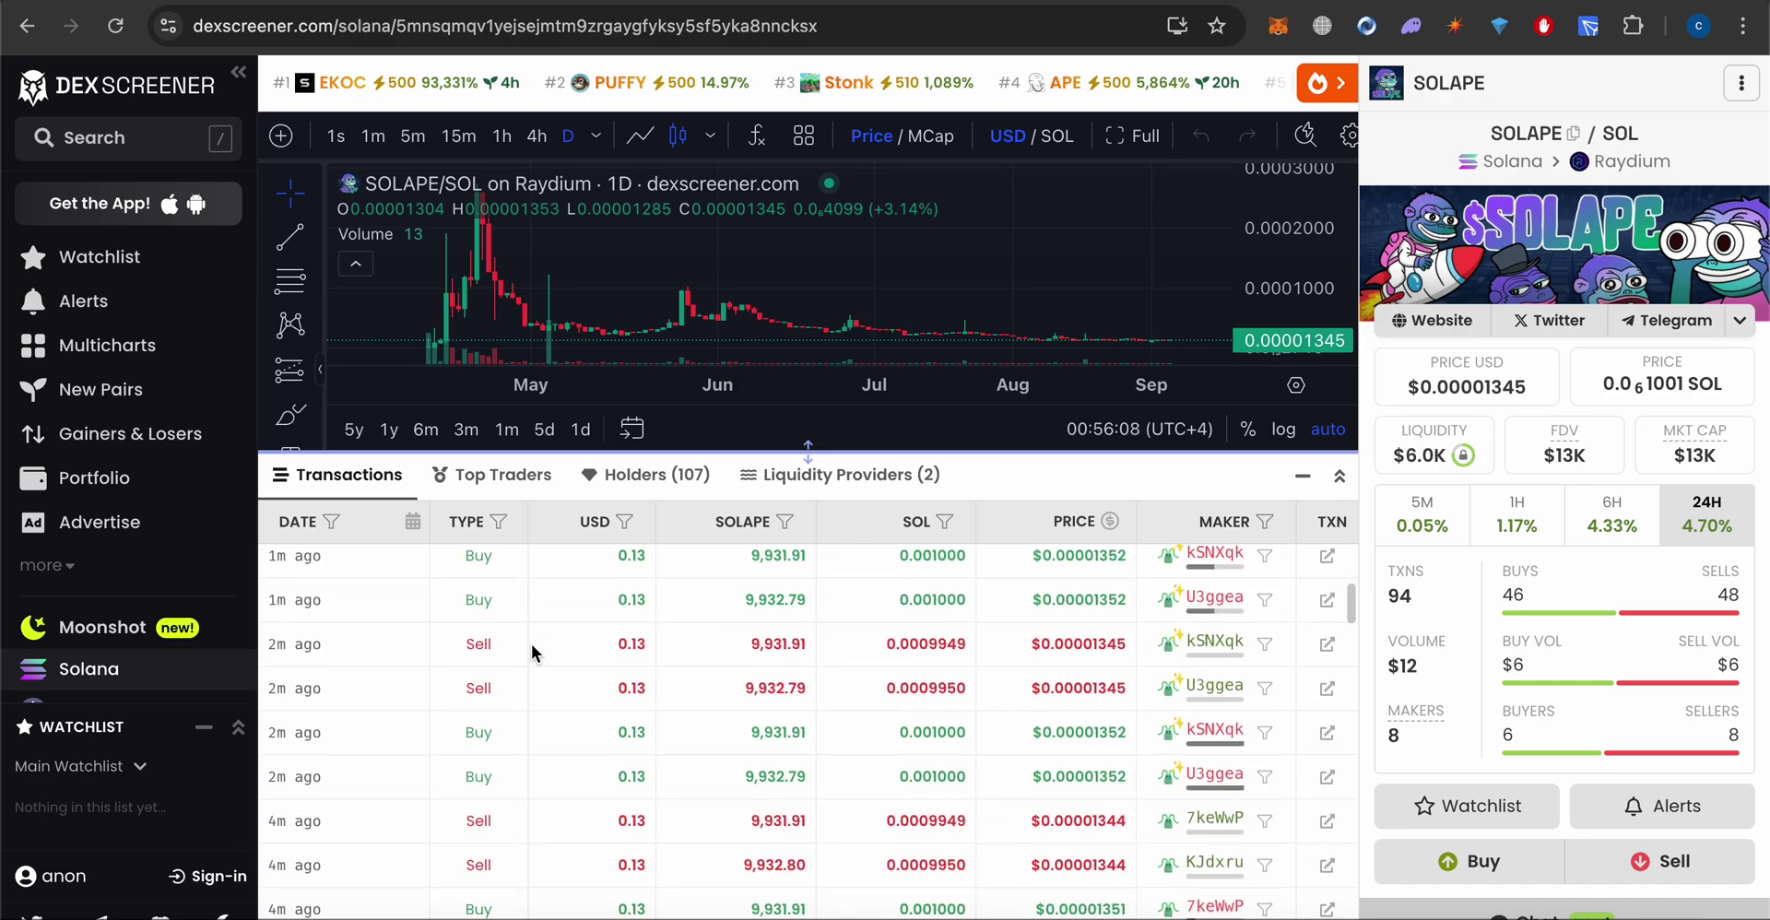
scroll(531, 650, "down", 3)
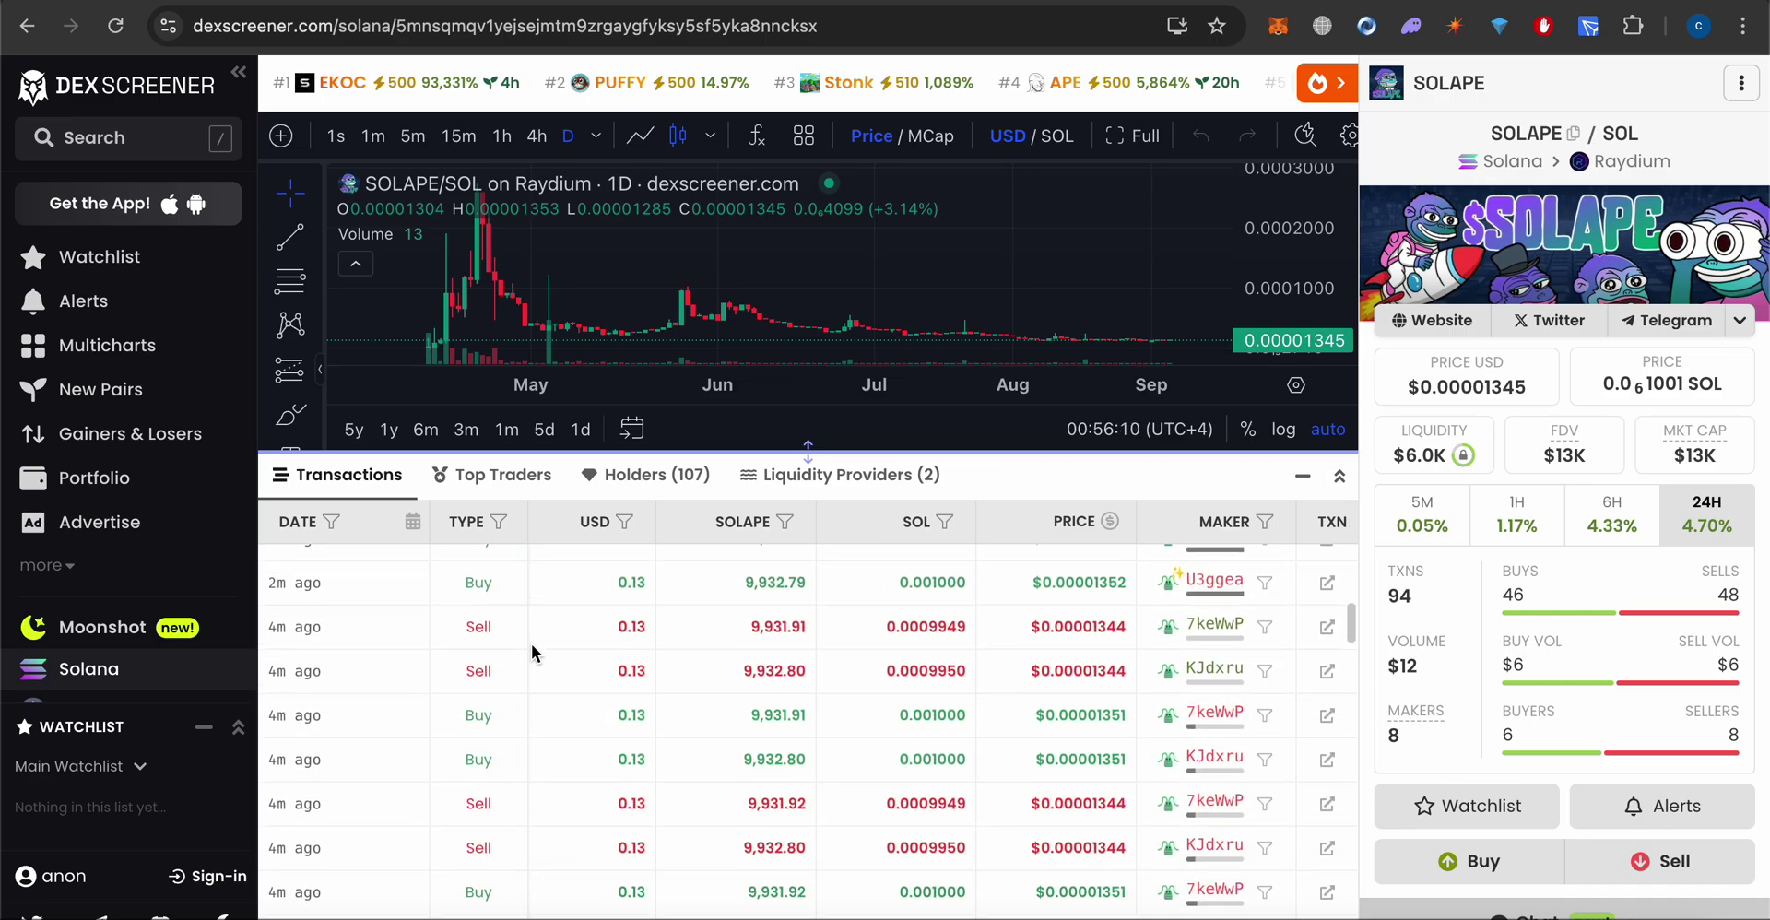
scroll(533, 653, "down", 2)
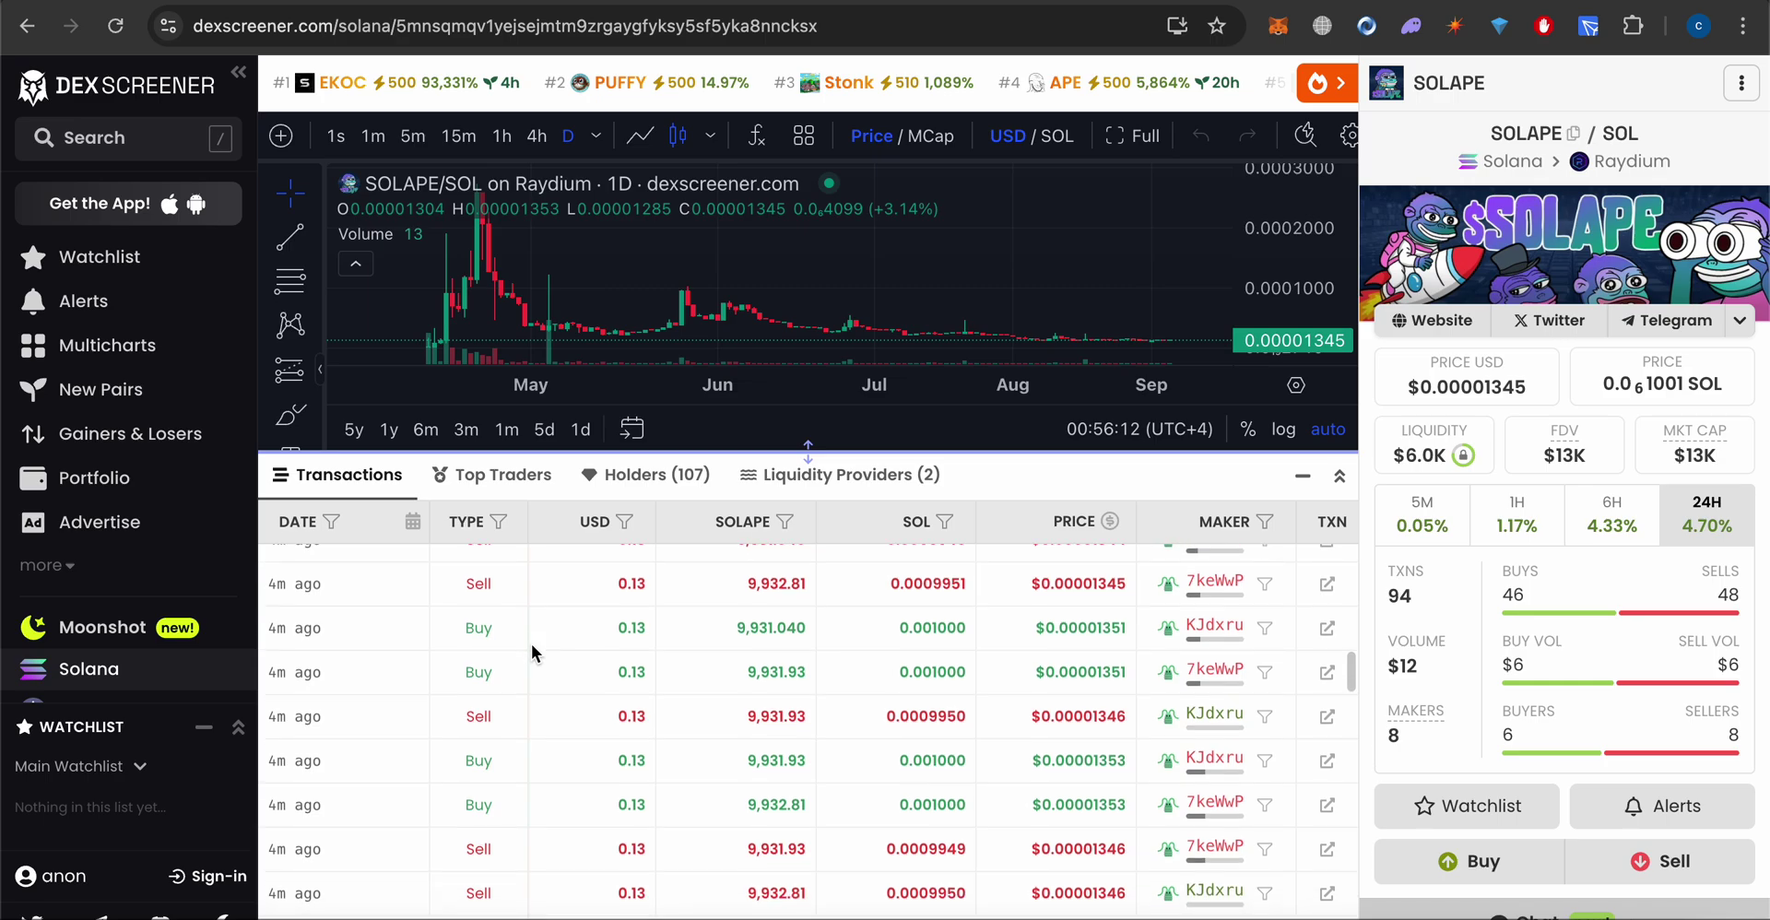
scroll(531, 643, "up", 2)
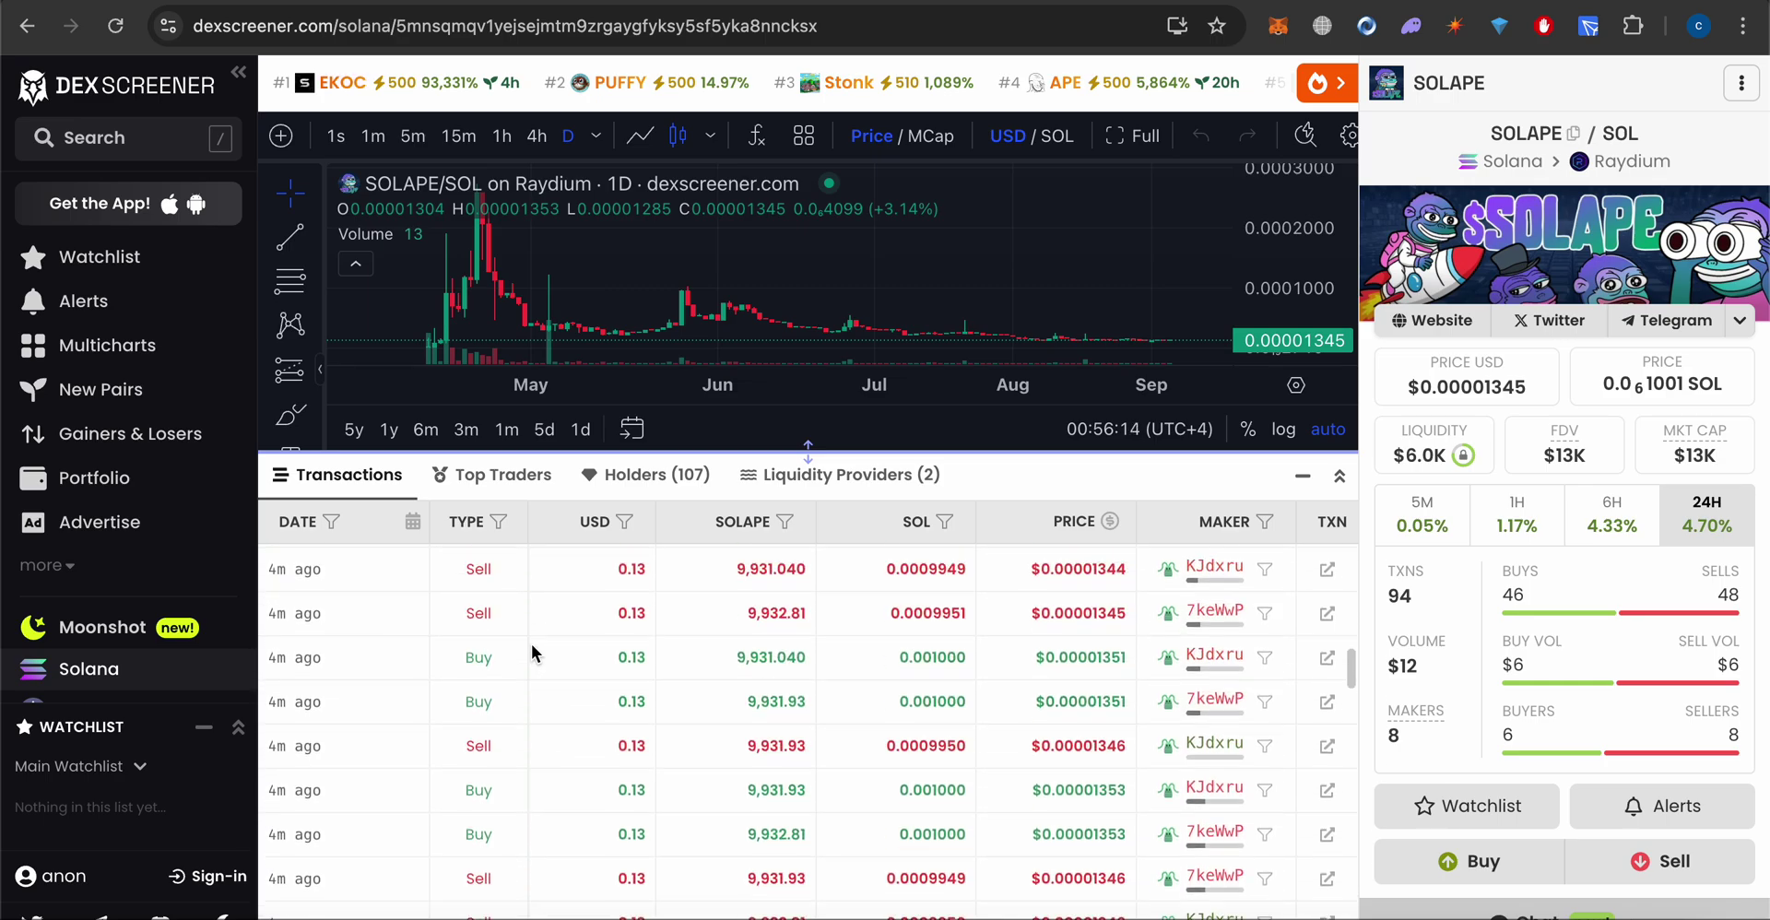
scroll(531, 653, "up", 3)
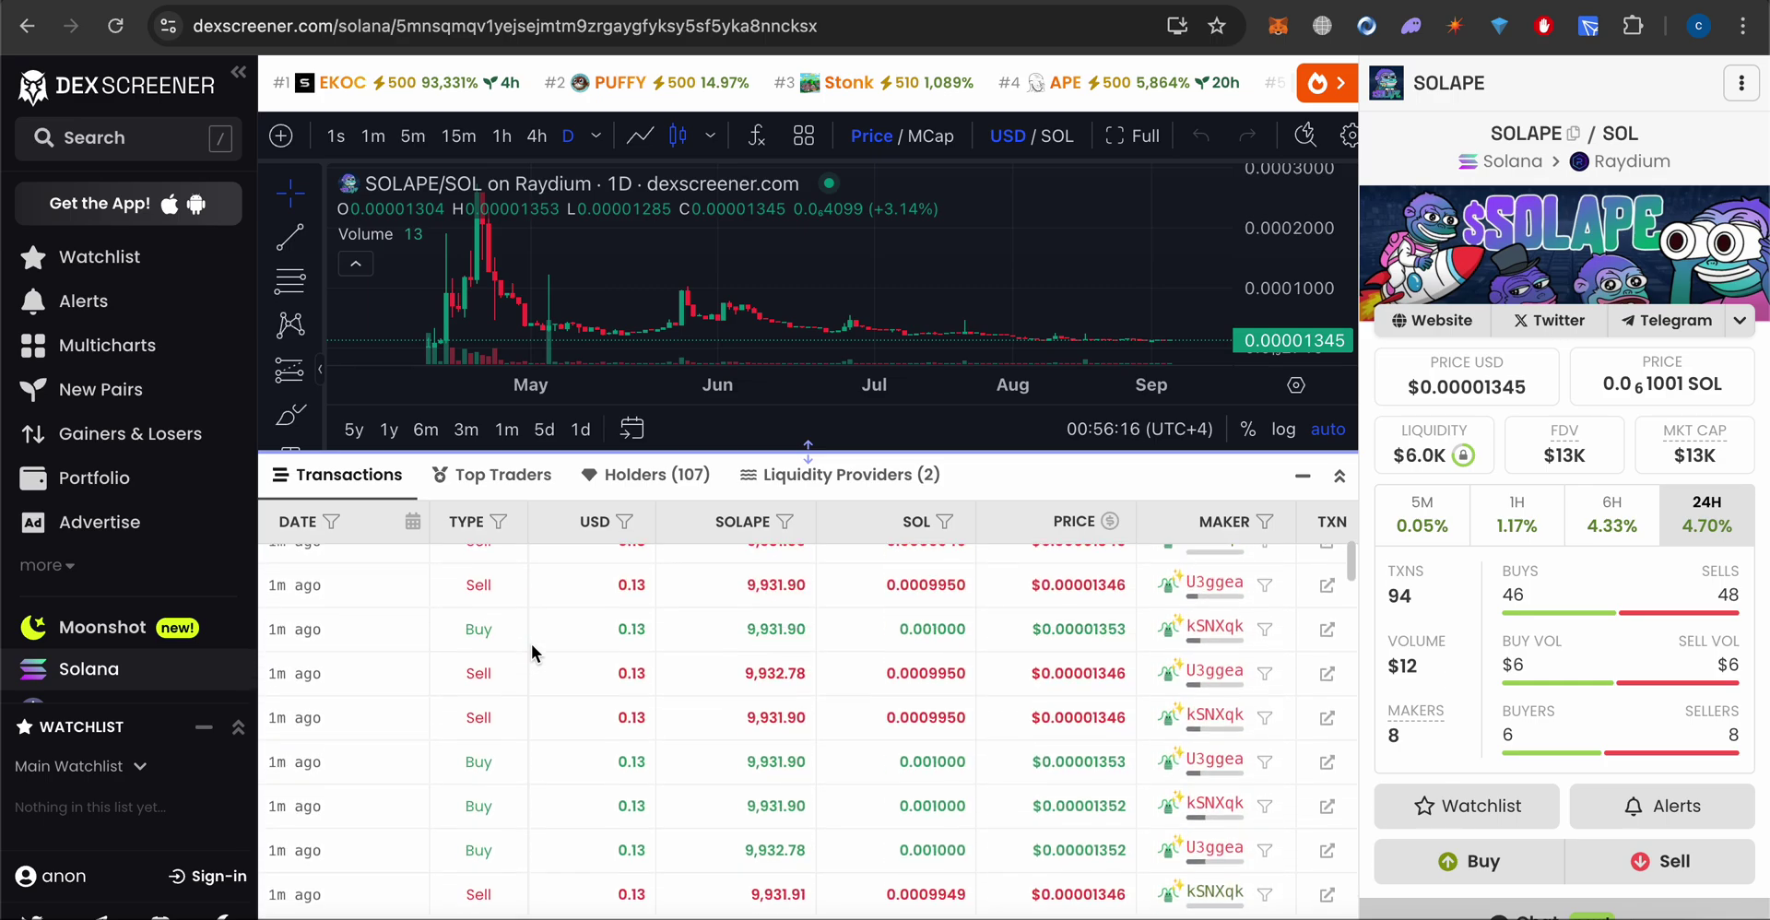